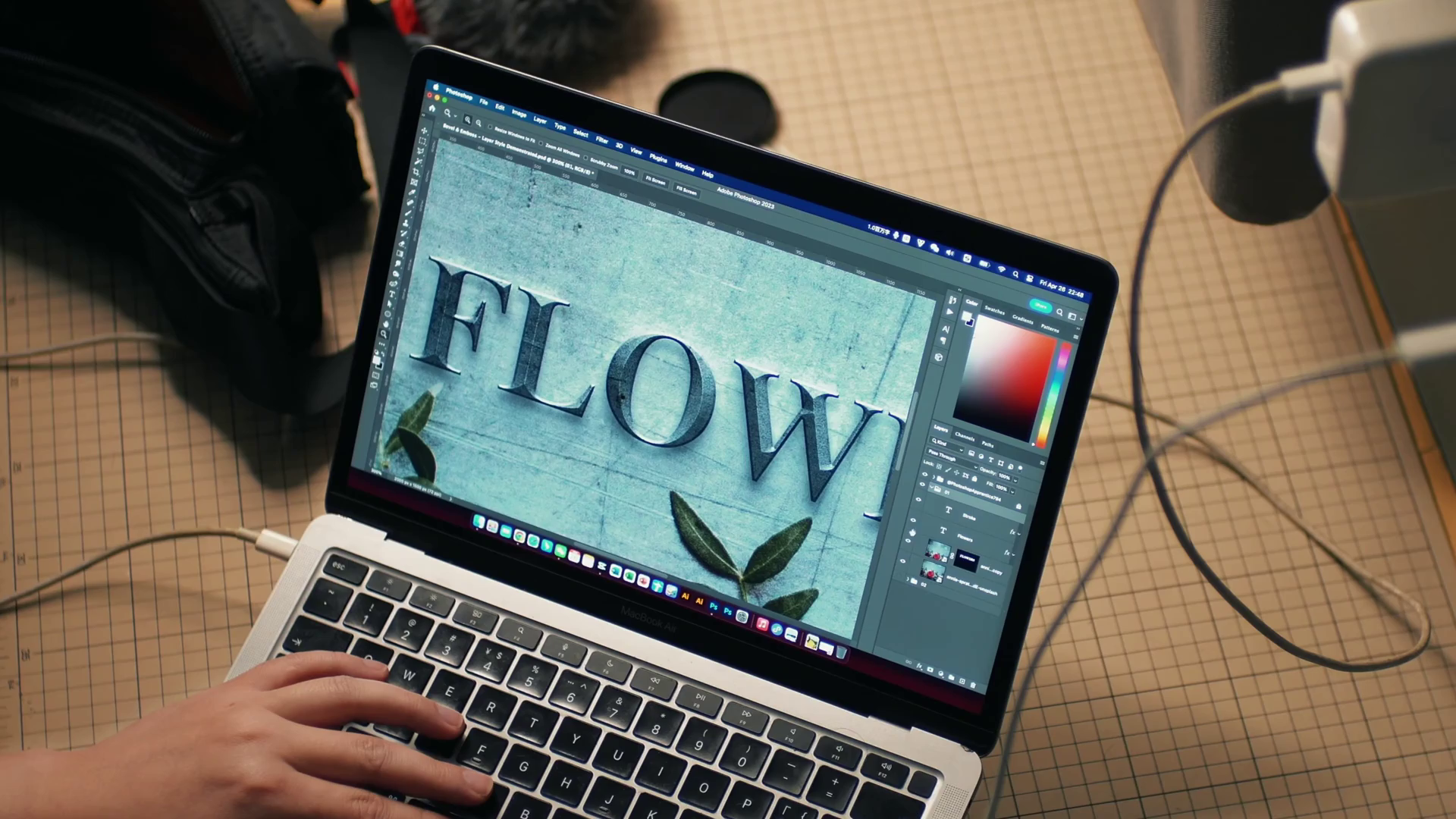
pyautogui.click(910, 542)
pyautogui.click(1017, 556)
pyautogui.click(936, 589)
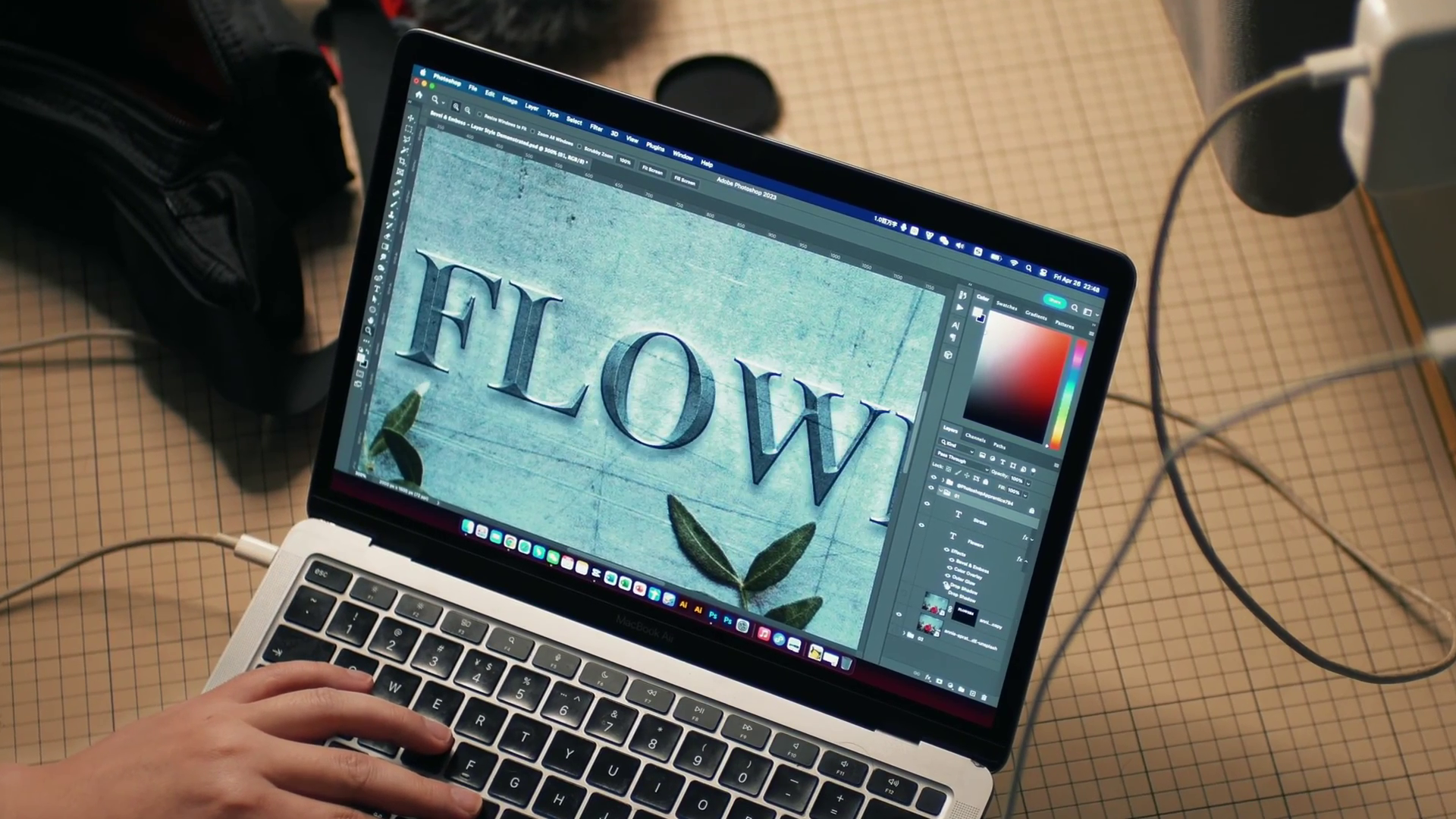
pyautogui.click(938, 582)
pyautogui.click(947, 580)
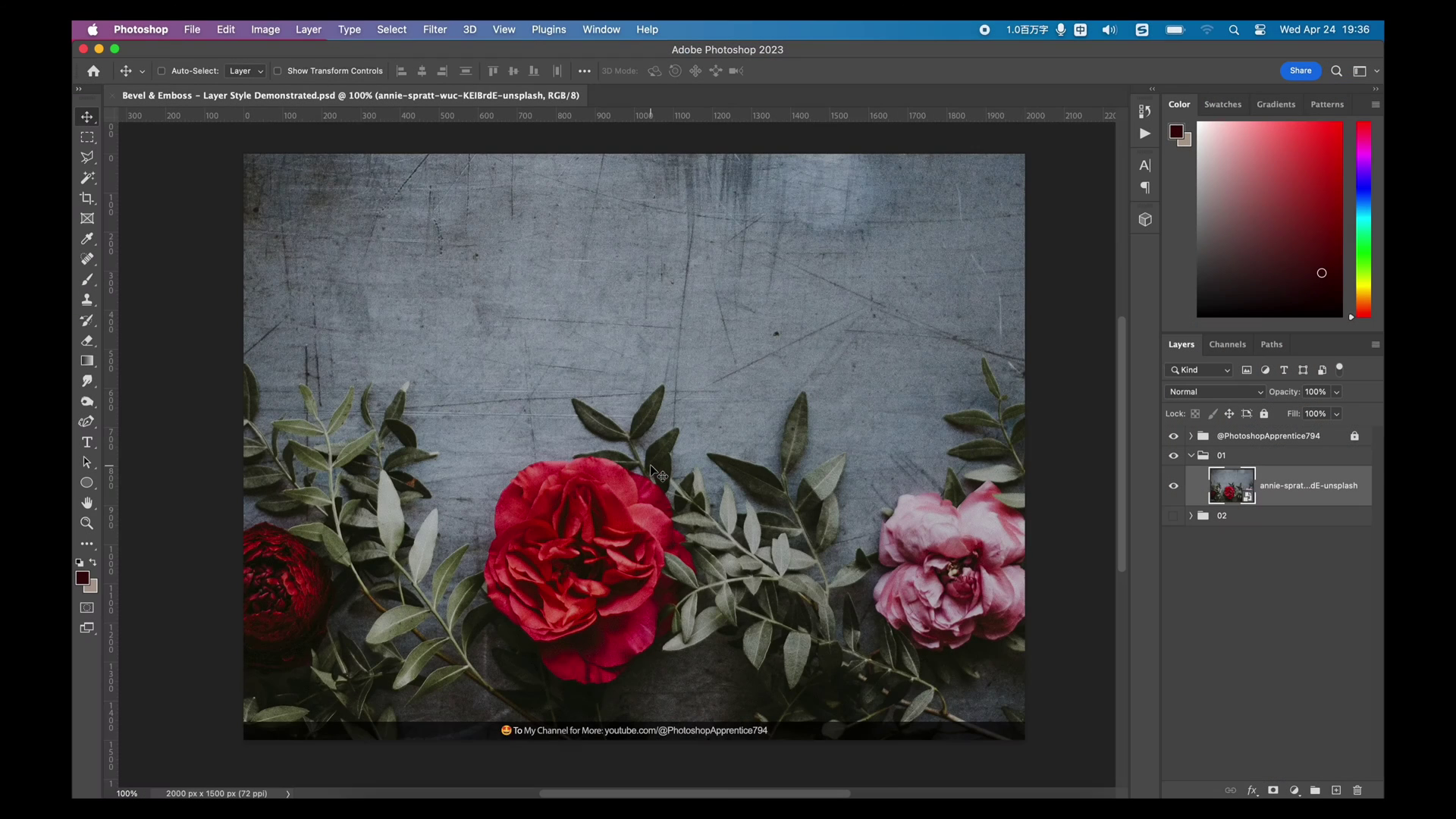
# Step: Add a white 72 pt Times Bold text layer reading "FLOWERS" on the grey wall above the roses
pyautogui.scroll(3, 646, 403)
pyautogui.hscroll(2, 646, 403)
pyautogui.scroll(-2, 646, 404)
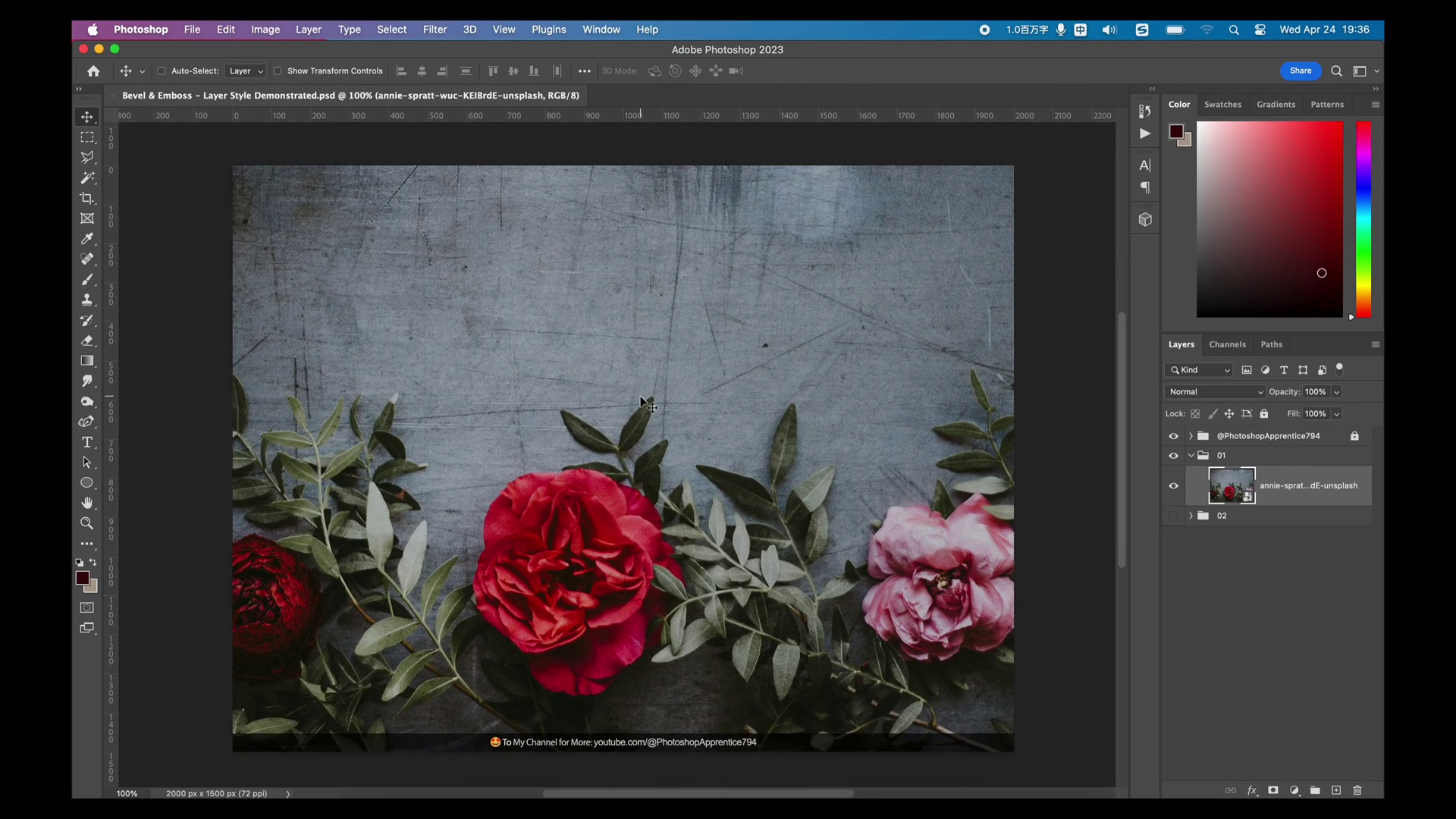
pyautogui.press('t')
pyautogui.click(569, 348)
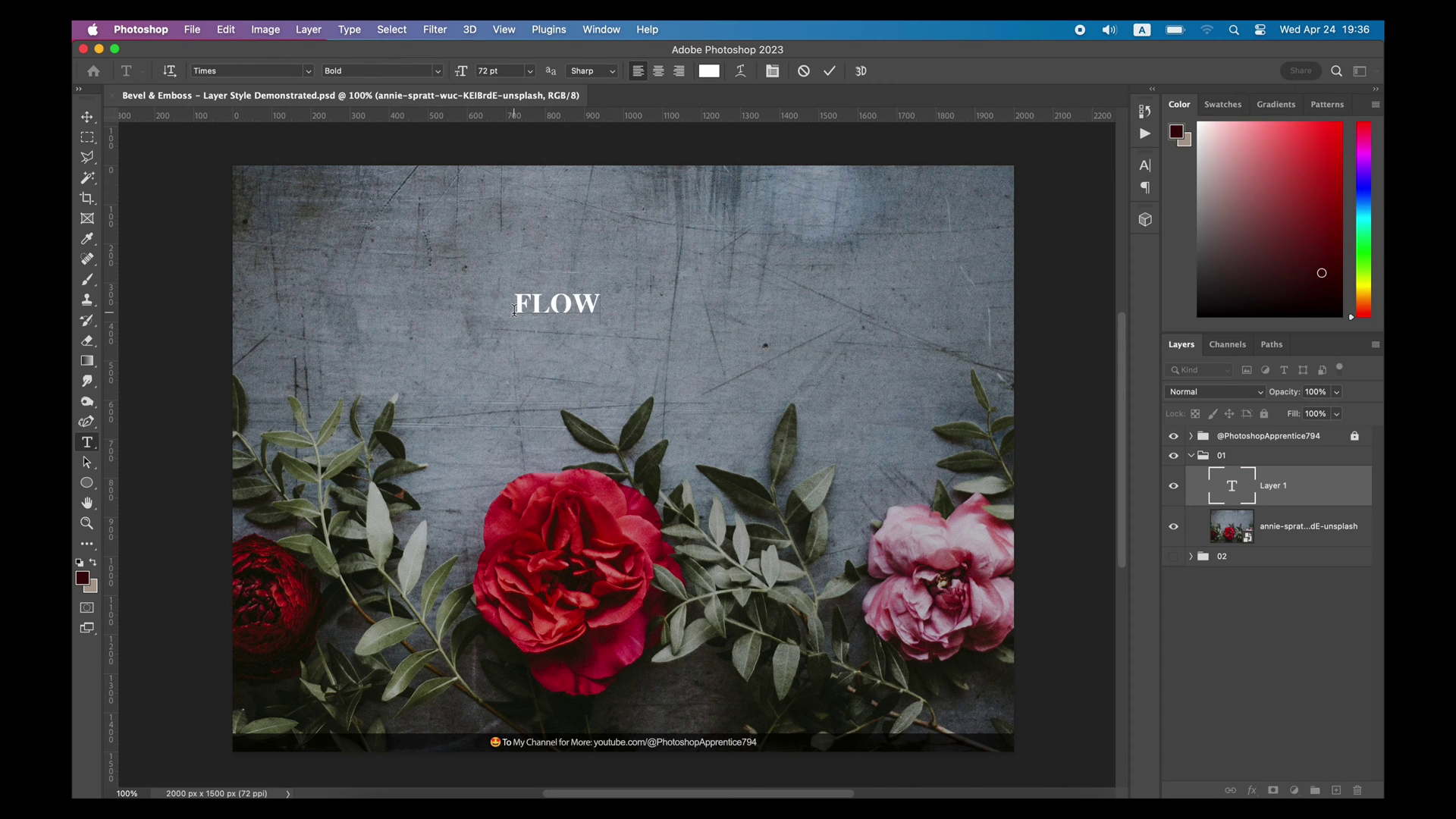
pyautogui.click(88, 117)
# Step: Enlarge the FLOWERS text with Free Transform to span most of the wall and reposition it
pyautogui.press('super+t')
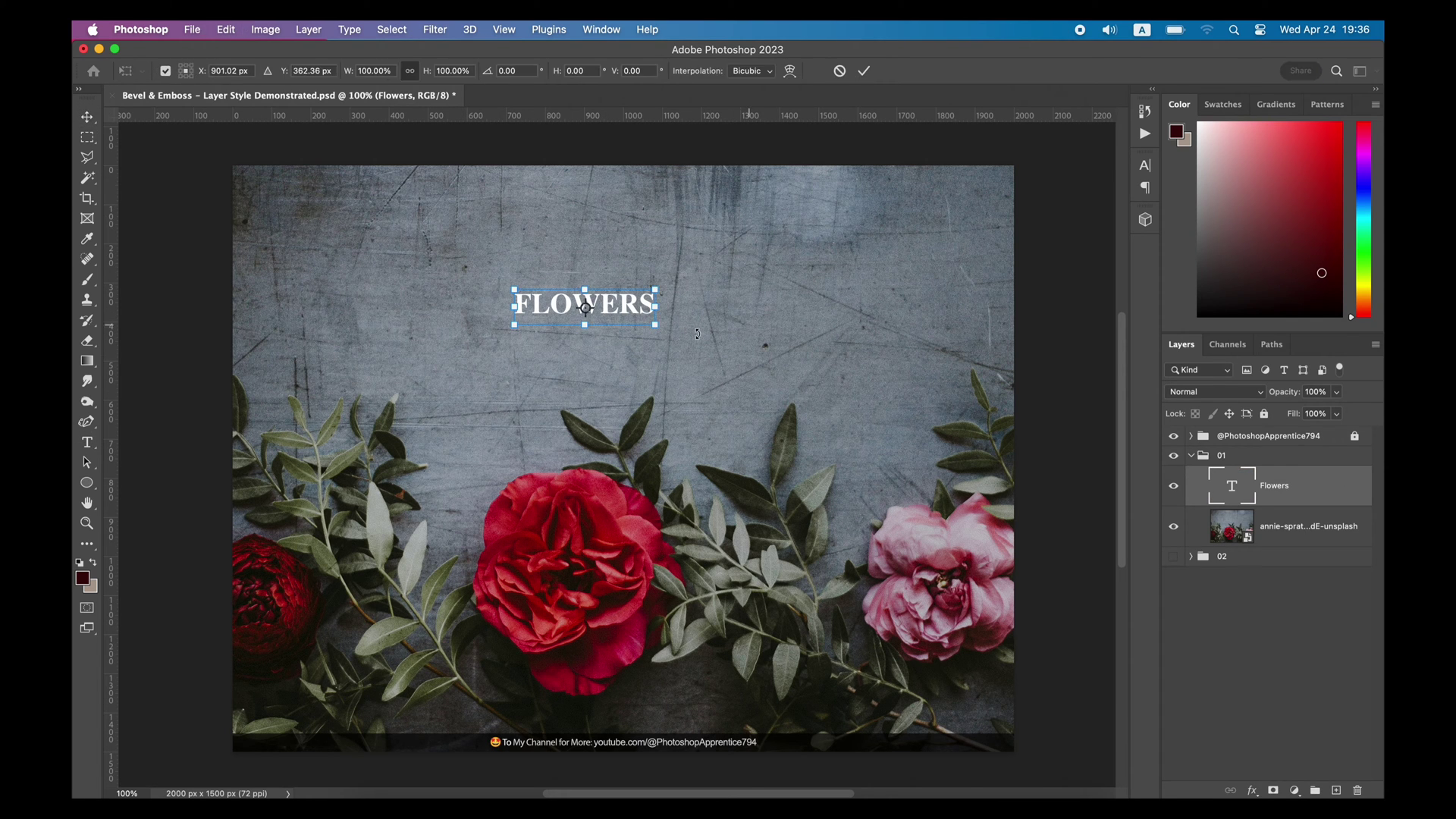
pyautogui.moveTo(653, 326); pyautogui.dragTo(840, 343)
pyautogui.press('Return')
pyautogui.moveTo(747, 291); pyautogui.dragTo(806, 304)
# Step: Set the FLOWERS text's paragraph alignment to centered and move the word back to the middle of the wall
pyautogui.click(1144, 165)
pyautogui.click(1035, 159)
pyautogui.click(996, 187)
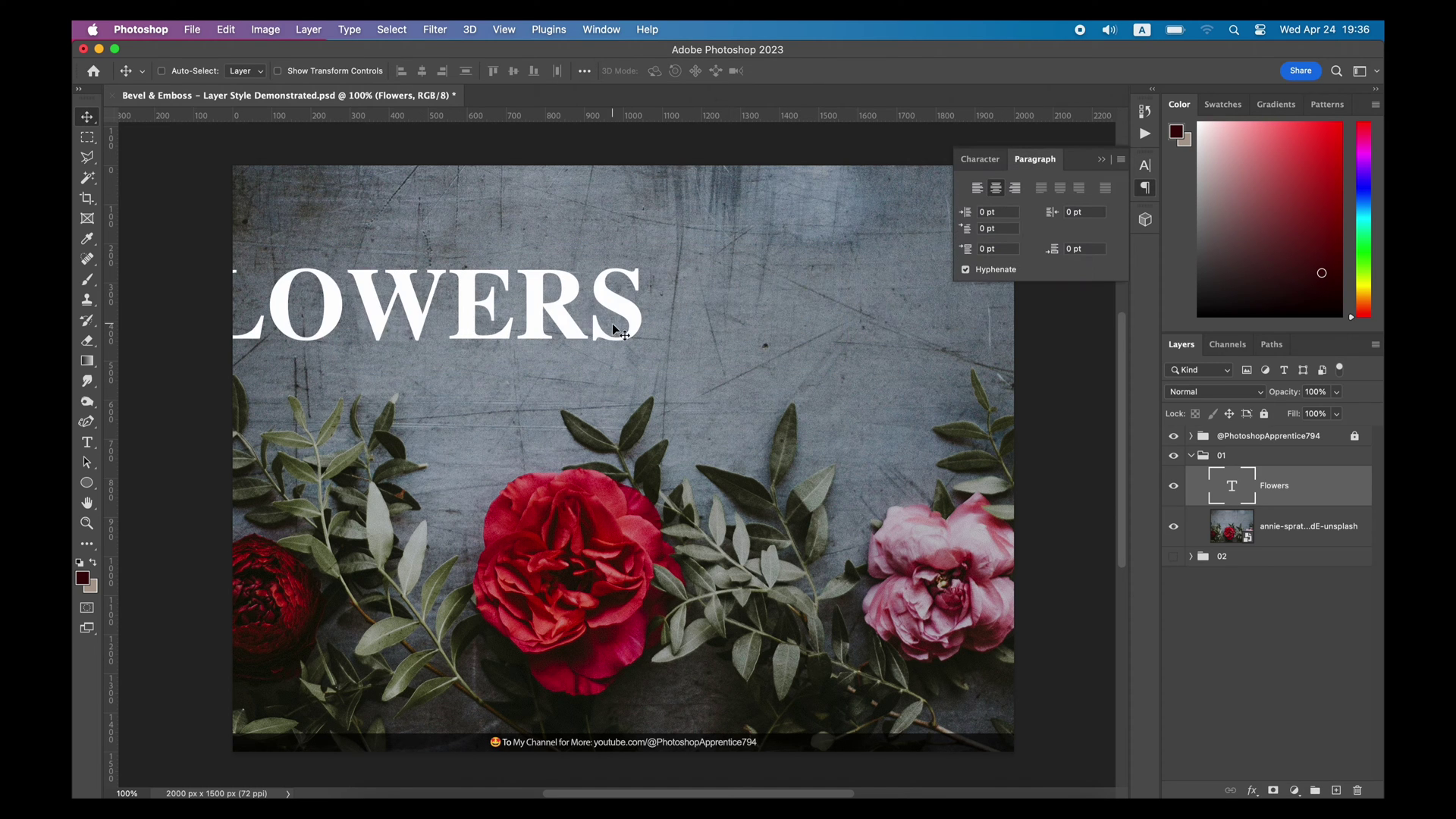
pyautogui.moveTo(614, 329); pyautogui.dragTo(855, 336)
pyautogui.click(1144, 188)
# Step: Center the FLOWERS text horizontally on the whole canvas, deselect, and shift the word slightly down
pyautogui.press('super+a')
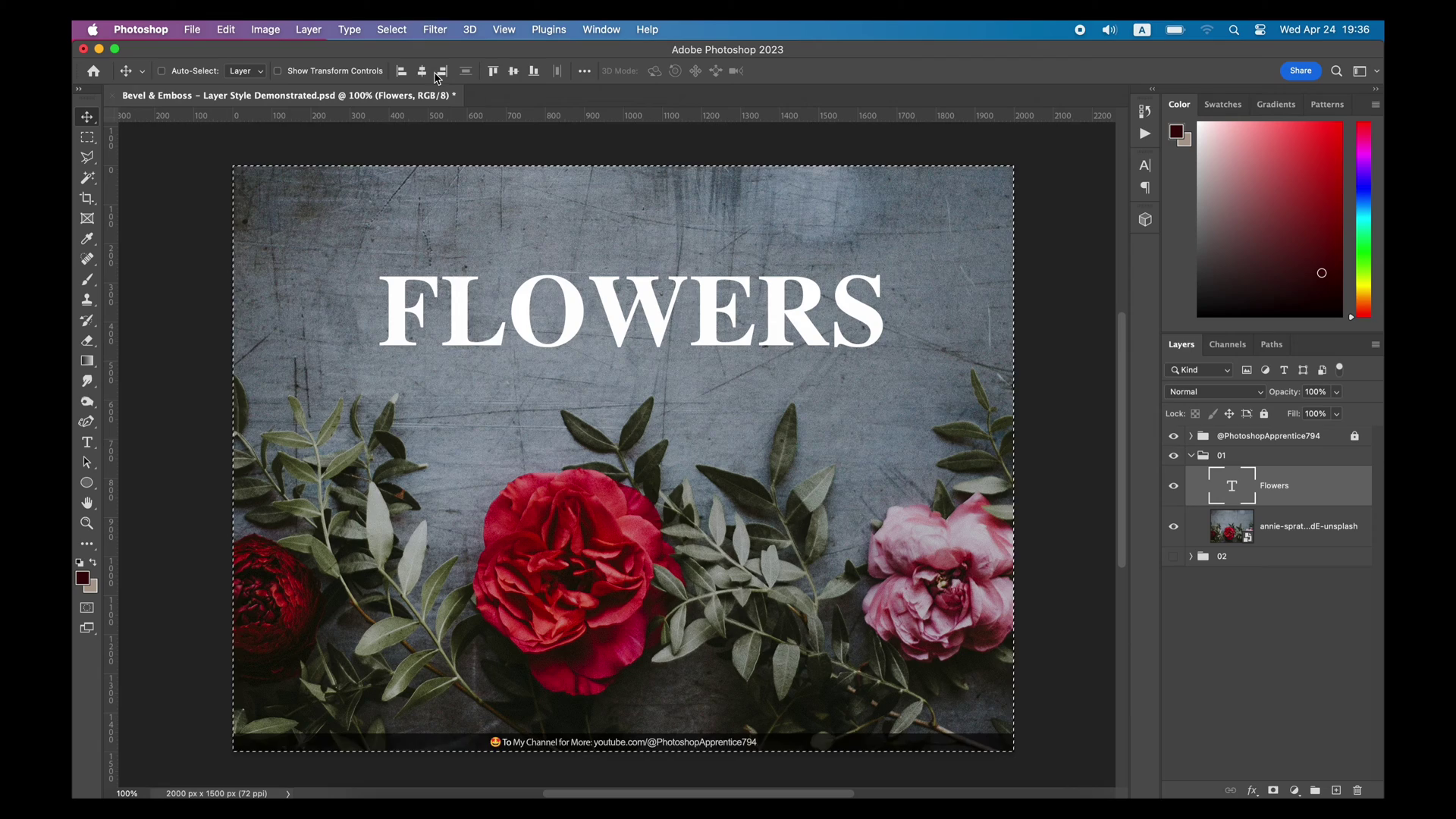
pyautogui.click(423, 71)
pyautogui.press('super+d')
pyautogui.moveTo(812, 305); pyautogui.dragTo(813, 326)
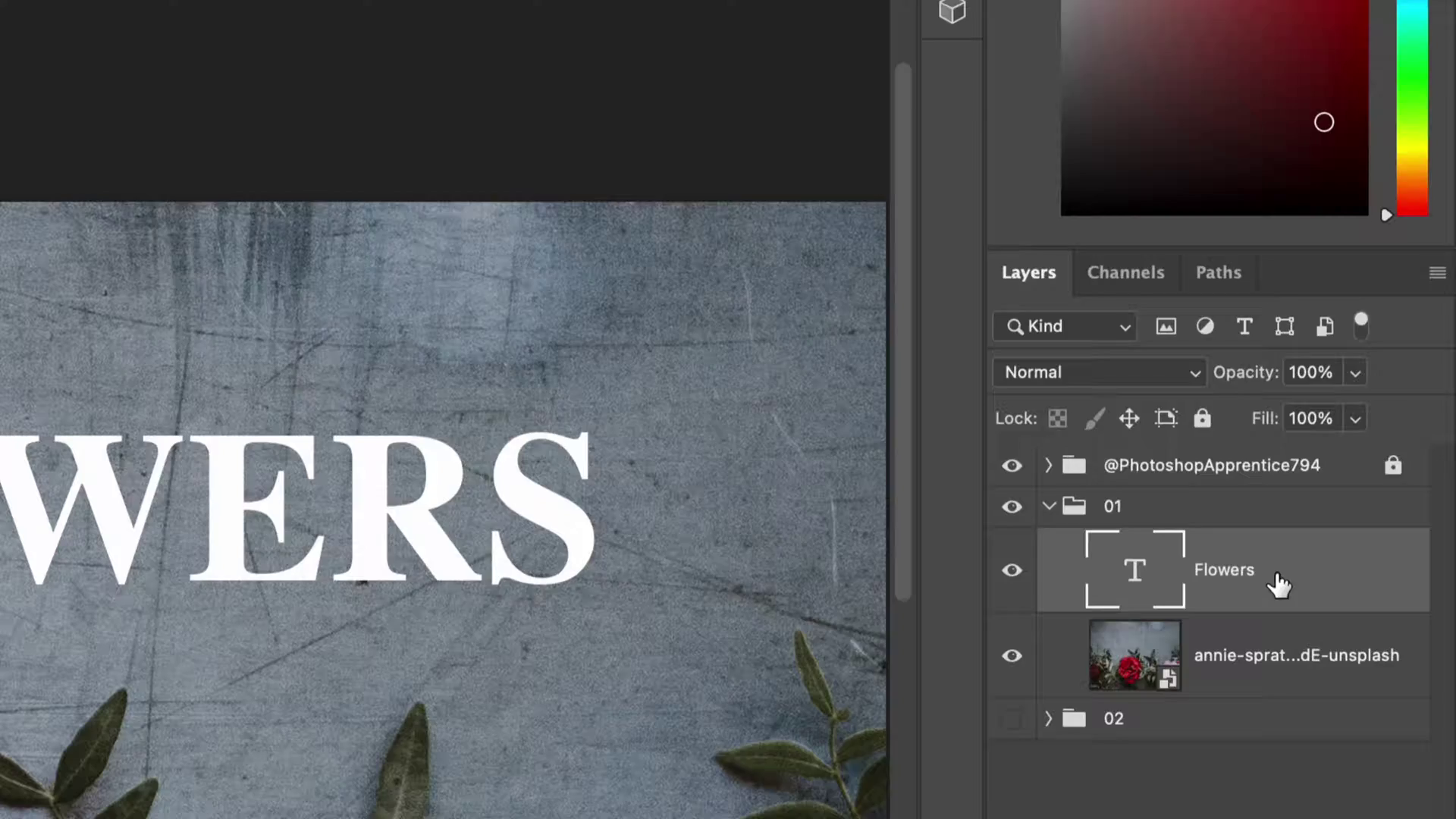
# Step: Add a Bevel & Emboss effect to the Flowers layer and reset its settings to default
pyautogui.doubleClick(1278, 585)
pyautogui.click(399, 182)
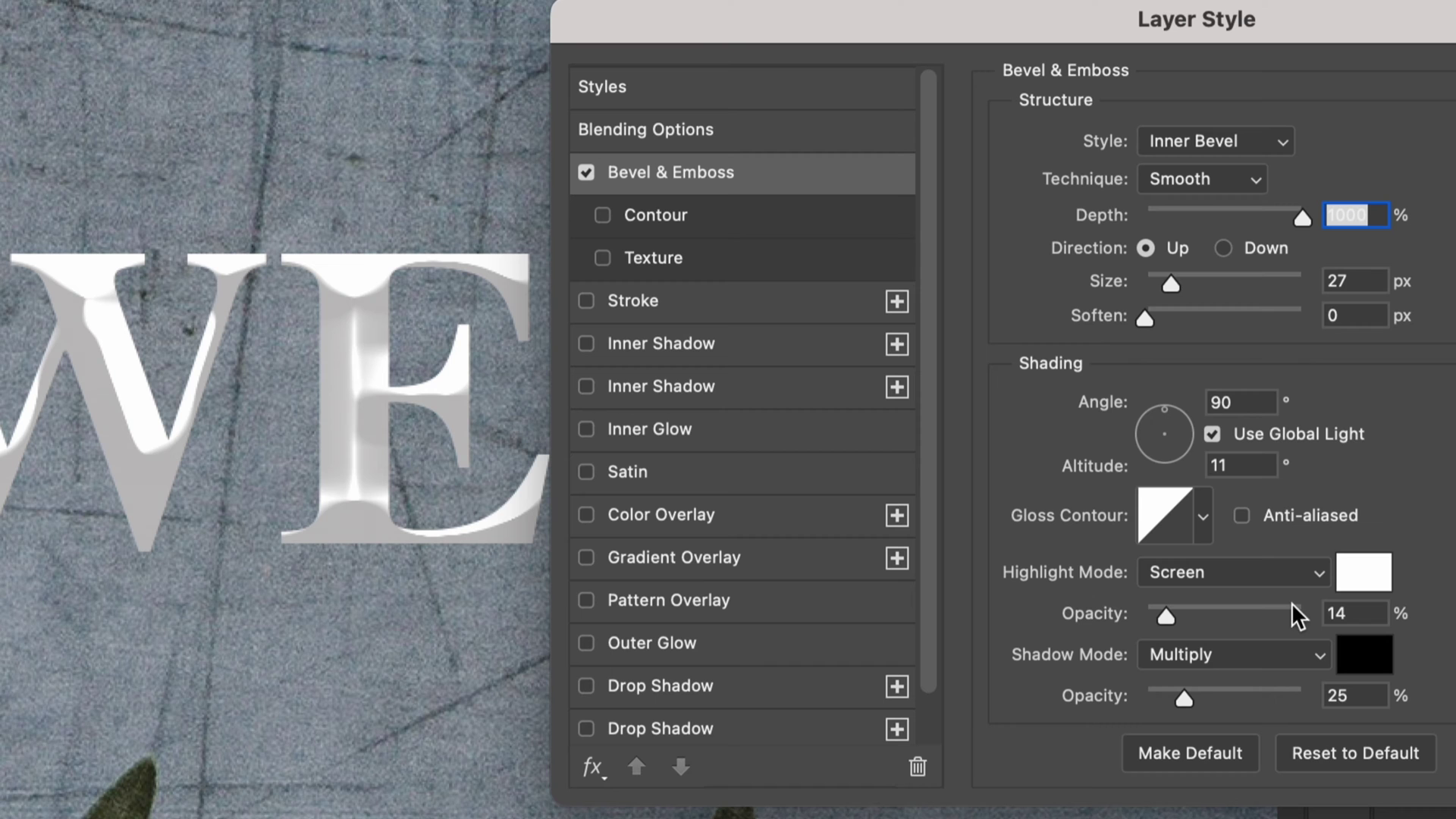
pyautogui.click(1315, 755)
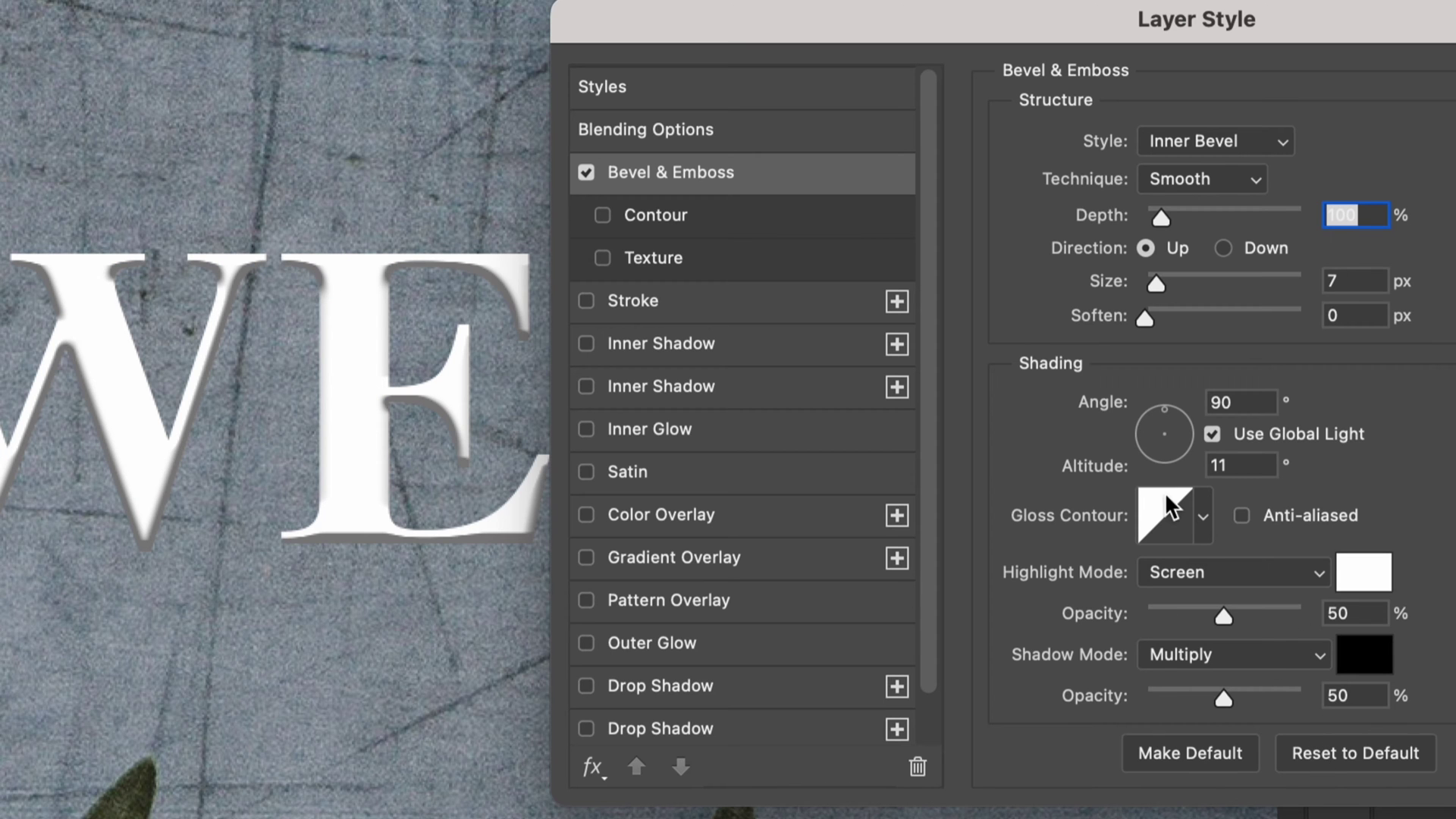
# Step: Try the Outer Bevel and Emboss styles on the lettering, and return to Inner Bevel
pyautogui.click(1211, 144)
pyautogui.click(1179, 103)
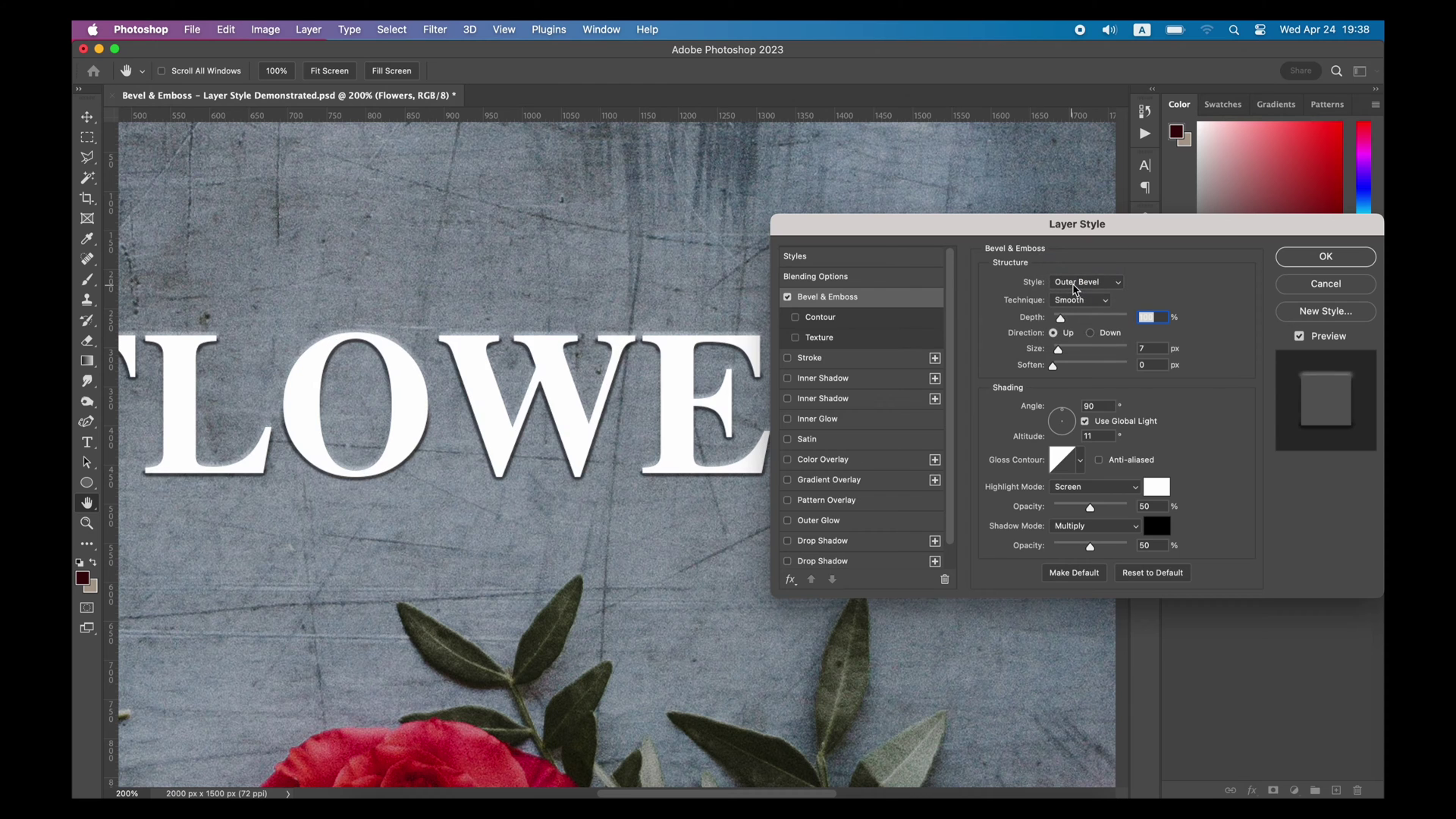
pyautogui.click(1075, 289)
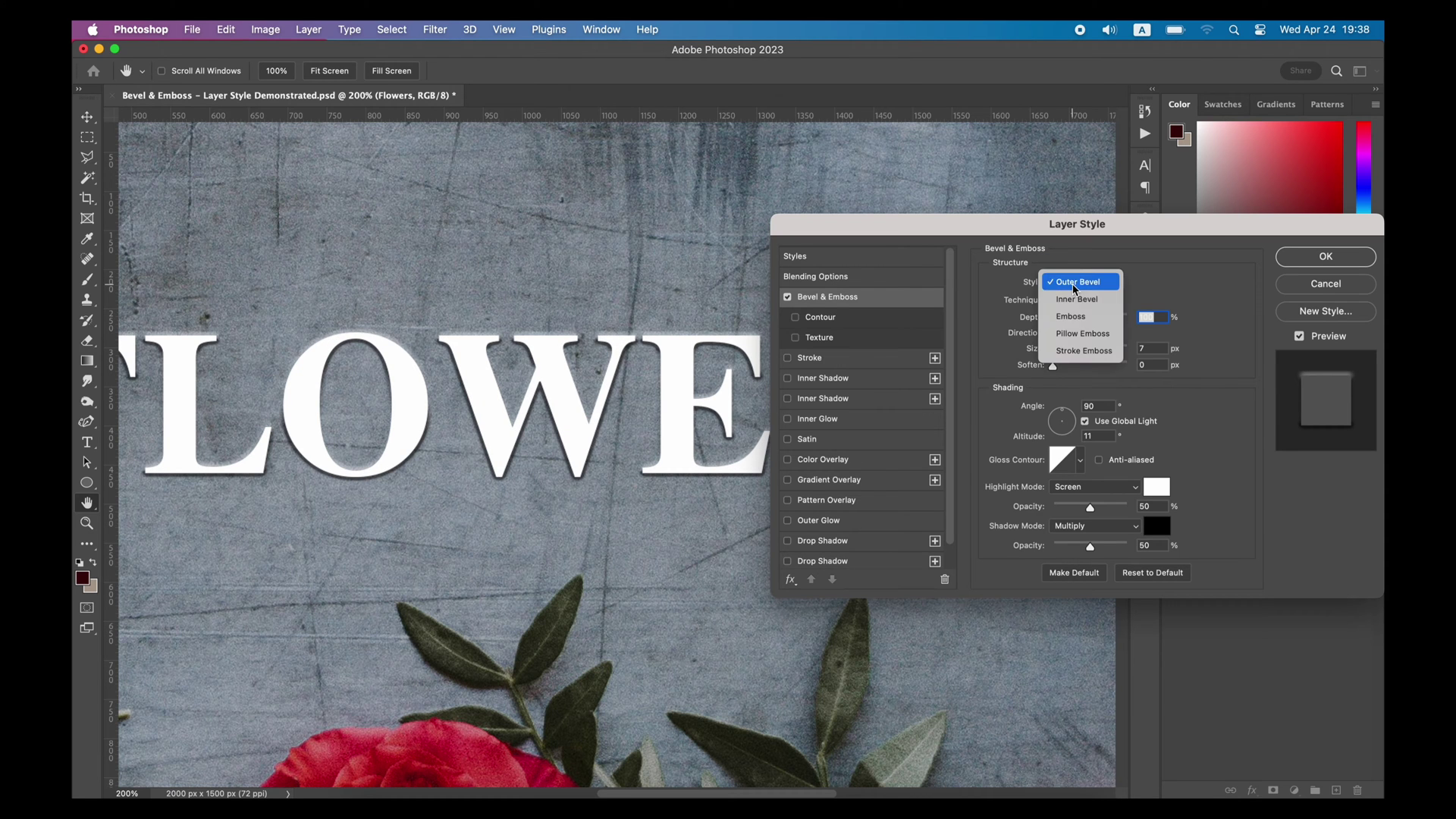
pyautogui.click(1075, 318)
pyautogui.click(1077, 288)
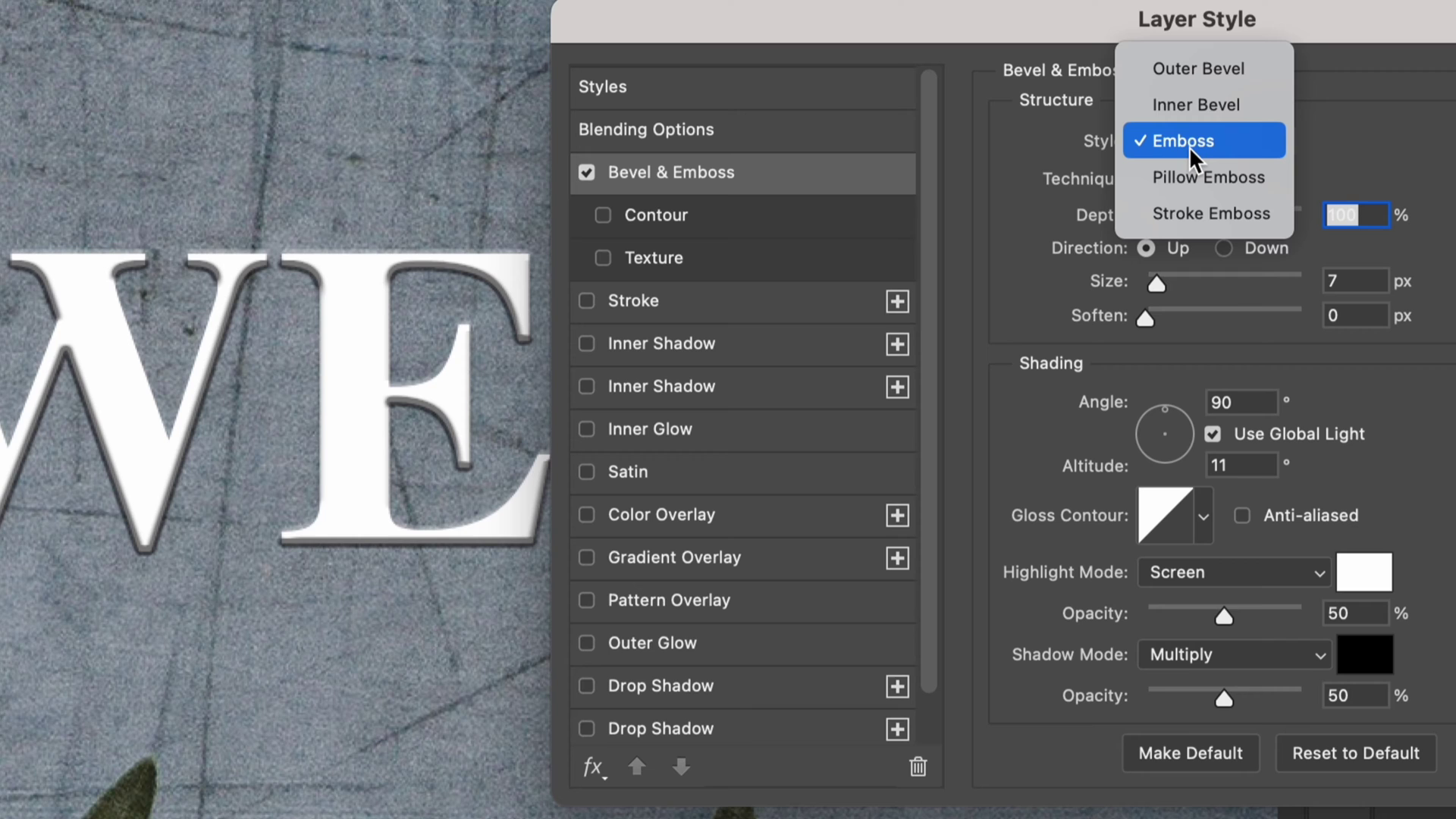
pyautogui.click(1073, 266)
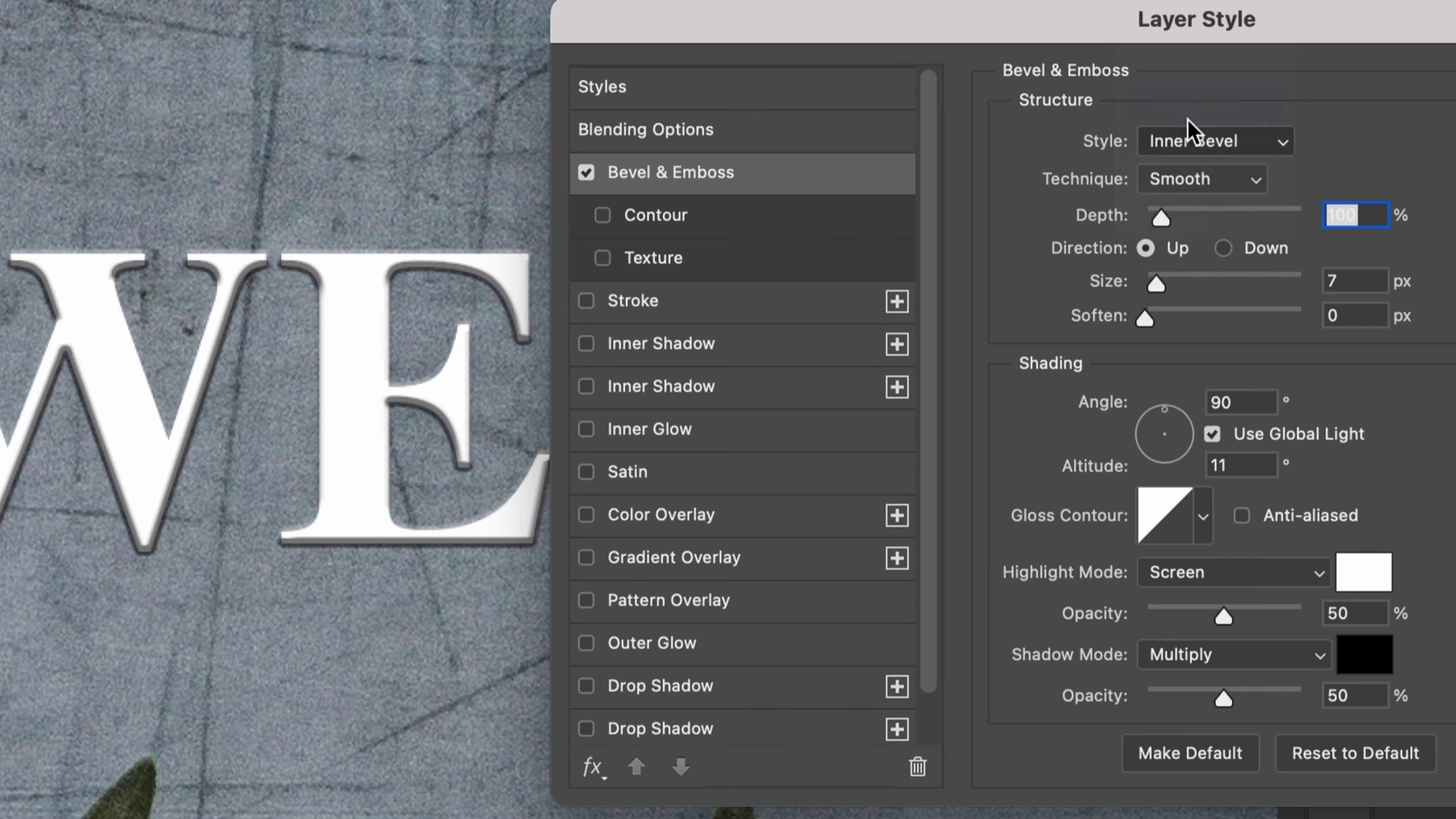
# Step: Set the bevel's technique to Chisel Hard, its depth to 719%, and its size to 158 px
pyautogui.click(1184, 177)
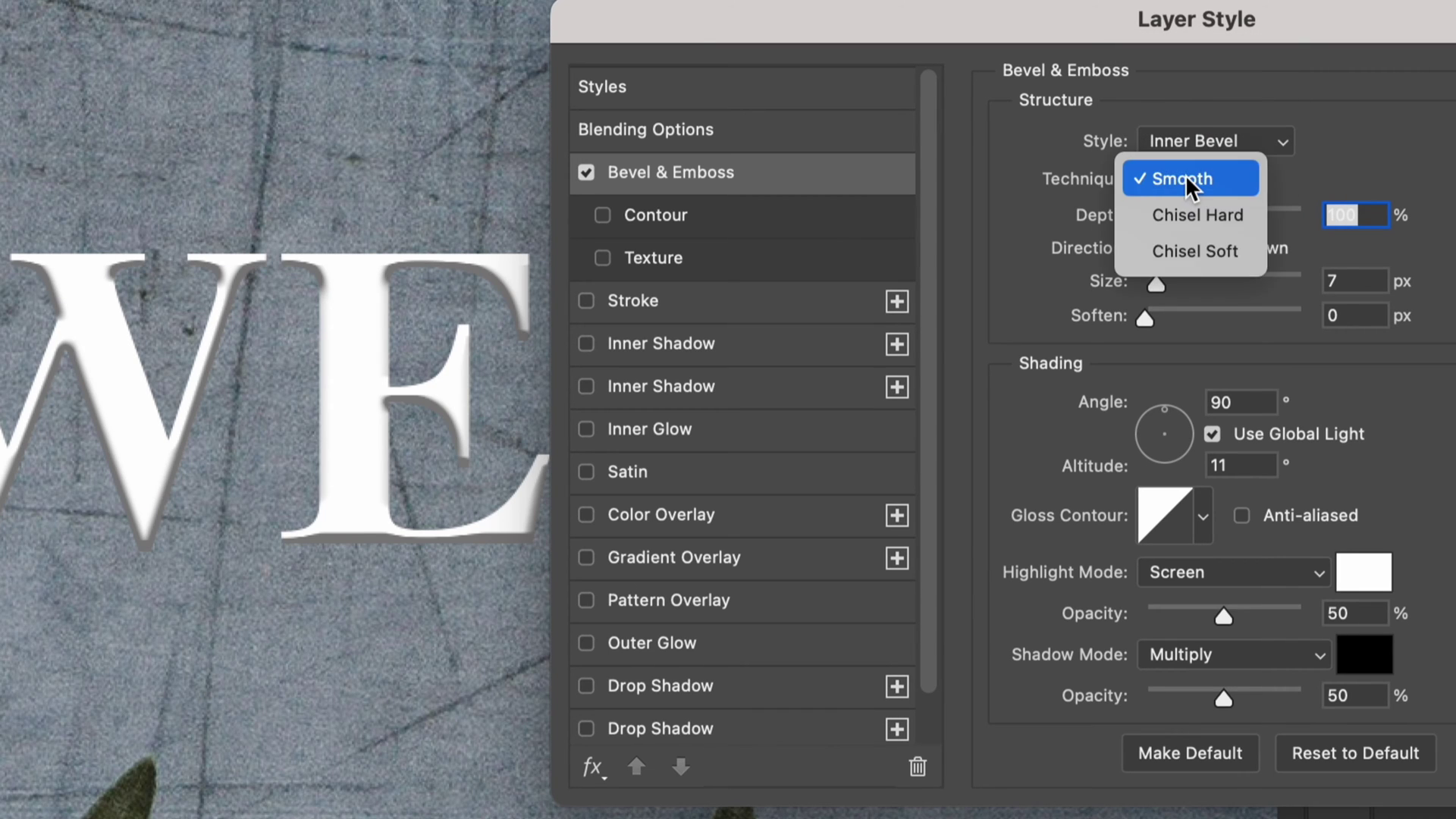
pyautogui.click(1189, 221)
pyautogui.moveTo(1161, 217); pyautogui.dragTo(1225, 237)
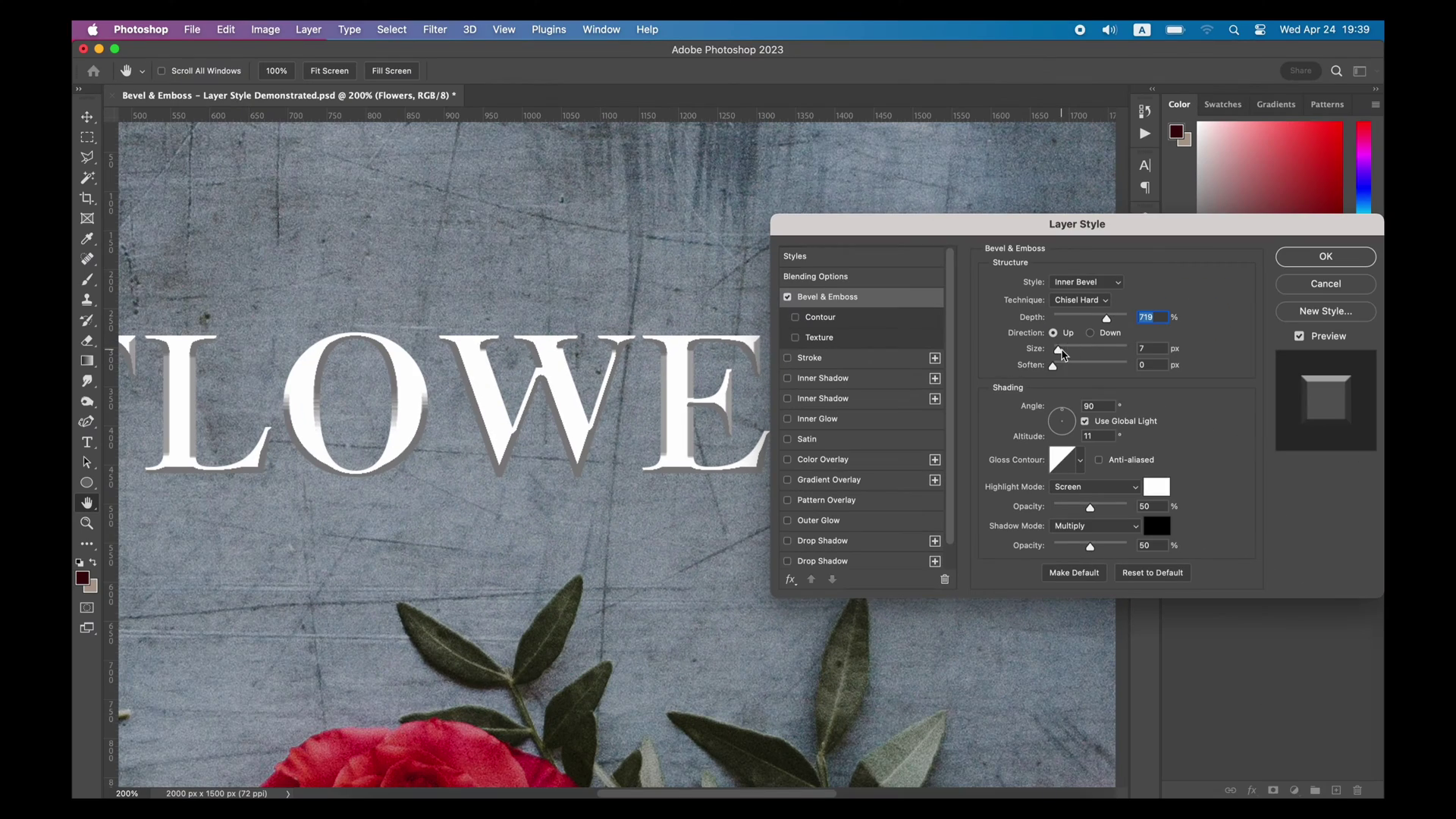
pyautogui.moveTo(1136, 301); pyautogui.dragTo(1216, 301)
pyautogui.moveTo(368, 436); pyautogui.dragTo(566, 405)
# Step: Compare the Chisel Soft technique, return to Chisel Hard, and reduce the depth to 532% and the size to 122 px
pyautogui.click(1183, 209)
pyautogui.click(1090, 301)
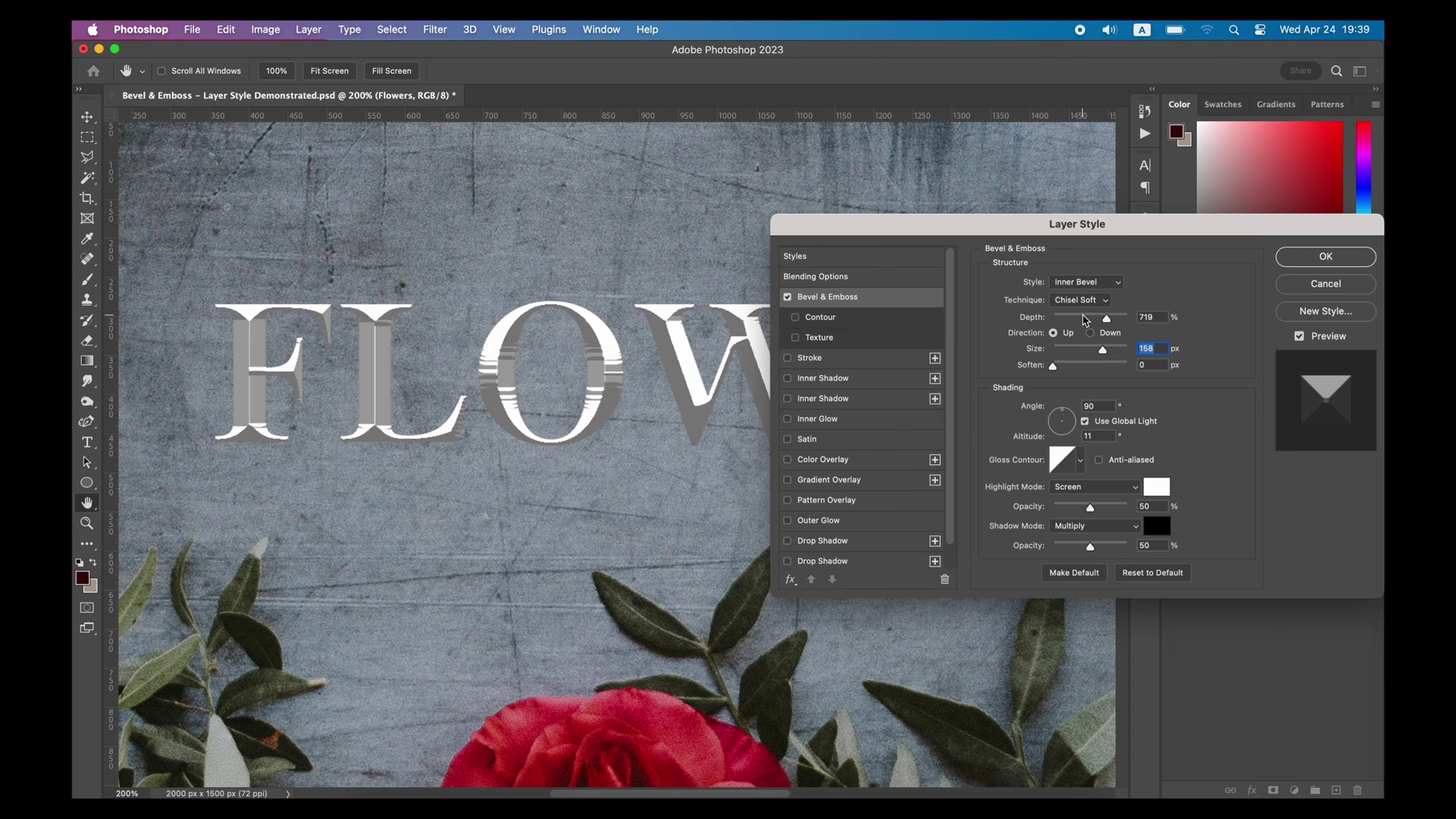
pyautogui.click(1084, 300)
pyautogui.click(1084, 300)
pyautogui.moveTo(1053, 366); pyautogui.dragTo(1094, 330)
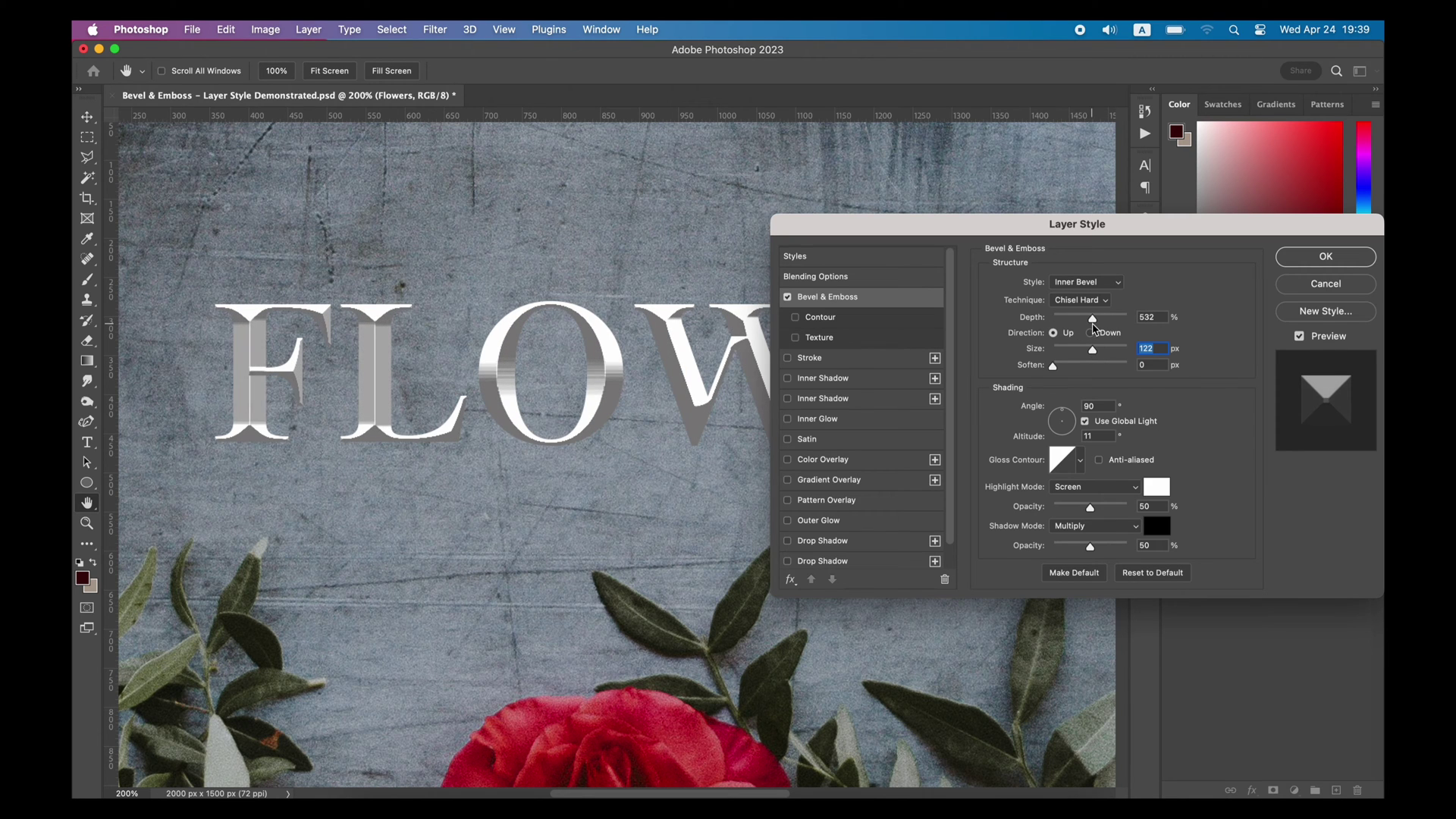
# Step: Set the bevel's light angle to 90°, its altitude to 37°, and its highlight opacity to 34%
pyautogui.click(1066, 419)
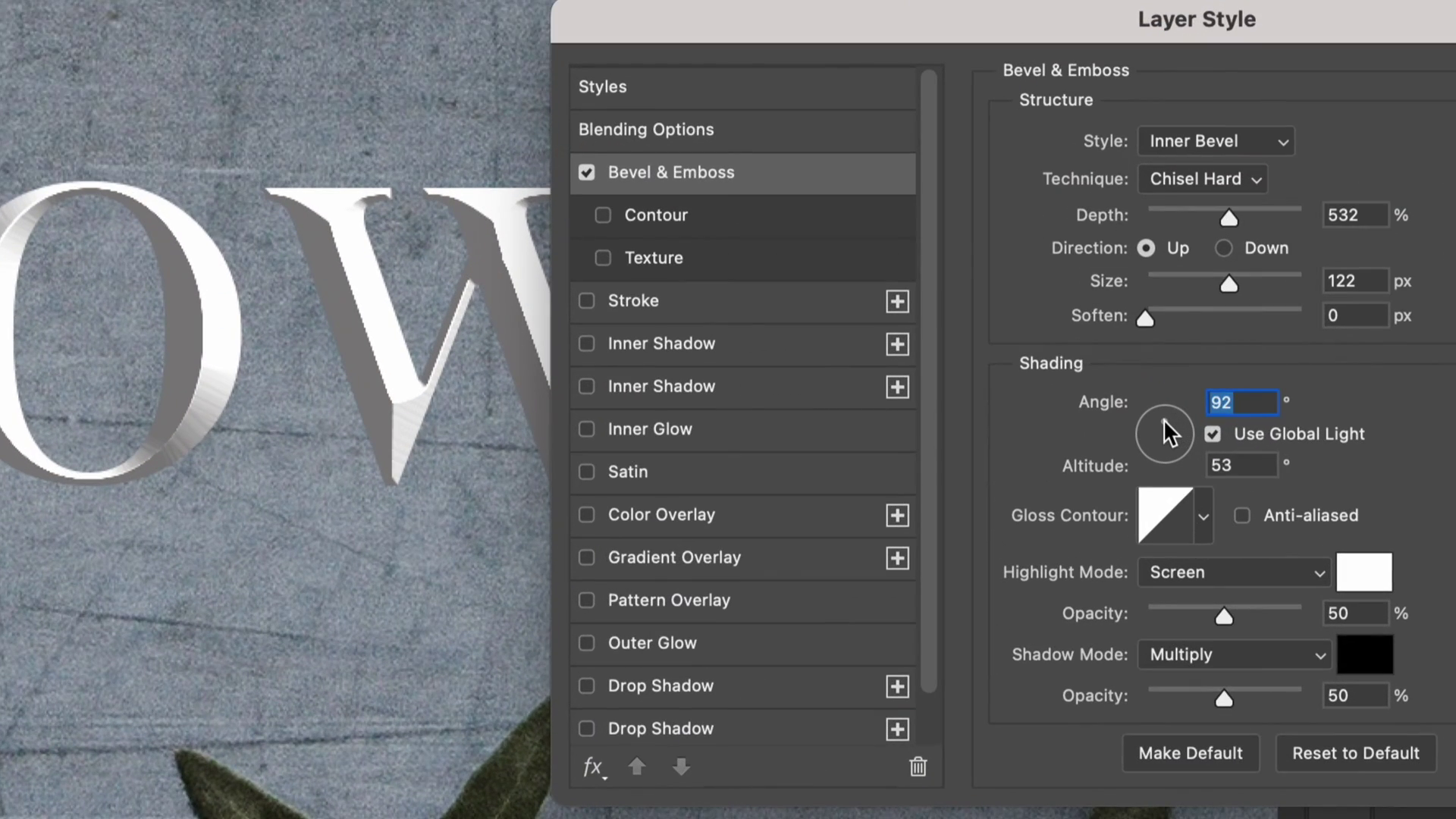
pyautogui.moveTo(1160, 417); pyautogui.dragTo(1164, 417)
pyautogui.moveTo(1222, 615)
pyautogui.mouseDown()
pyautogui.moveTo(1177, 615)
pyautogui.moveTo(1236, 595)
pyautogui.mouseUp()
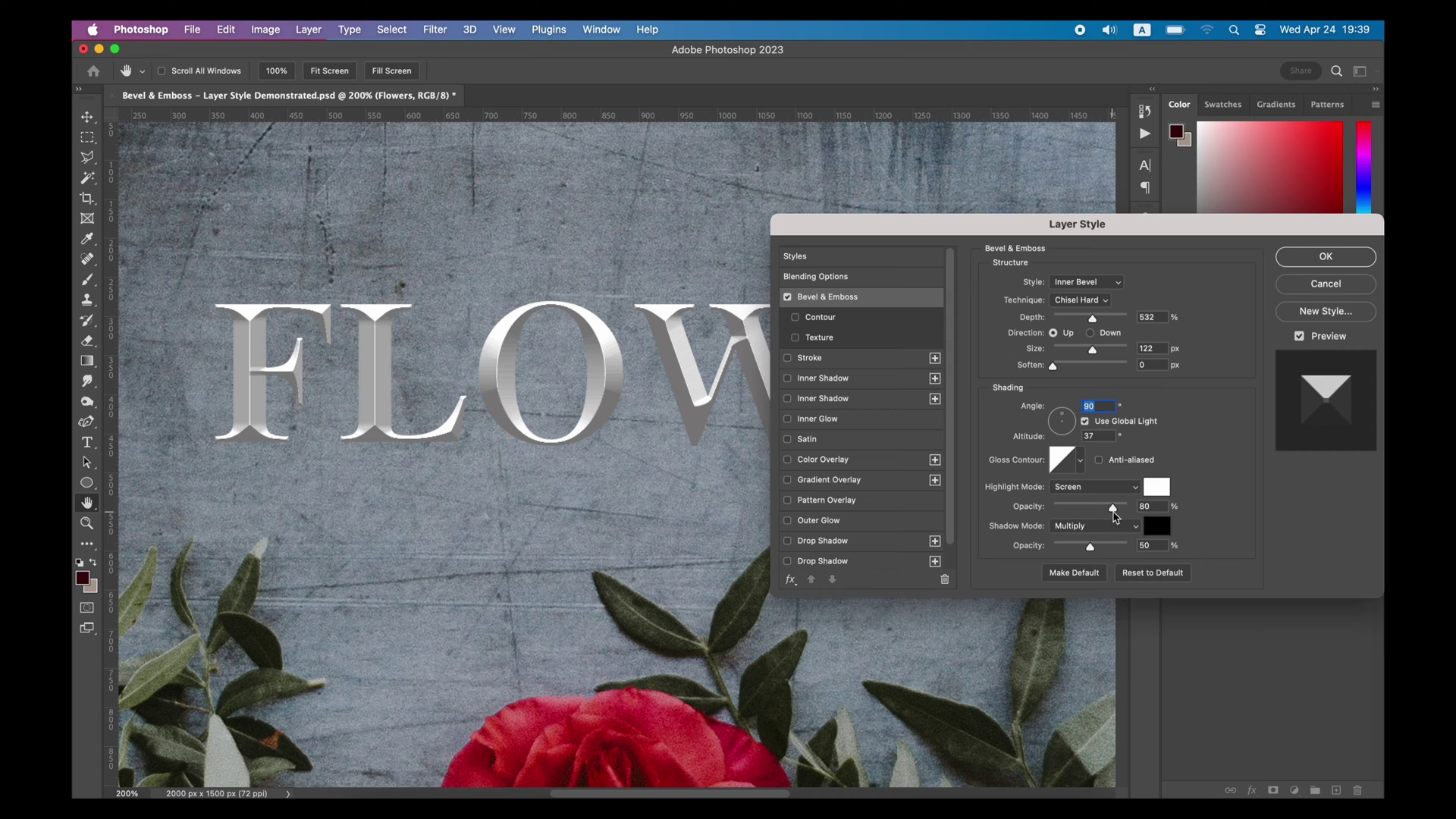
# Step: Examine the beveled lettering over the photo at 100% and 200% zoom
pyautogui.hscroll(4, 725, 442)
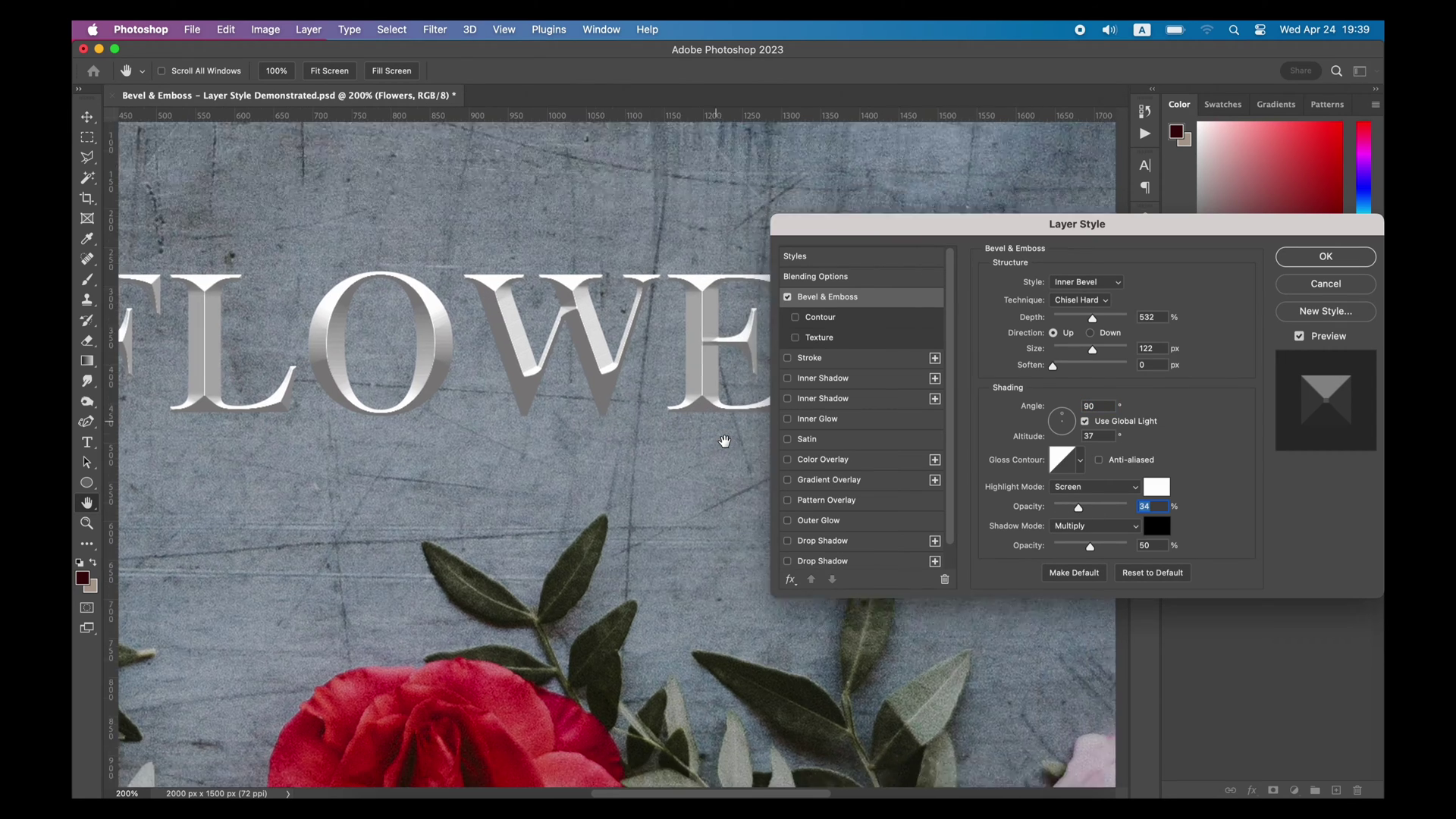
pyautogui.scroll(-3, 725, 441)
pyautogui.press('super+minus')
pyautogui.scroll(3, 725, 441)
pyautogui.scroll(3, 725, 442)
pyautogui.hscroll(2, 725, 441)
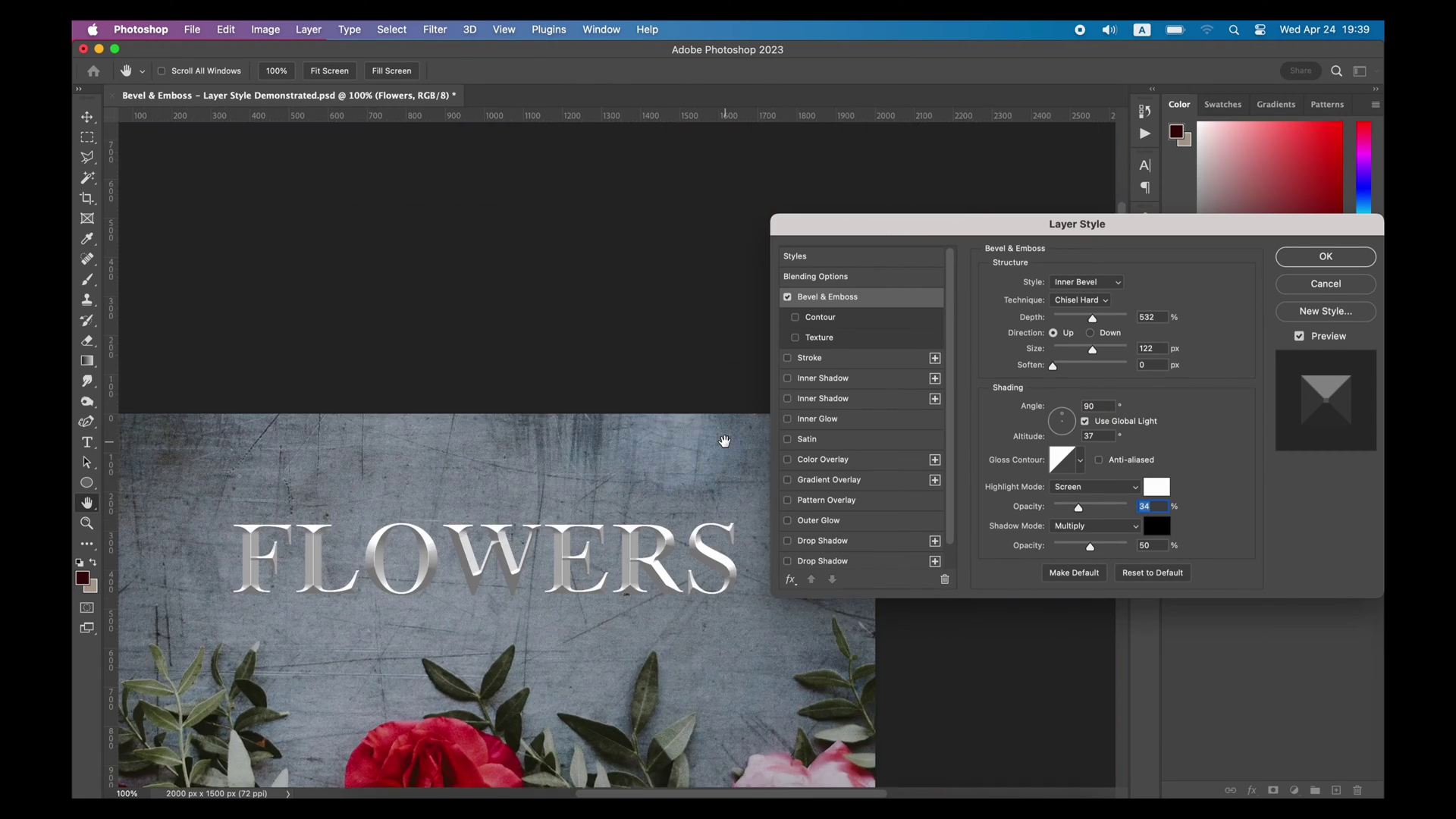
pyautogui.scroll(-3, 724, 441)
pyautogui.press('super+plus')
pyautogui.scroll(-4, 725, 441)
pyautogui.hscroll(-5, 725, 441)
# Step: Try several gloss contour presets on the bevel, and return to the linear contour
pyautogui.click(1080, 461)
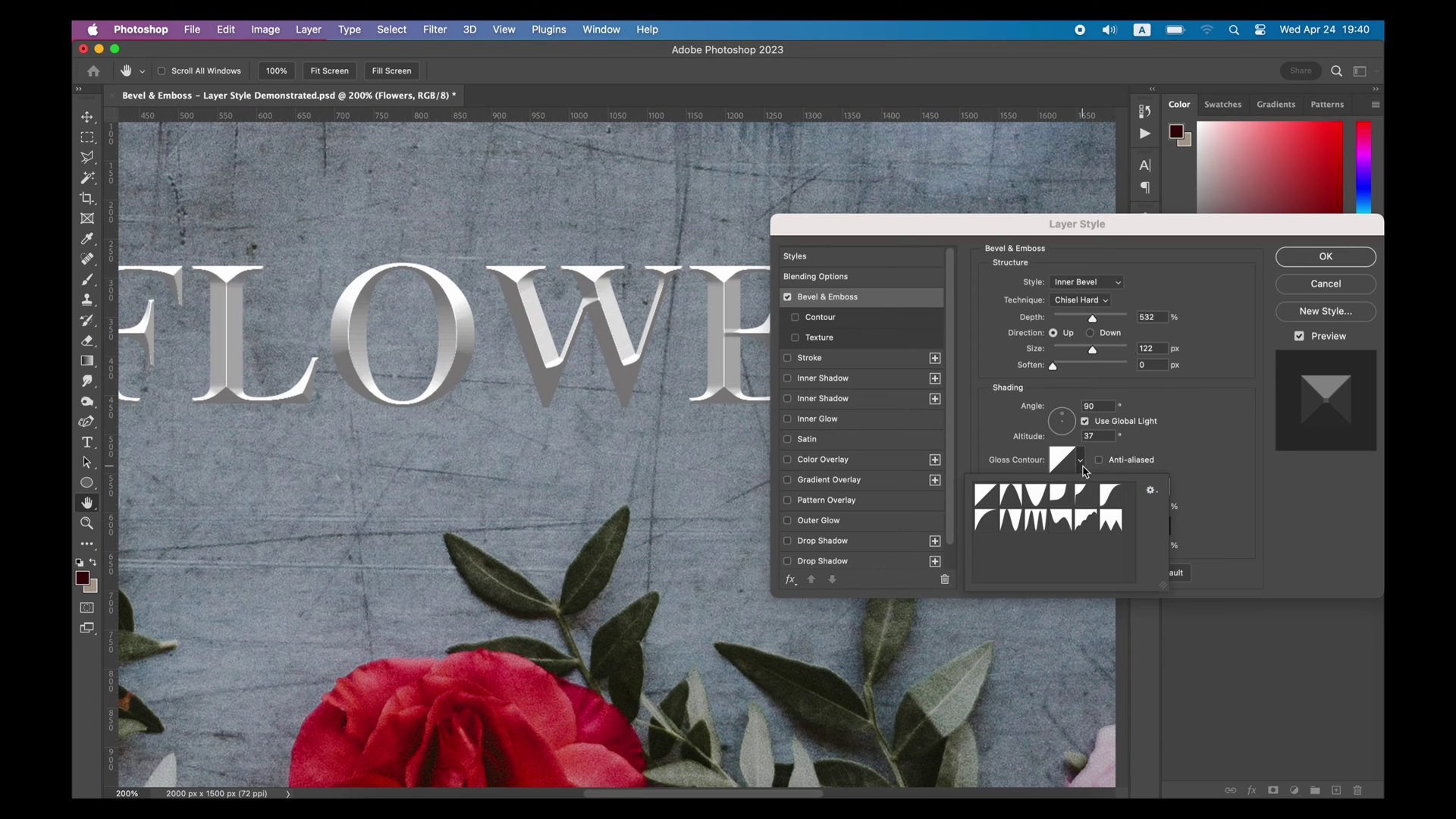
pyautogui.click(1034, 497)
pyautogui.click(1030, 530)
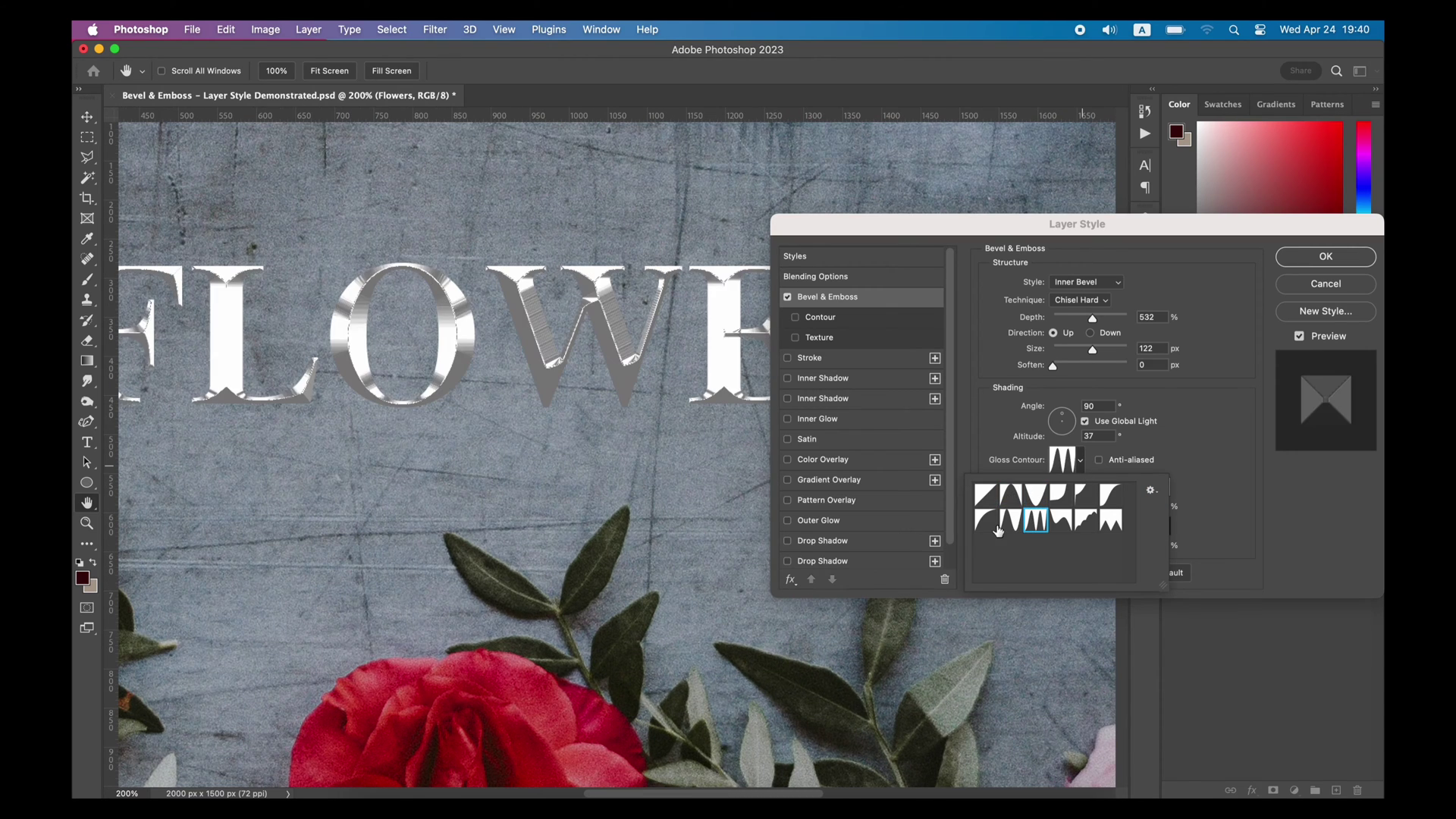
pyautogui.click(994, 526)
pyautogui.click(980, 496)
pyautogui.click(985, 525)
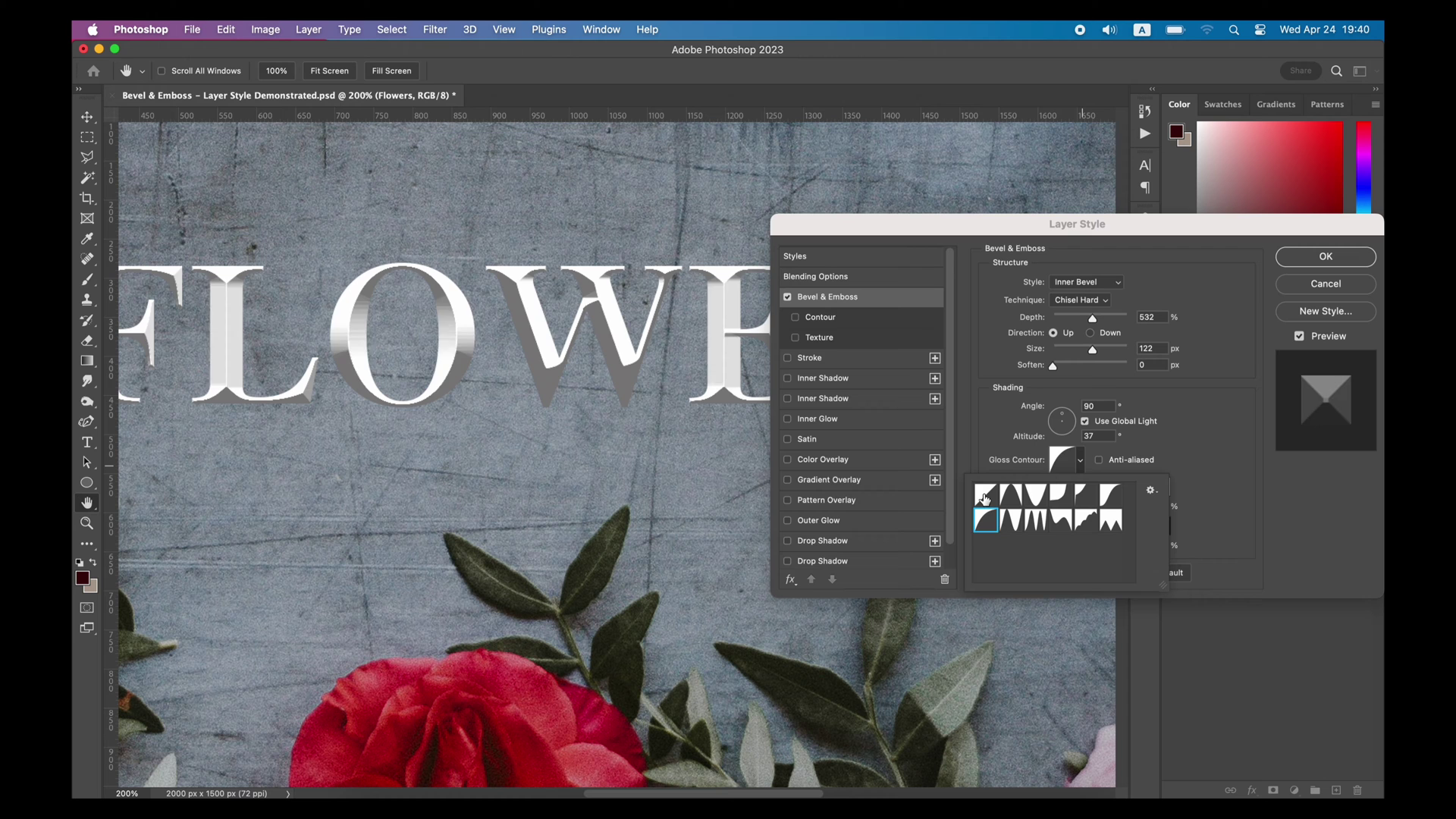
pyautogui.click(985, 498)
pyautogui.click(984, 528)
pyautogui.click(984, 498)
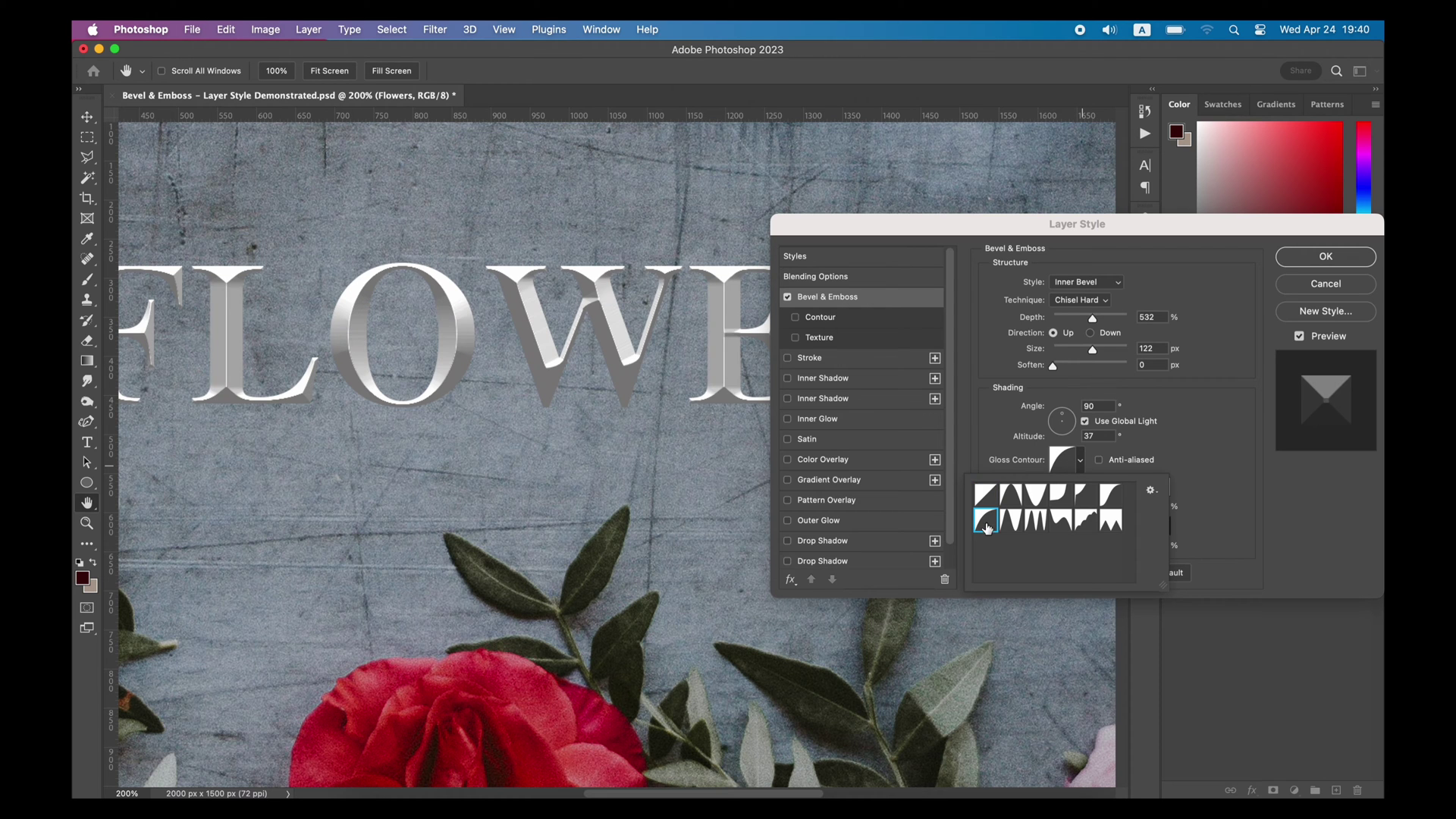
pyautogui.click(986, 495)
# Step: Apply the Bevel & Emboss settings to the Flowers layer
pyautogui.click(1326, 256)
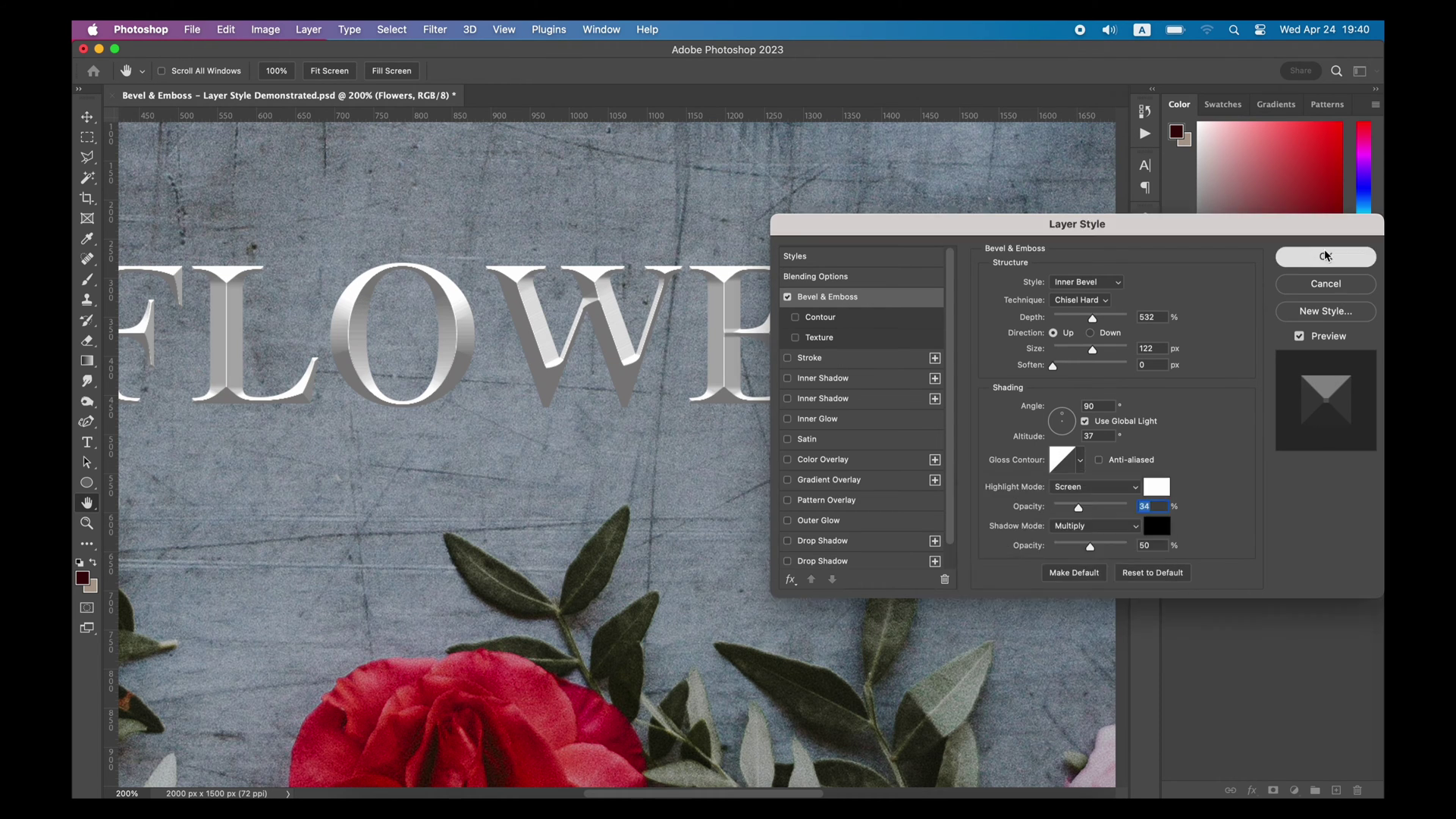
pyautogui.click(1326, 256)
pyautogui.keyDown('alt'); pyautogui.click(710, 304); pyautogui.keyUp('alt')
pyautogui.click(668, 354)
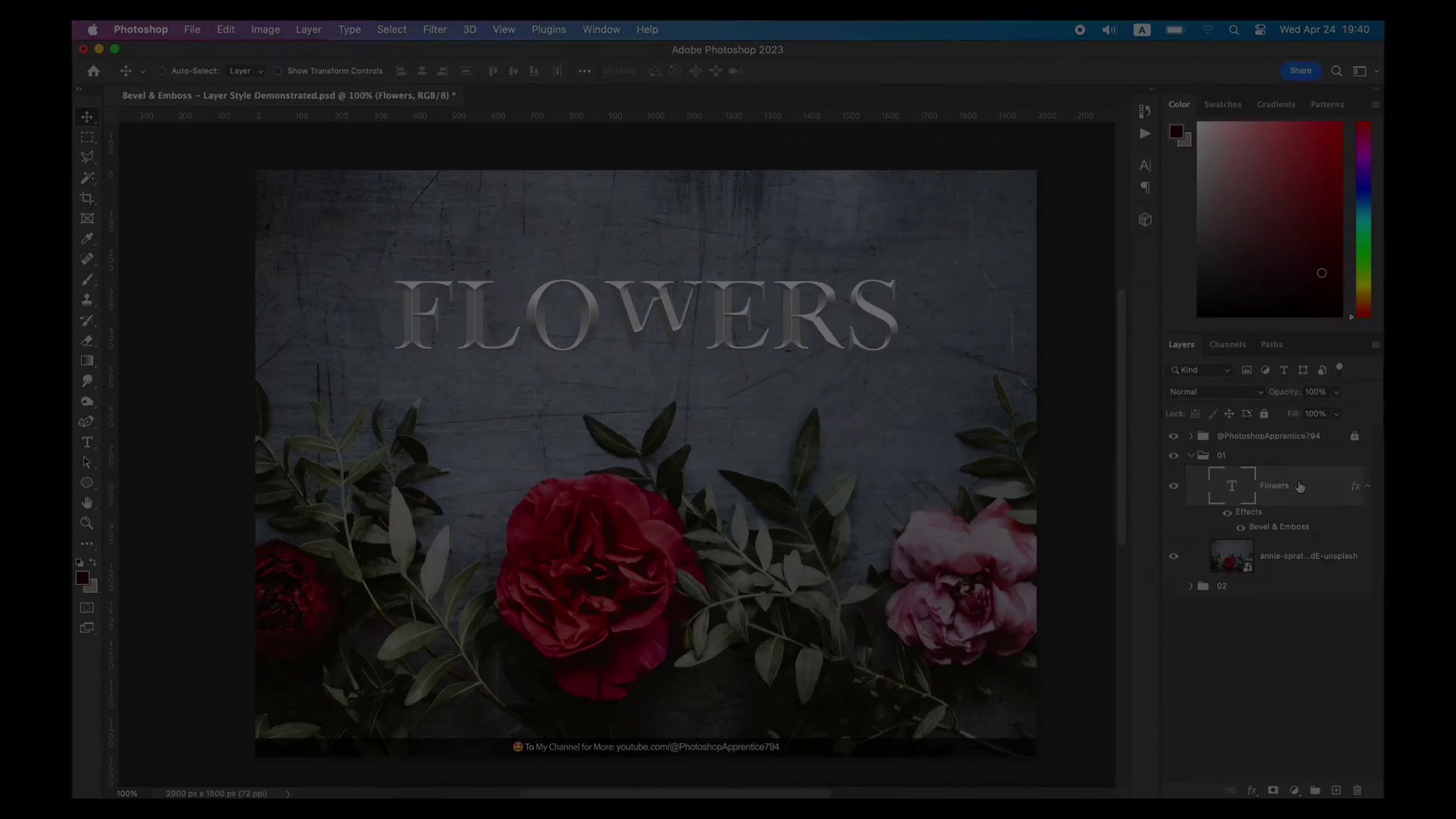
# Step: Reopen the Flowers layer's blending options and lower the fill opacity to 0%
pyautogui.doubleClick(1301, 486)
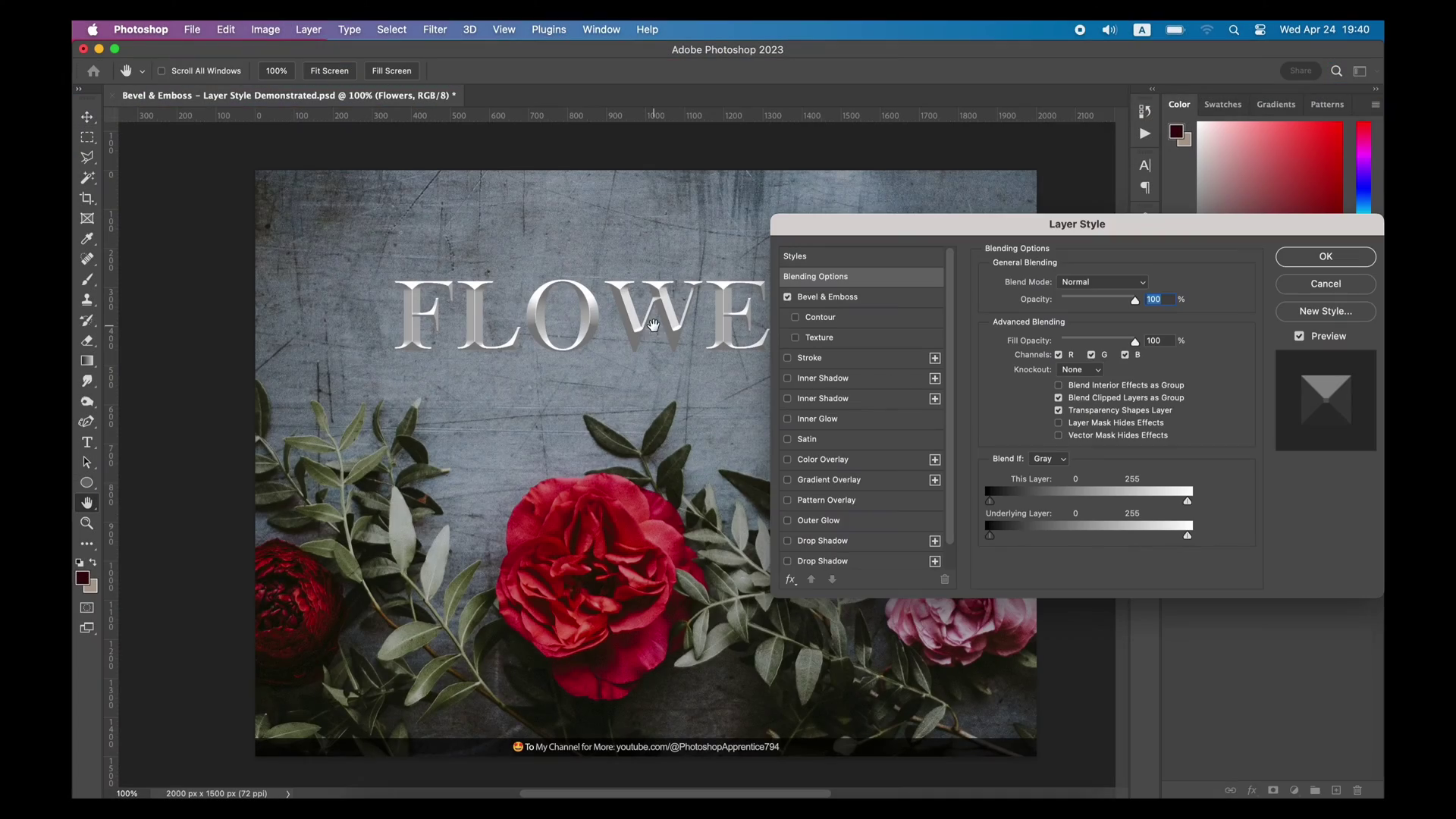
pyautogui.press('super+equal')
pyautogui.press('super+equal')
pyautogui.moveTo(552, 262); pyautogui.dragTo(552, 509)
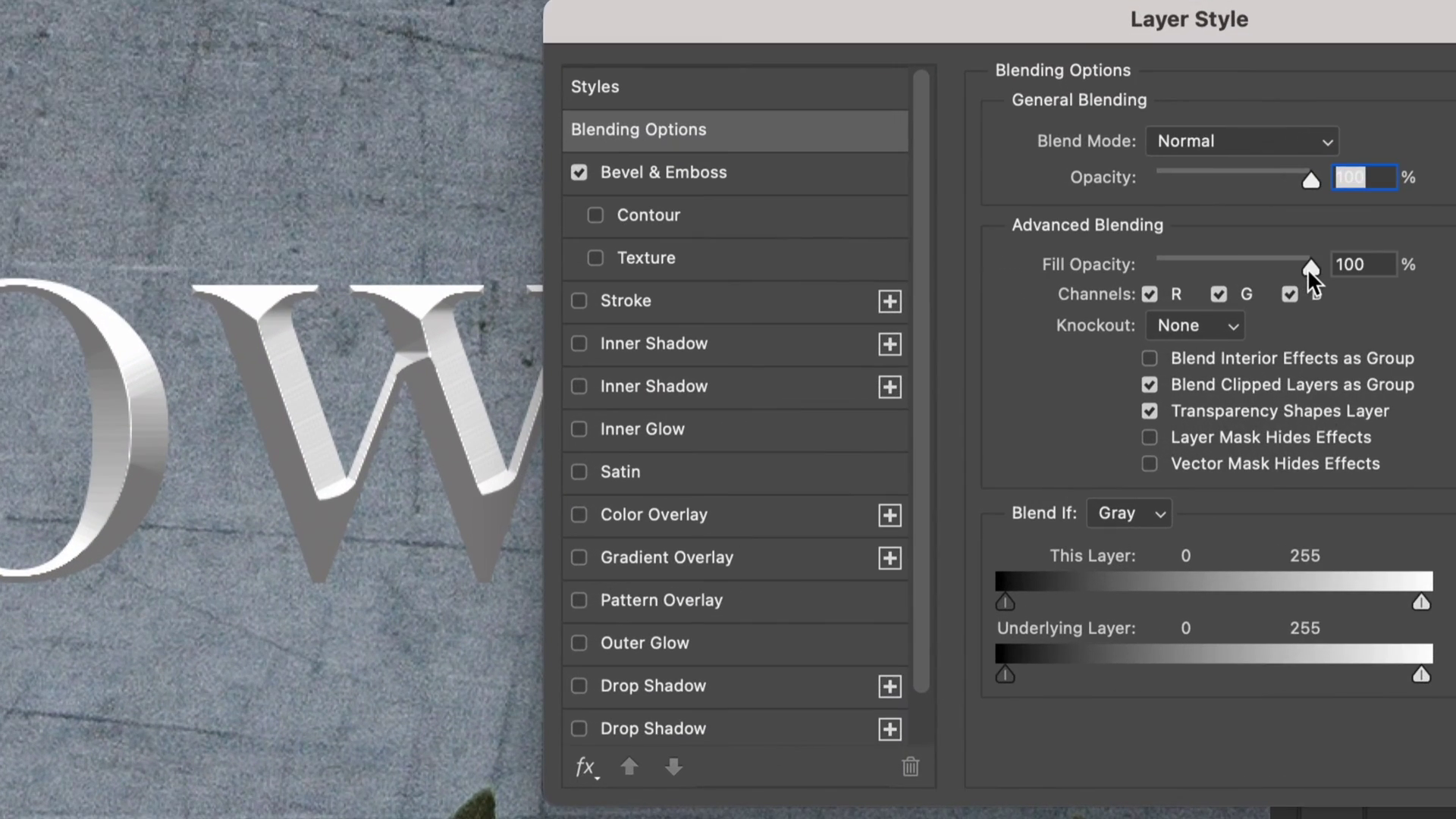
pyautogui.moveTo(1308, 271); pyautogui.dragTo(1148, 270)
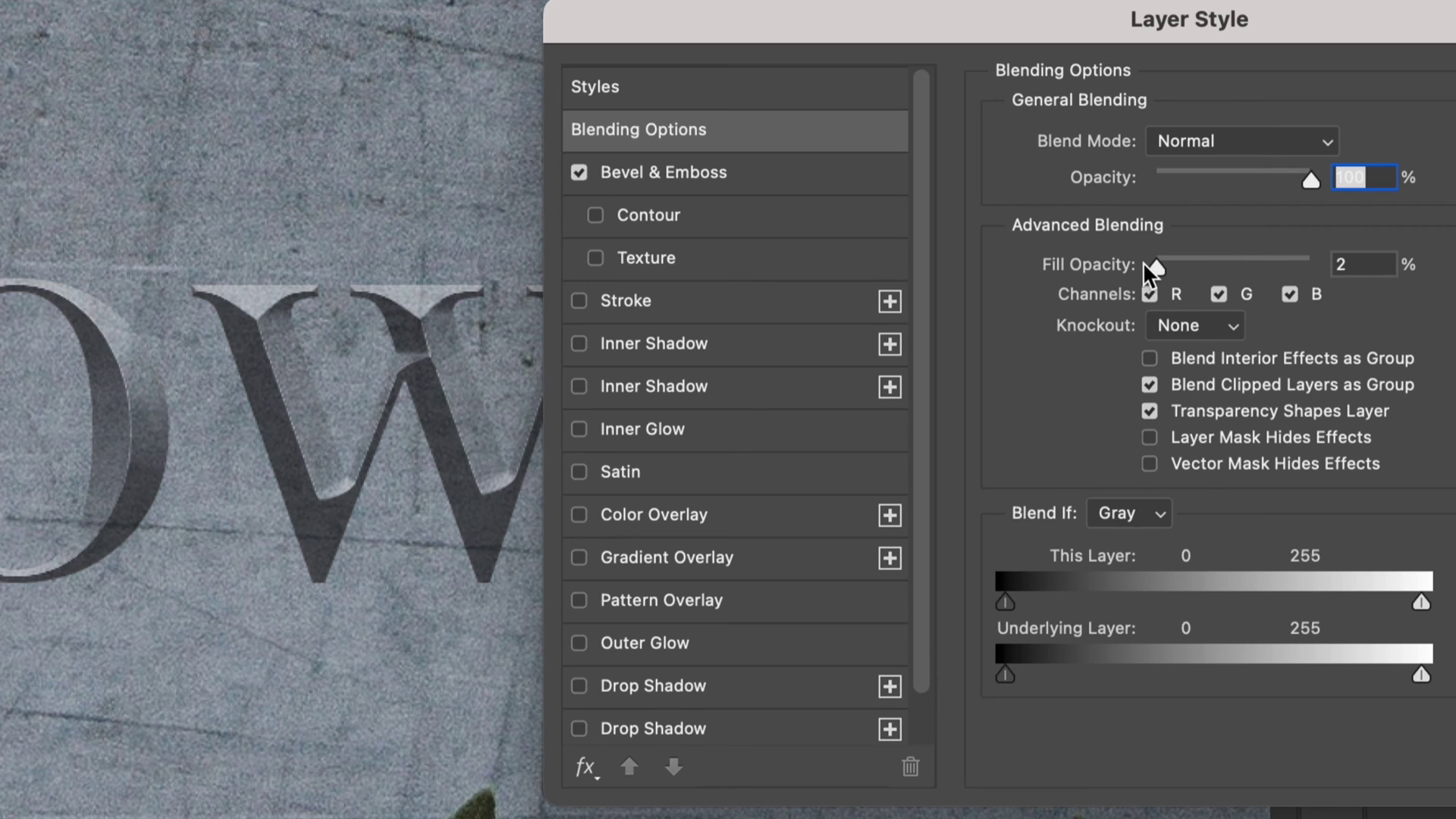
pyautogui.press('Tab')
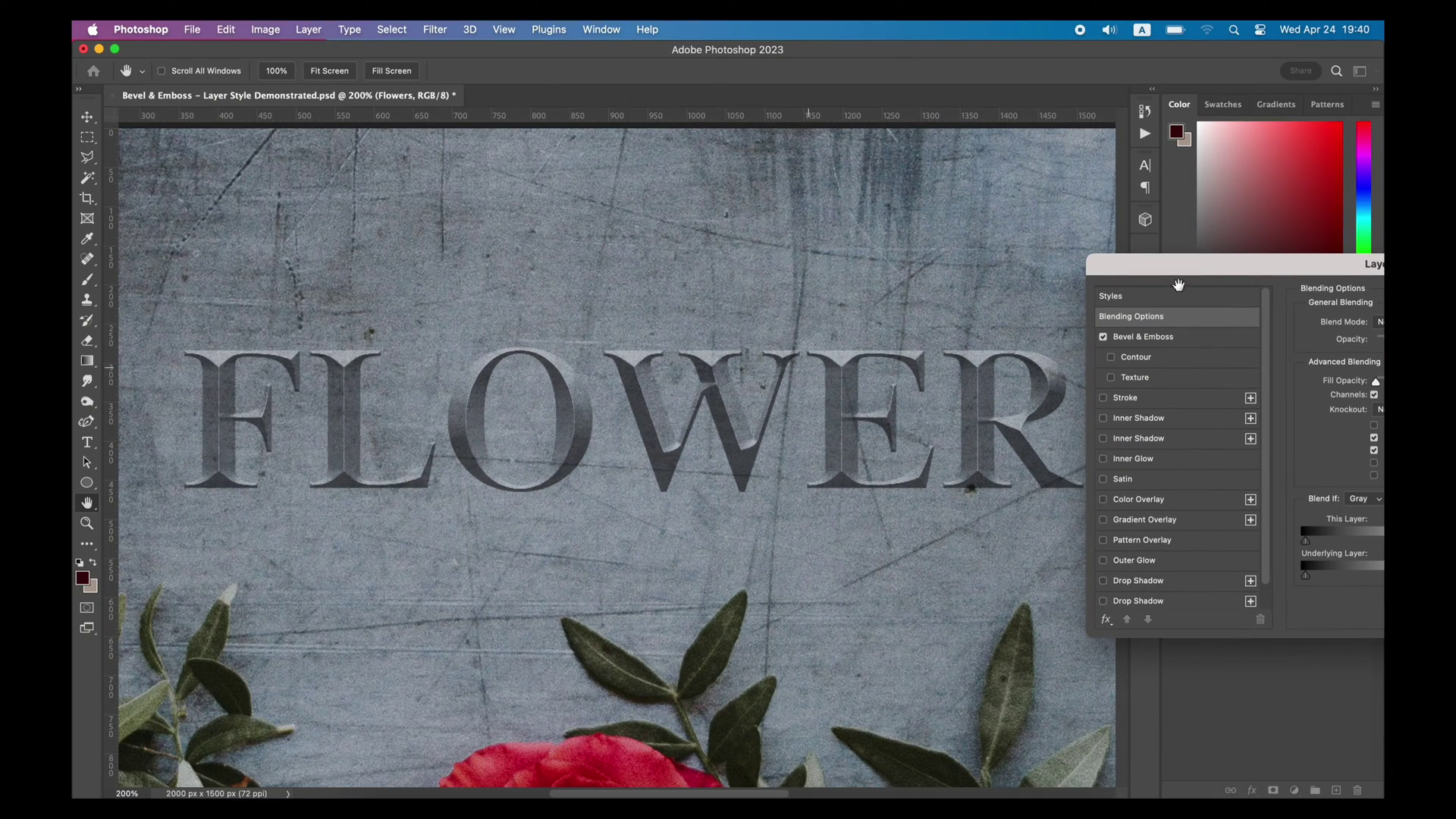
# Step: Examine the chiseled edges of the see-through lettering against the wall texture
pyautogui.moveTo(1222, 273); pyautogui.dragTo(913, 246)
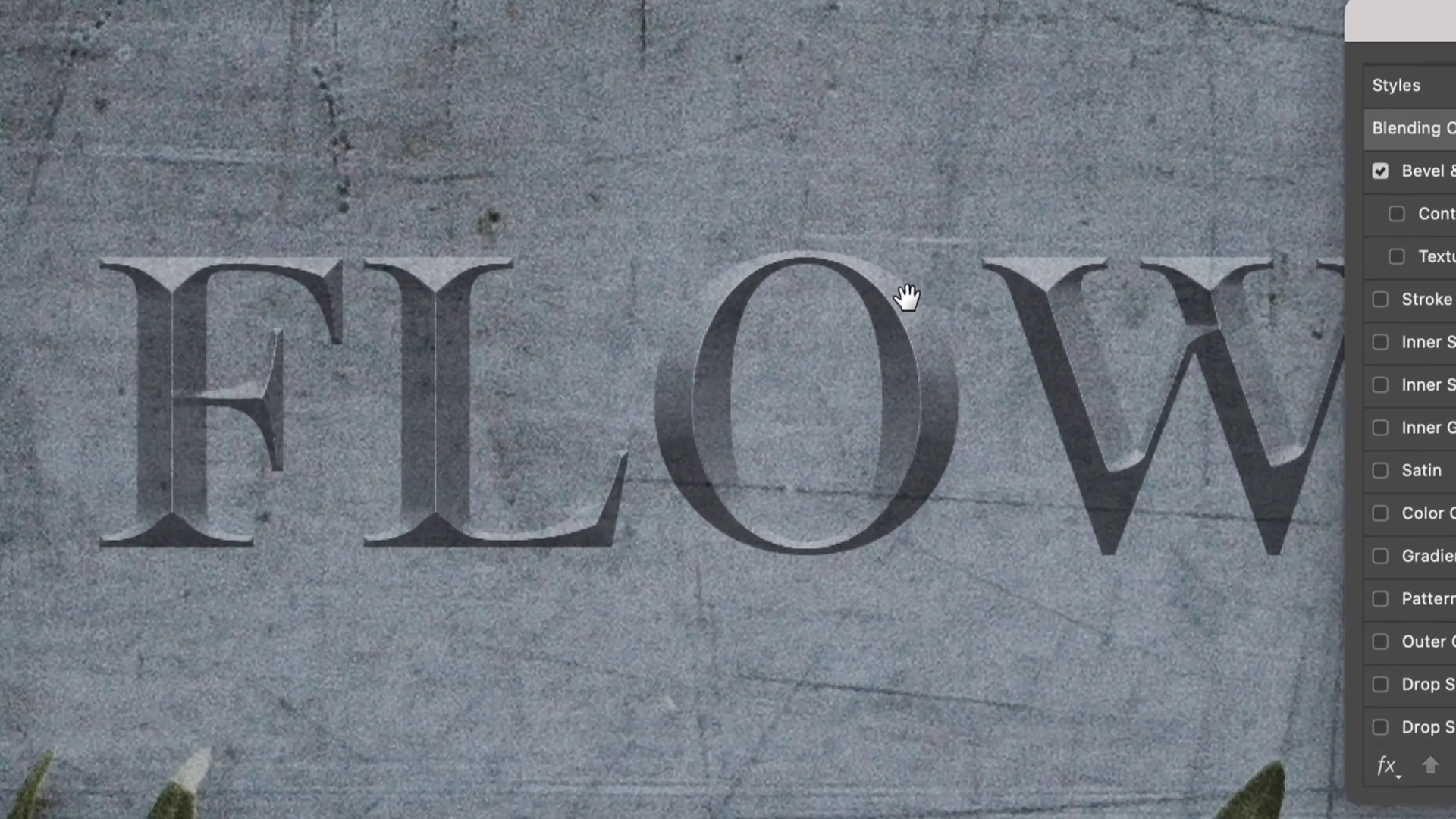
pyautogui.hscroll(3, 576, 387)
pyautogui.hscroll(5, 906, 298)
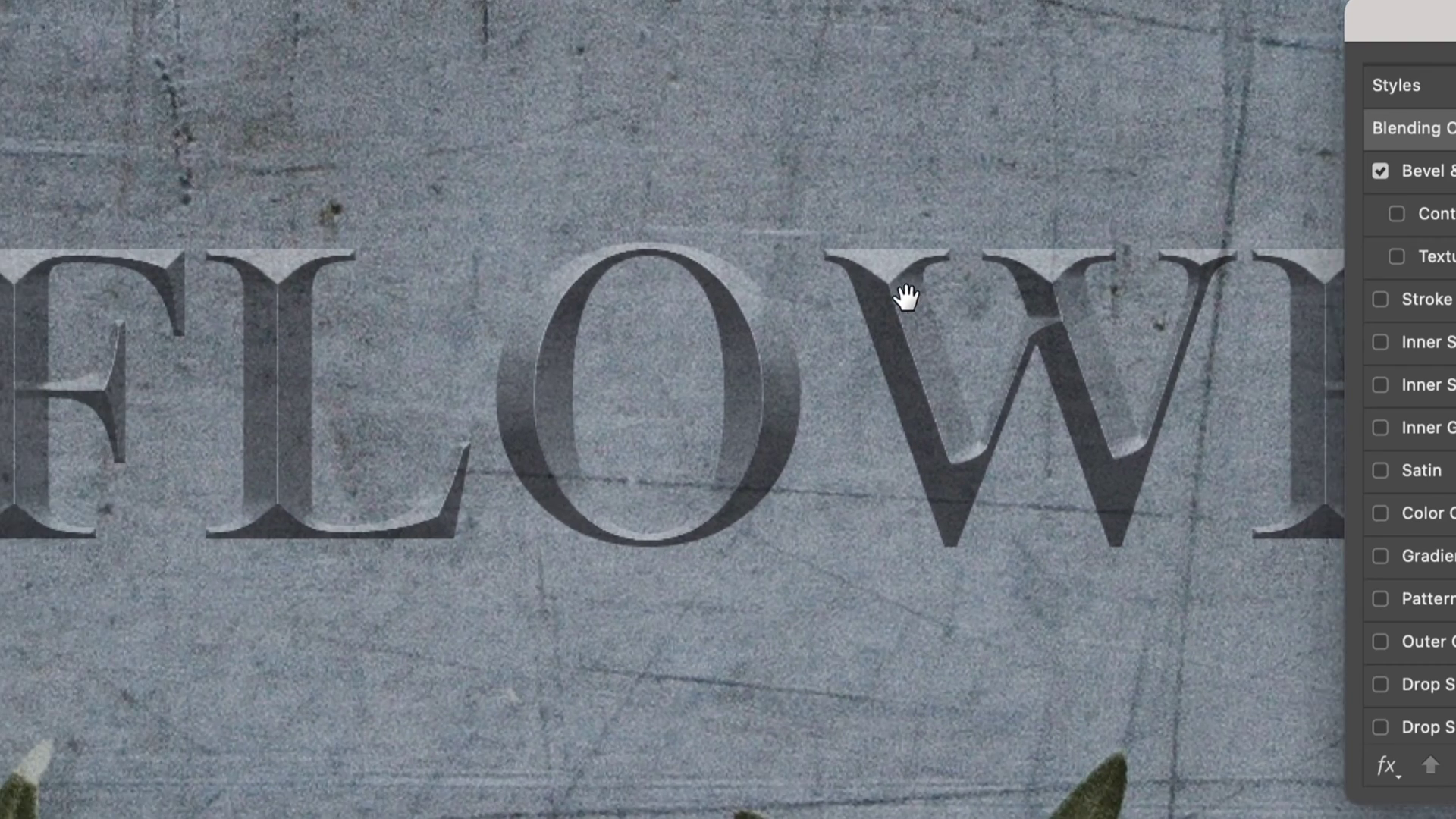
pyautogui.scroll(1, 906, 297)
pyautogui.hscroll(-3, 906, 298)
pyautogui.hscroll(-1, 568, 370)
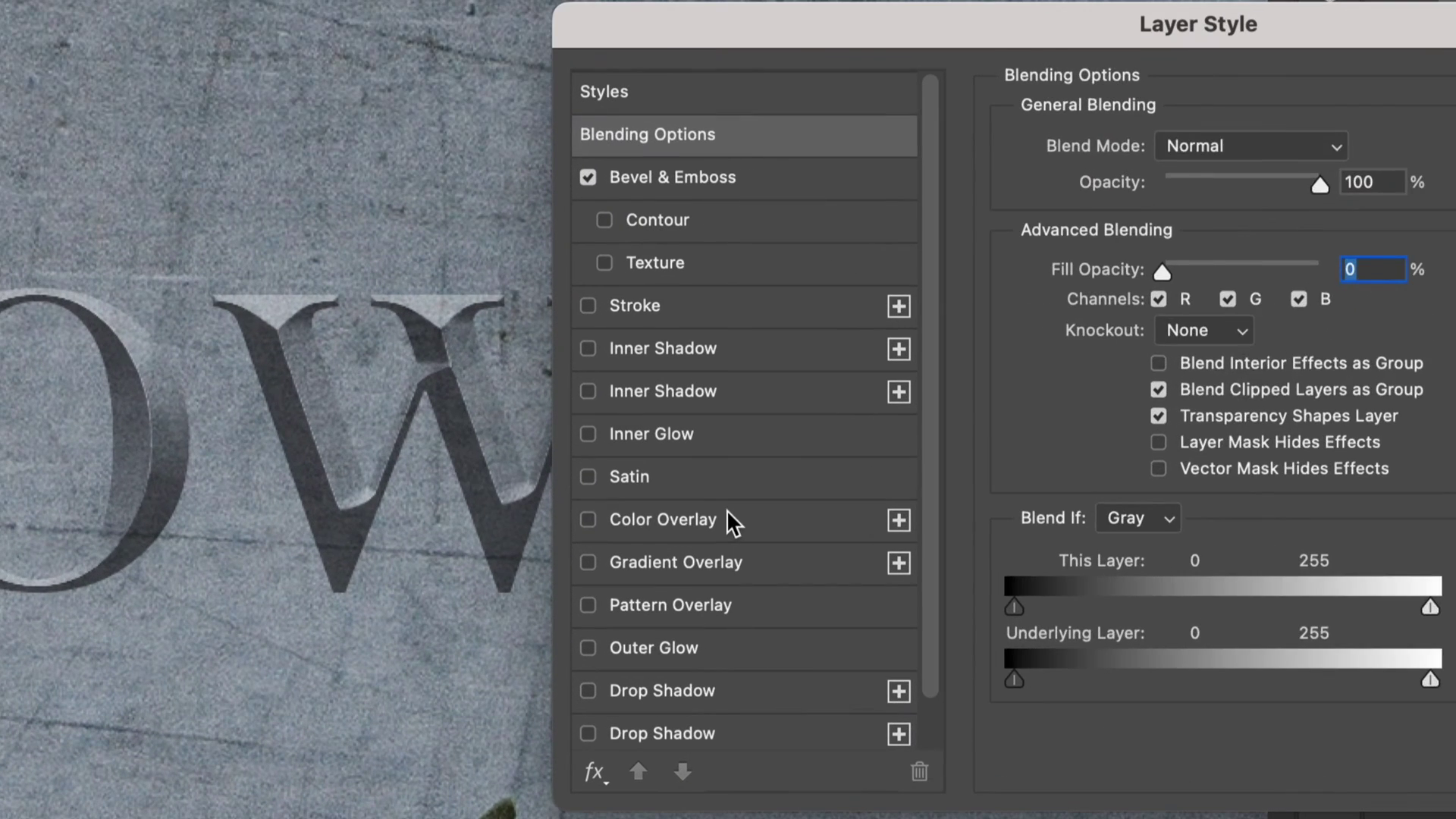
# Step: Add a black Color Burn color overlay to the Flowers layer at 21% opacity
pyautogui.click(860, 472)
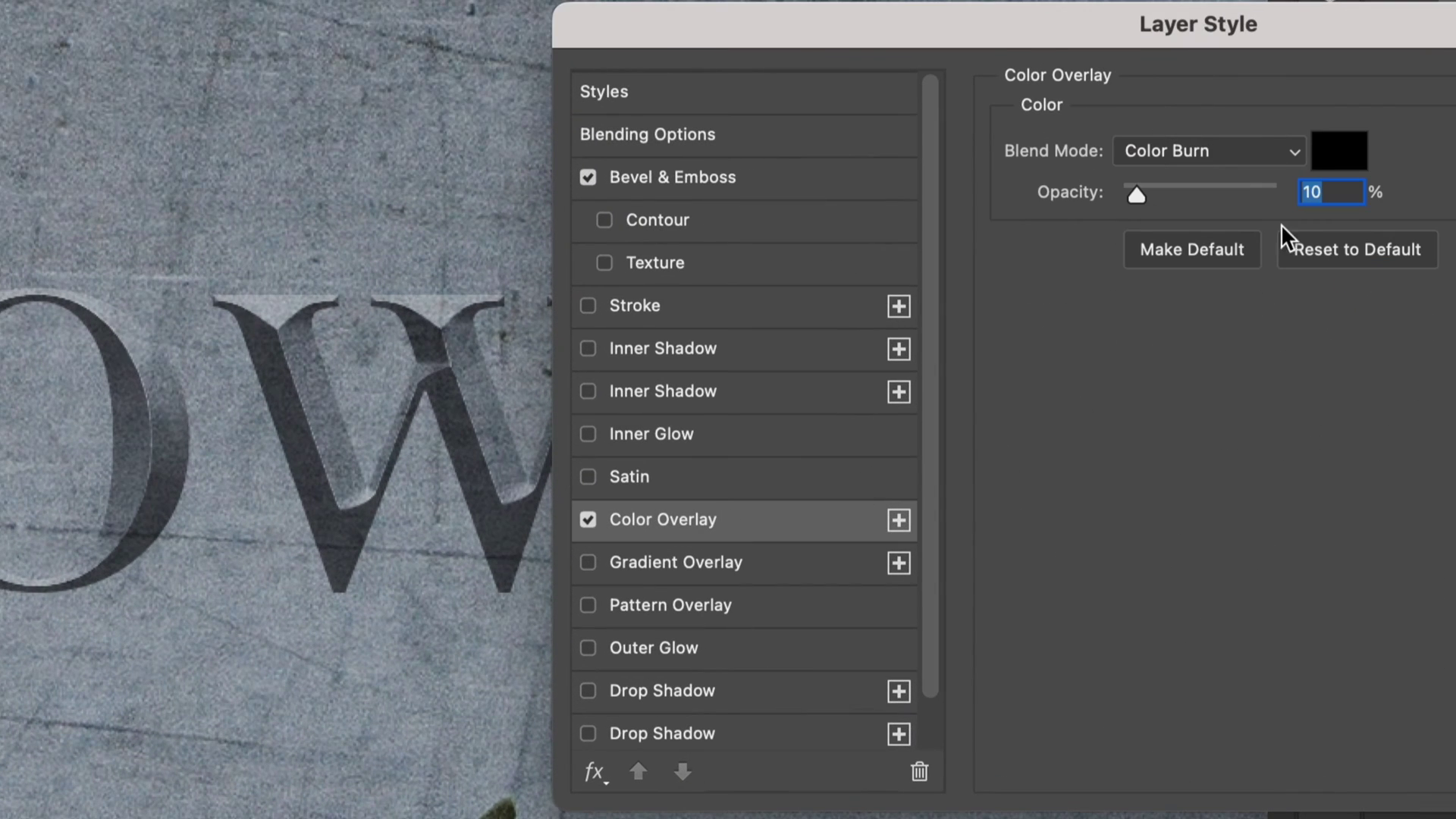
pyautogui.moveTo(1246, 199); pyautogui.dragTo(1152, 197)
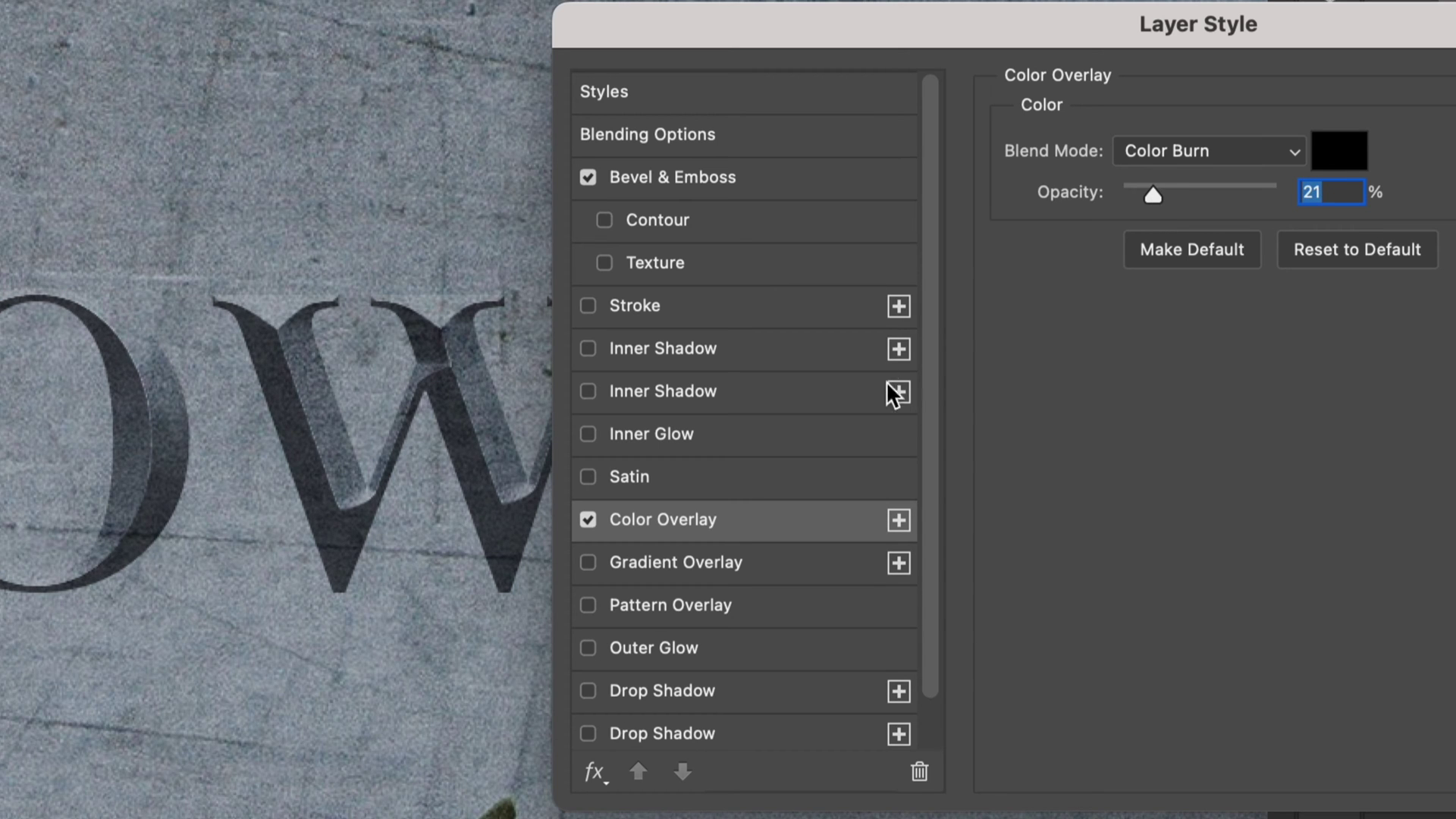
# Step: Enable a Multiply drop shadow on the lettering and delete the spare drop shadow entries
pyautogui.scroll(-1, 790, 540)
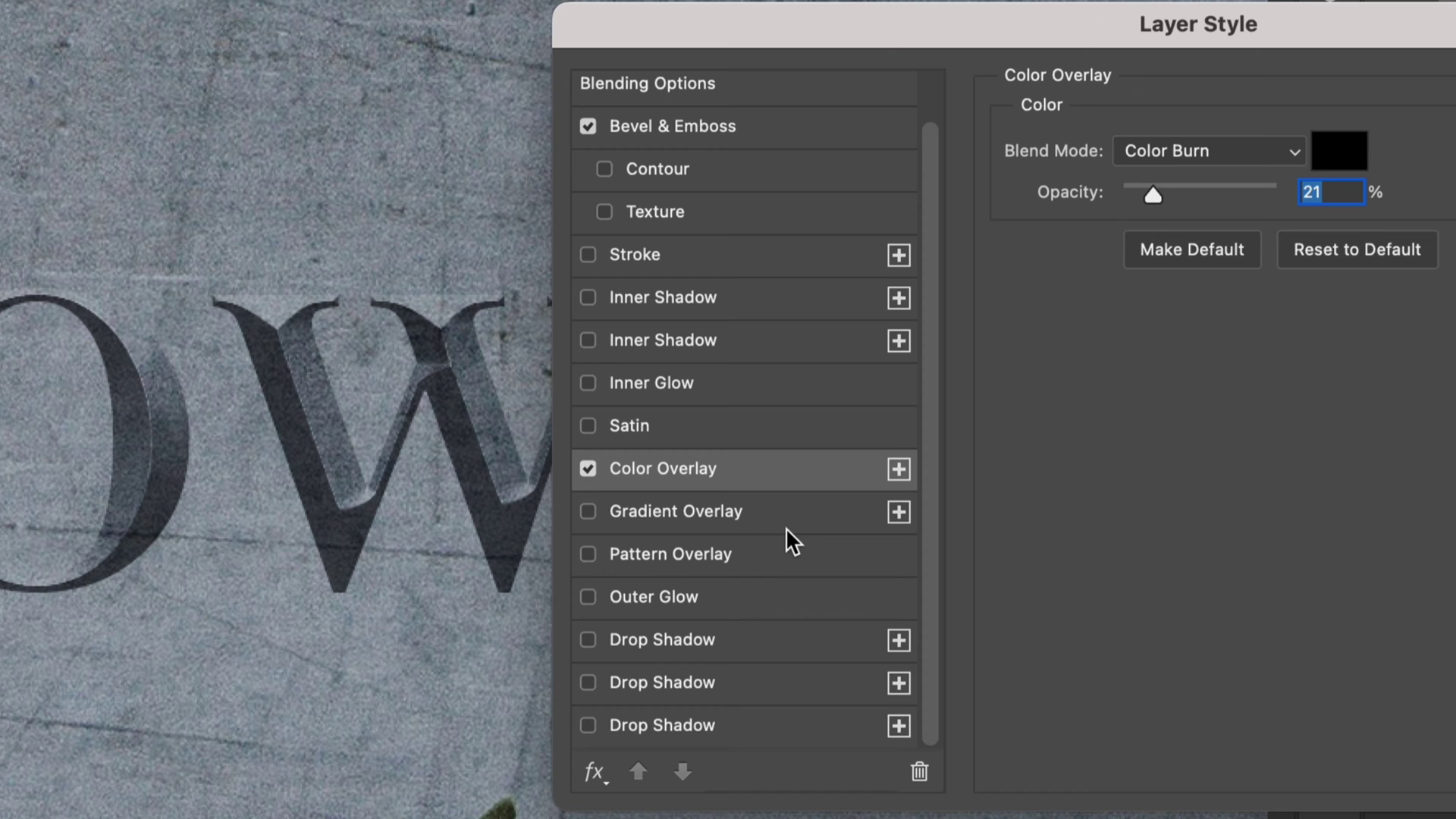
pyautogui.click(594, 638)
pyautogui.click(701, 650)
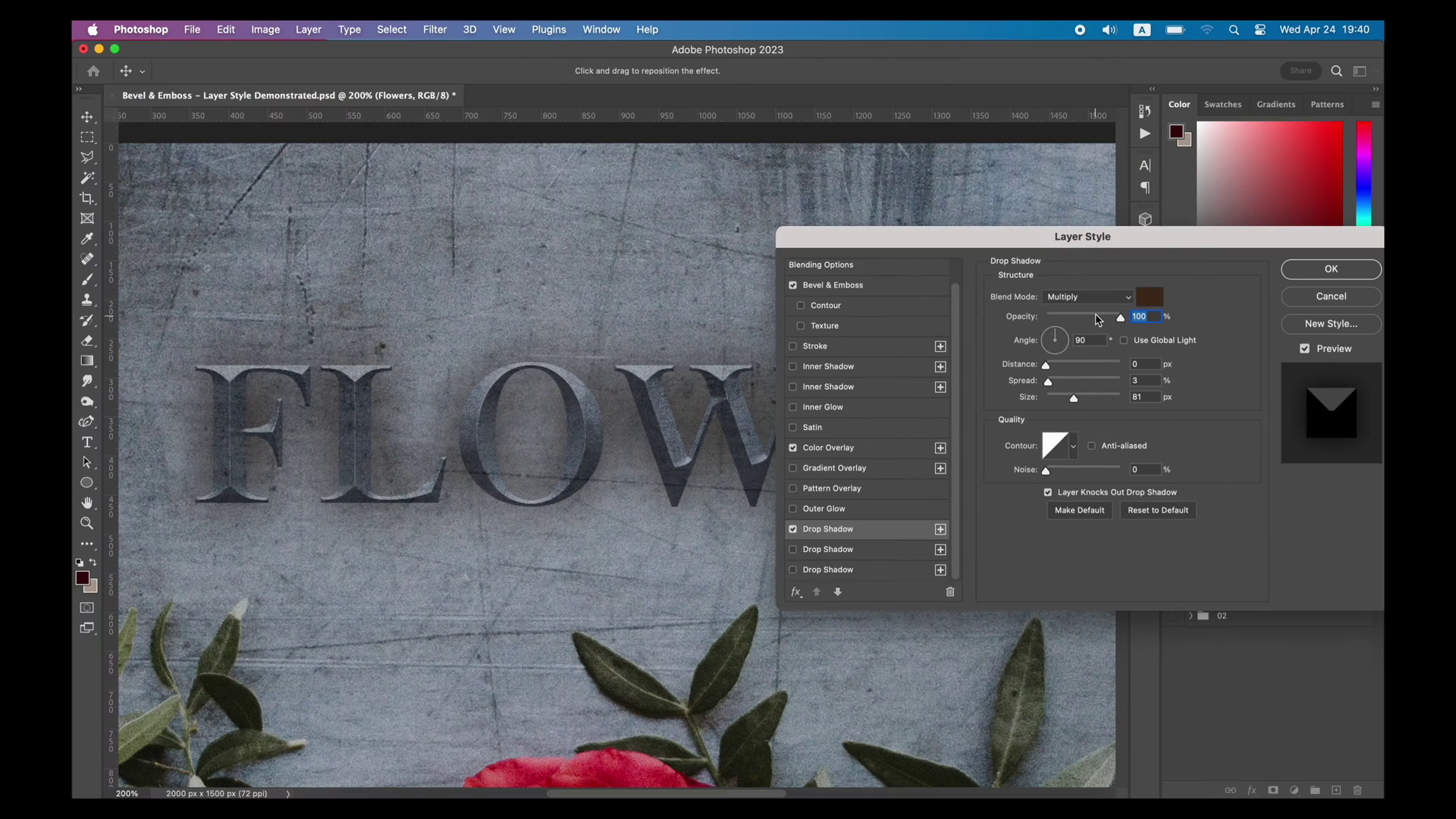
pyautogui.click(1339, 151)
pyautogui.click(890, 152)
pyautogui.click(1134, 547)
pyautogui.click(834, 569)
pyautogui.click(950, 592)
pyautogui.click(950, 592)
# Step: Reduce the size and opacity of the lettering's first drop shadow
pyautogui.click(793, 553)
pyautogui.click(793, 554)
pyautogui.moveTo(1073, 398); pyautogui.dragTo(1056, 367)
pyautogui.moveTo(1120, 319); pyautogui.dragTo(1091, 318)
# Step: Add a second drop shadow to the lettering and adjust its size
pyautogui.click(940, 555)
pyautogui.click(900, 573)
pyautogui.moveTo(1055, 399); pyautogui.dragTo(1080, 370)
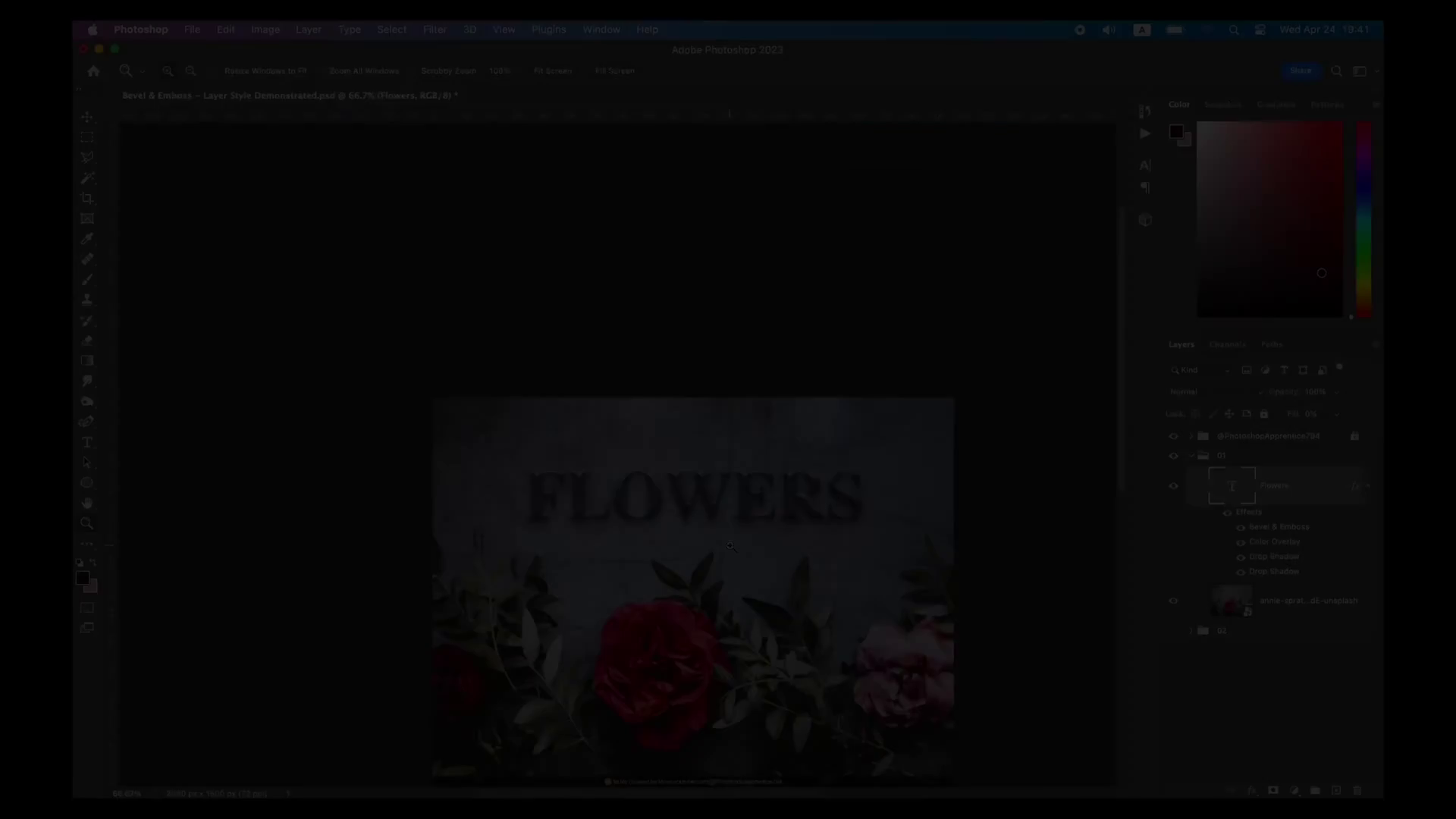
# Step: Examine the bevels and drop shadows of the FLOWERS lettering, both close up and in the full image
pyautogui.scroll(-5, 729, 546)
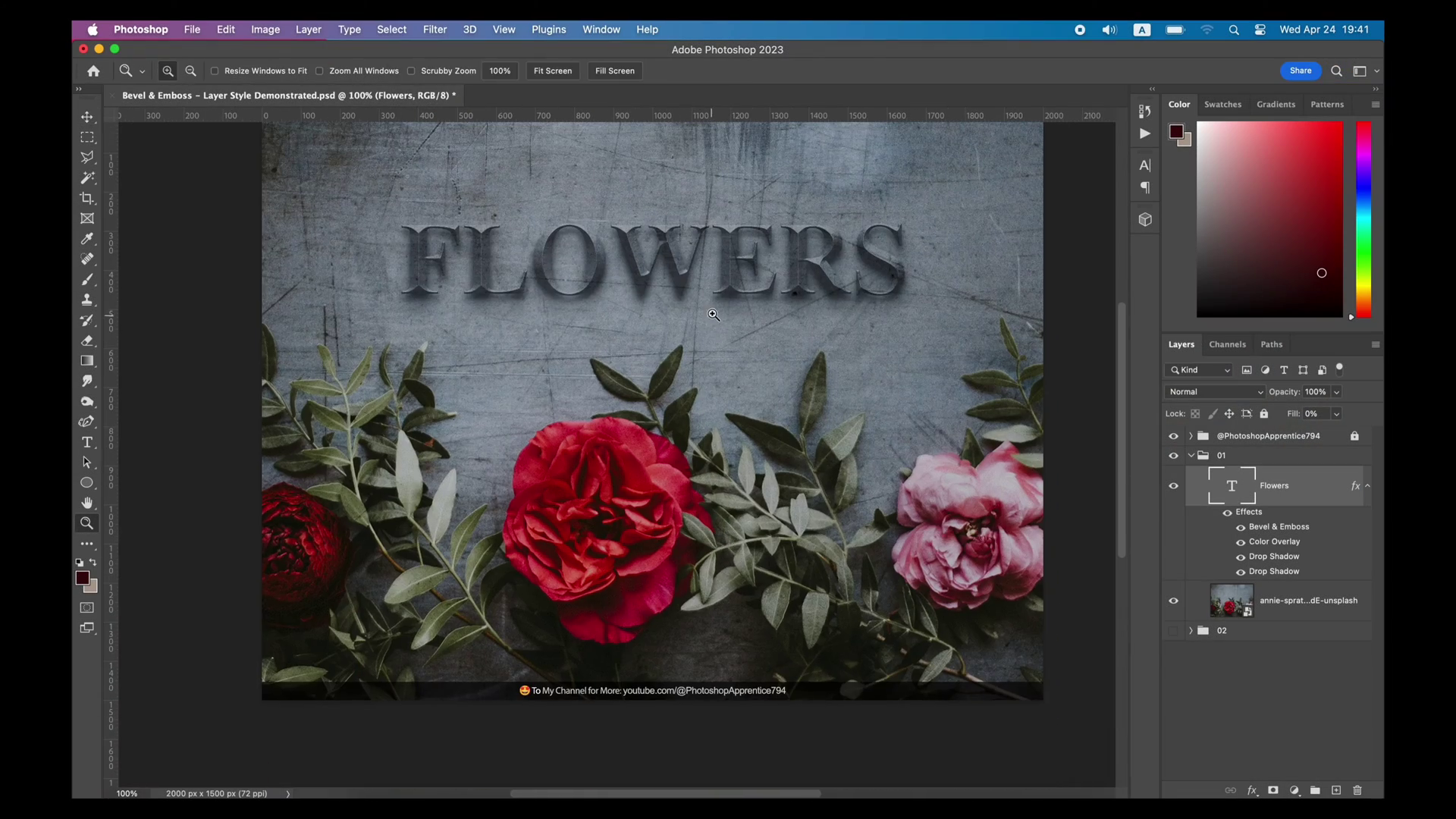
pyautogui.scroll(2, 713, 313)
pyautogui.press('v')
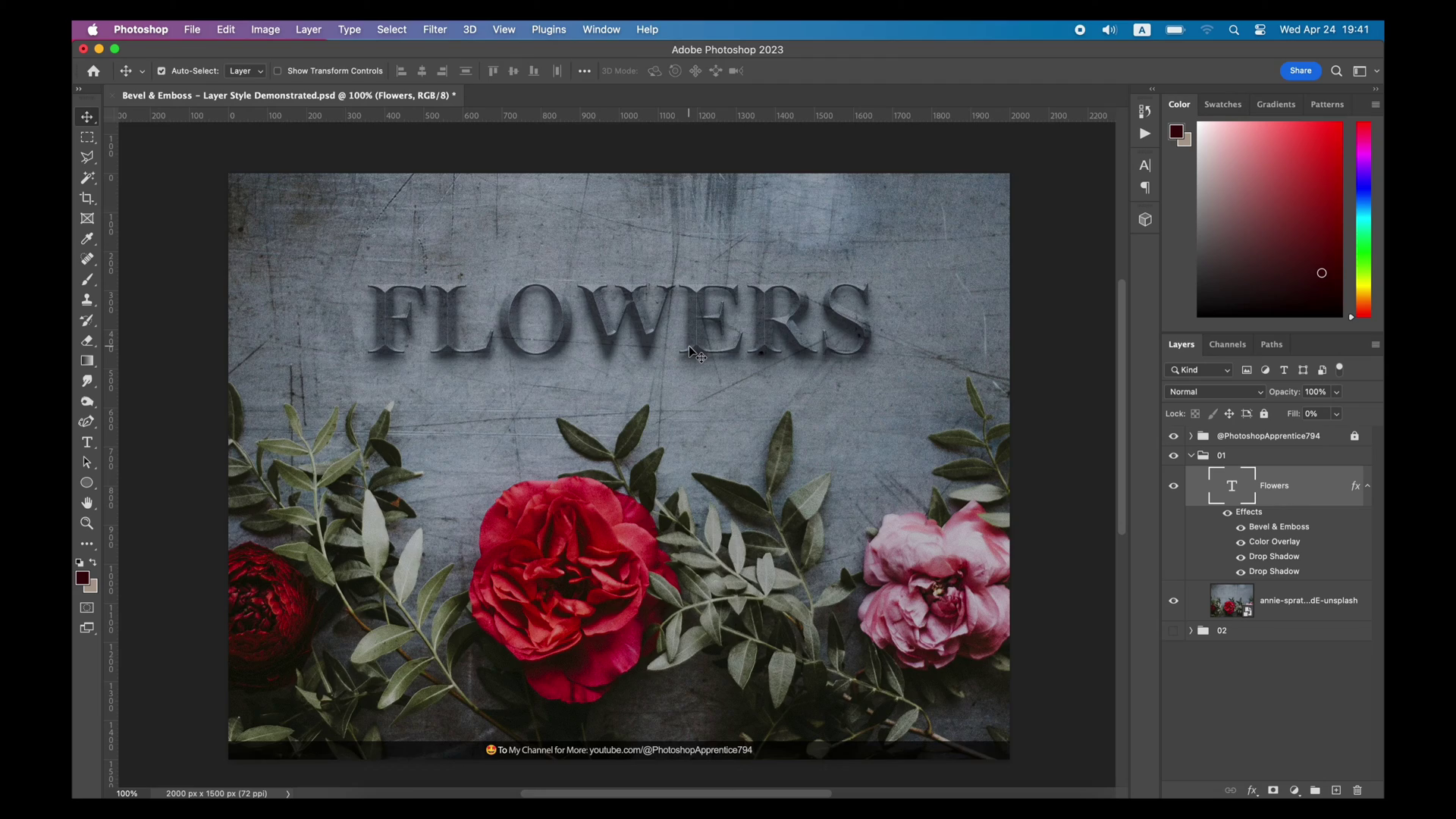
pyautogui.press('z')
pyautogui.click(686, 353)
pyautogui.click(667, 246)
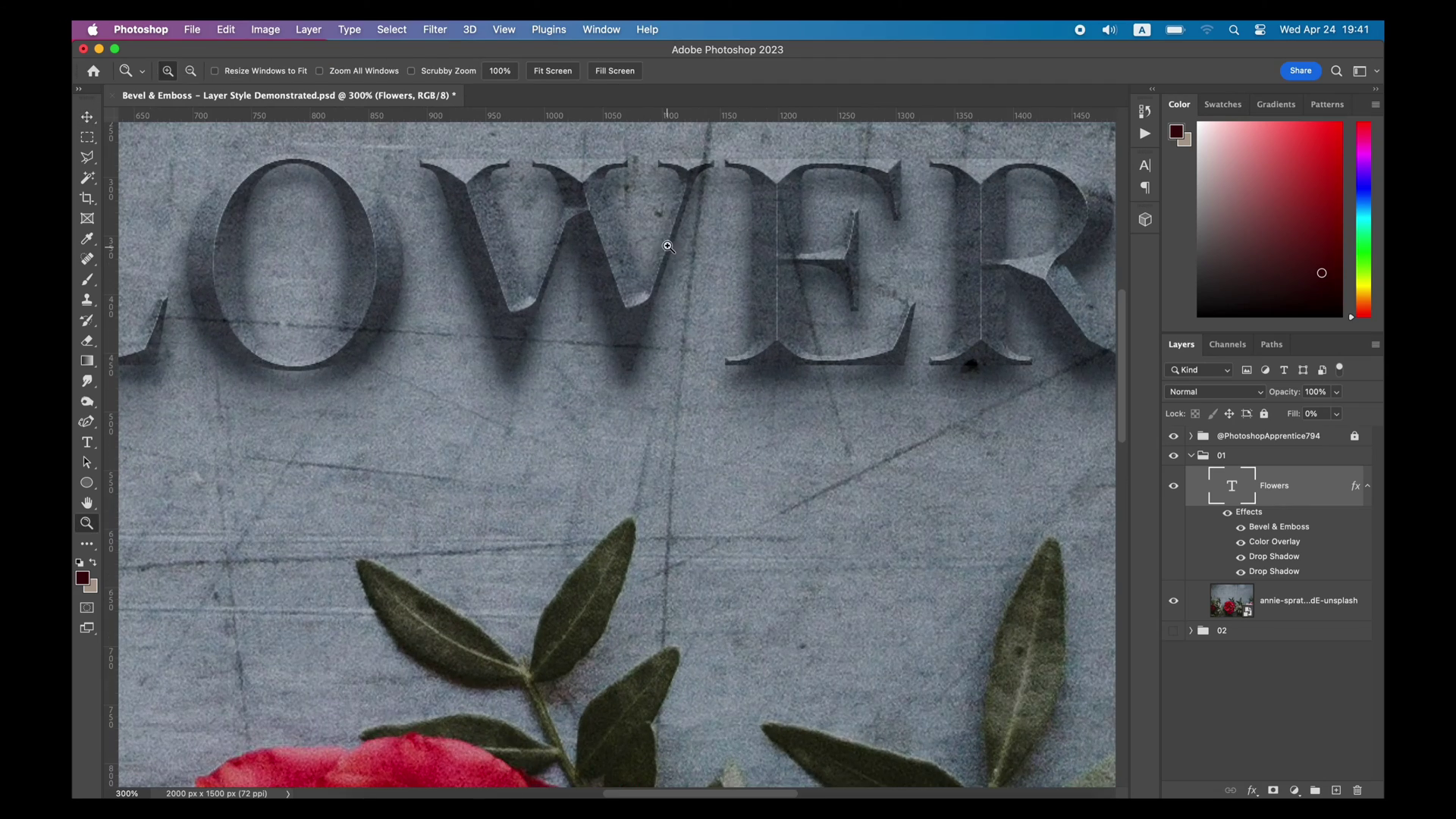
pyautogui.keyDown('alt'); pyautogui.click(683, 355); pyautogui.keyUp('alt')
pyautogui.keyDown('alt'); pyautogui.click(683, 354); pyautogui.keyUp('alt')
pyautogui.press('v')
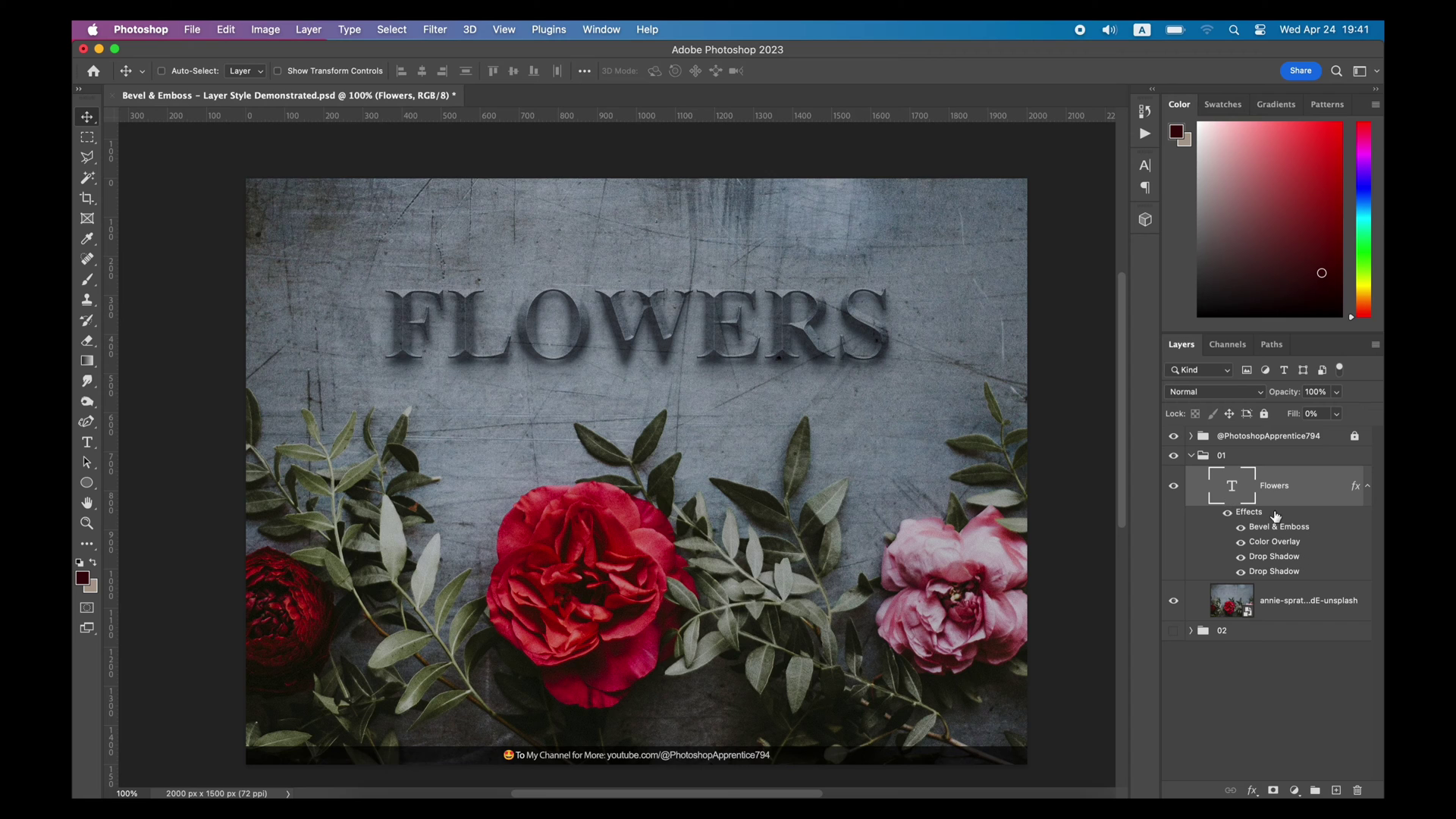
pyautogui.press('z')
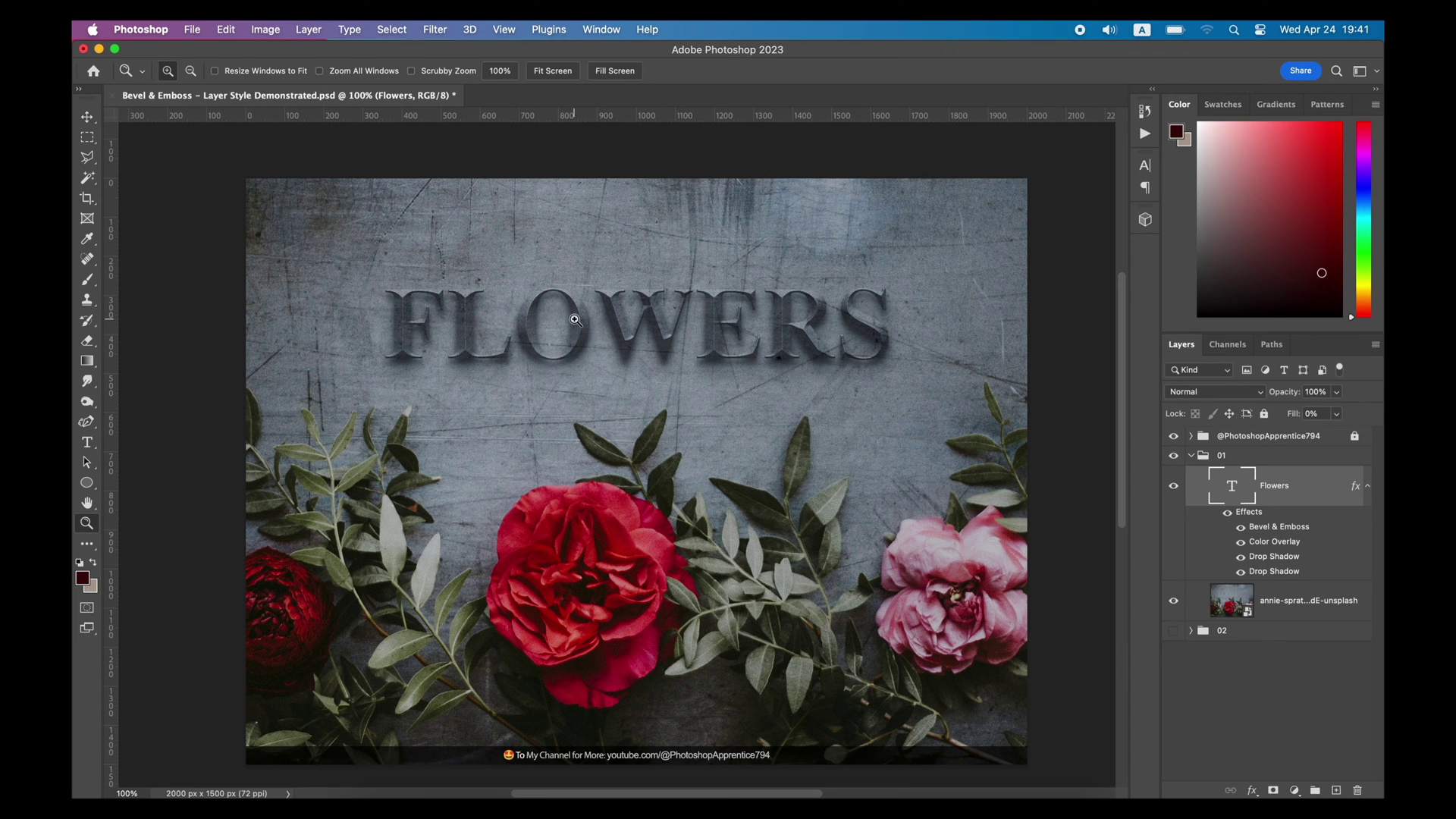
pyautogui.click(579, 326)
pyautogui.click(578, 326)
pyautogui.click(598, 338)
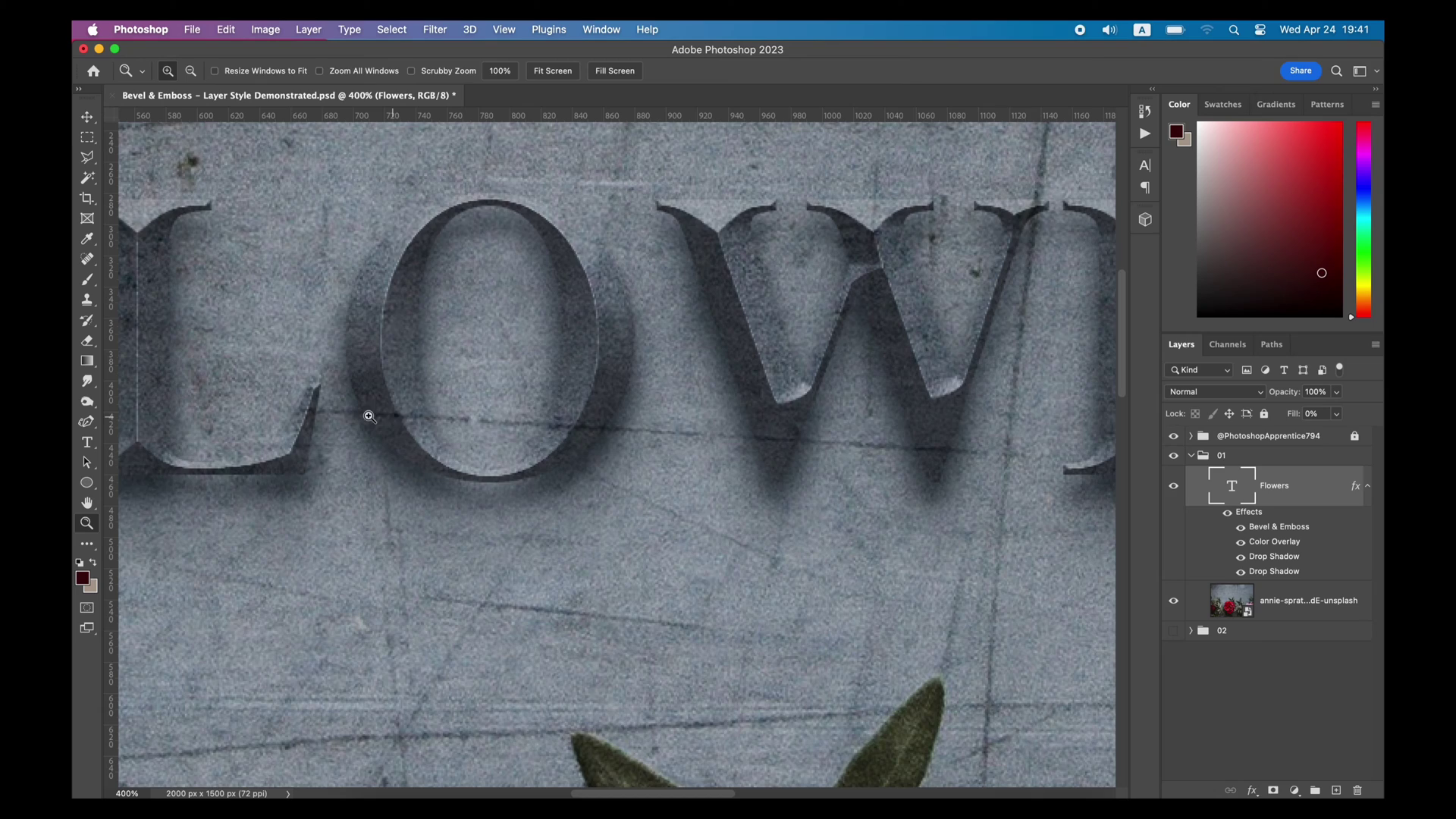
pyautogui.scroll(-10, 816, 410)
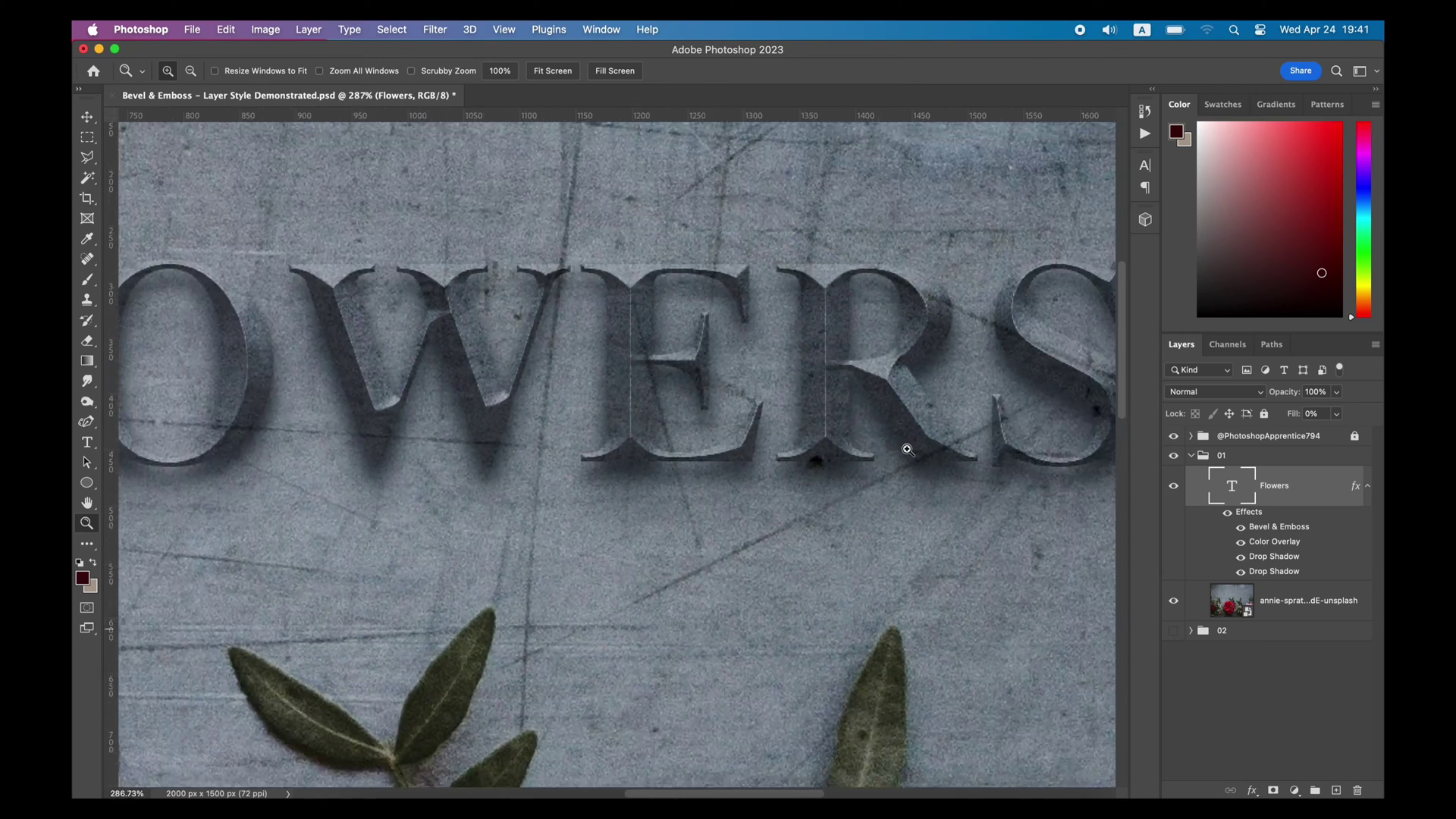
pyautogui.scroll(-1, 677, 375)
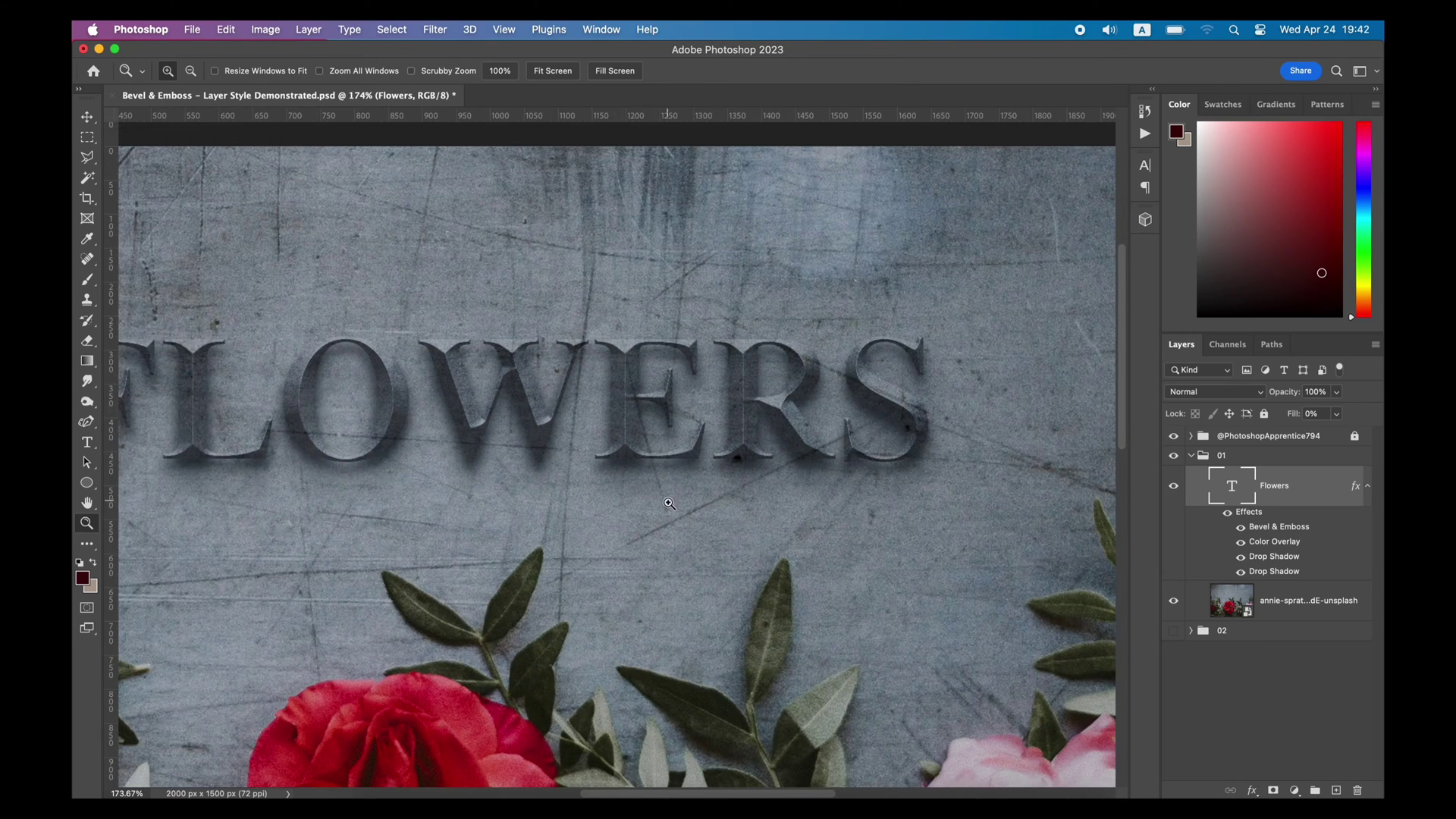
pyautogui.moveTo(612, 485); pyautogui.dragTo(827, 401)
pyautogui.keyDown('alt'); pyautogui.click(724, 459); pyautogui.keyUp('alt')
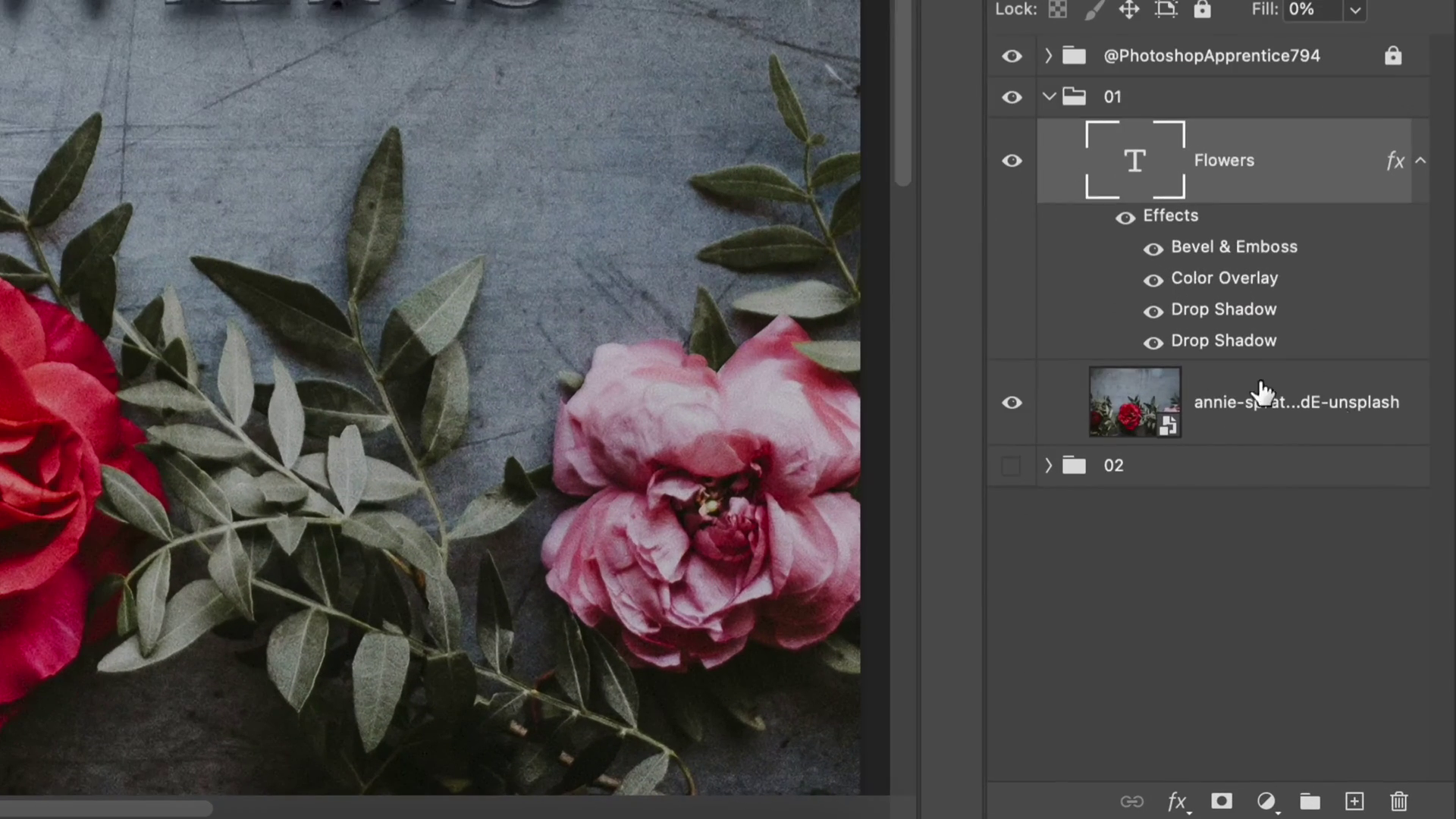
# Step: Duplicate the wall photo layer and mask the copy with a selection of the FLOWERS letters
pyautogui.click(1341, 413)
pyautogui.moveTo(1341, 442); pyautogui.dragTo(1354, 802)
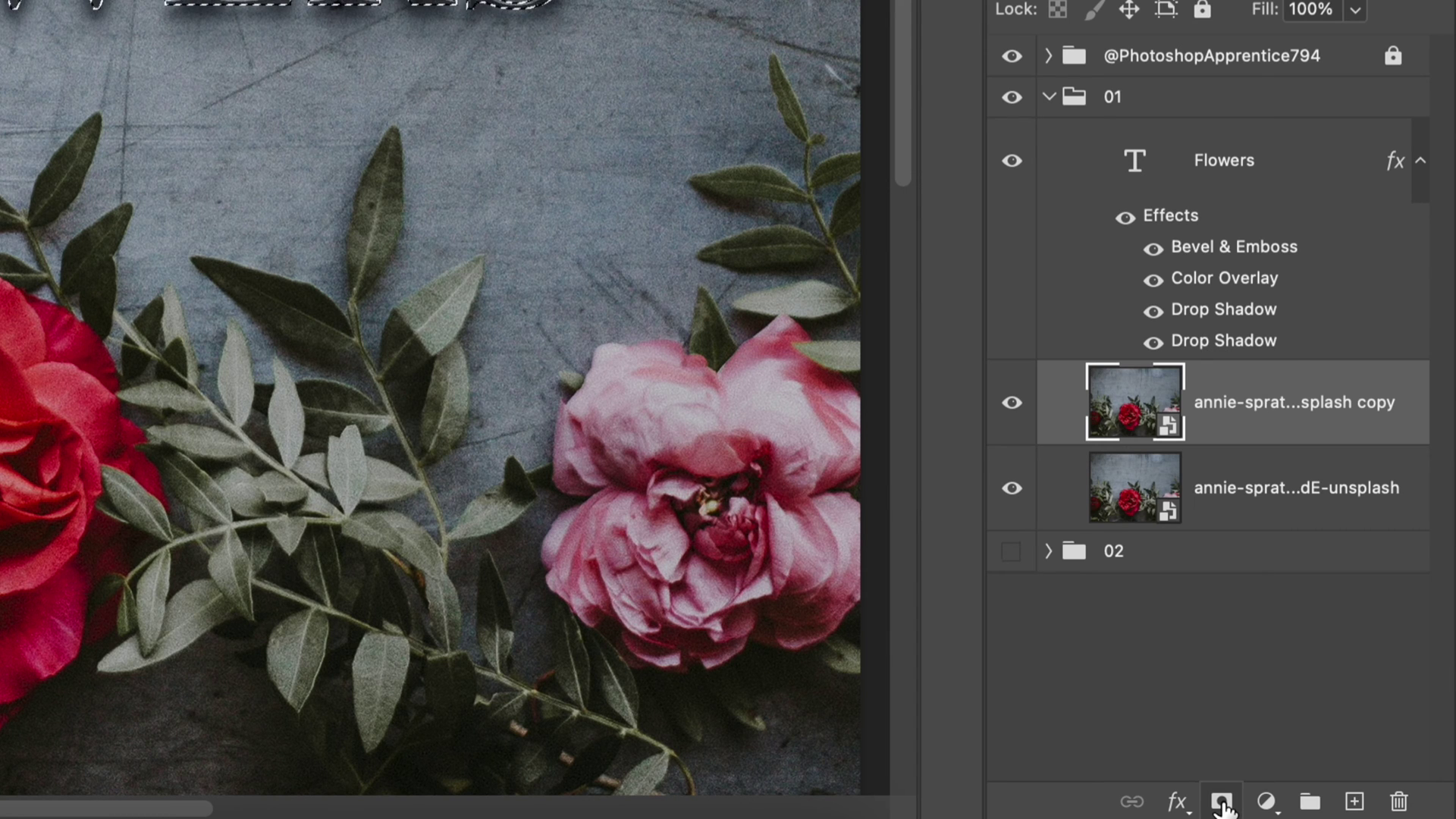
pyautogui.click(1221, 801)
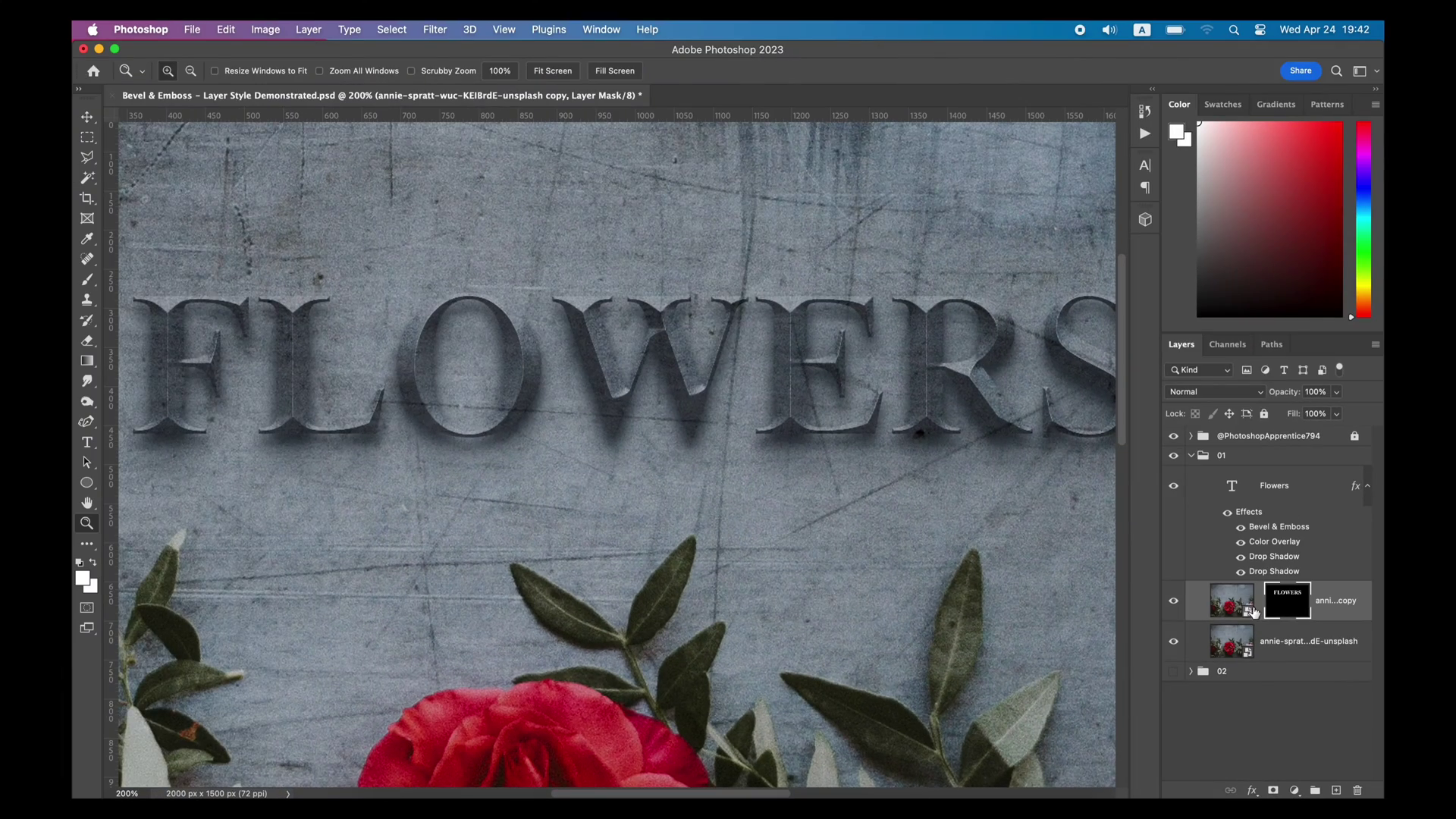
# Step: Unlink the photo copy from its mask and shift its texture inside the lettering
pyautogui.click(1243, 607)
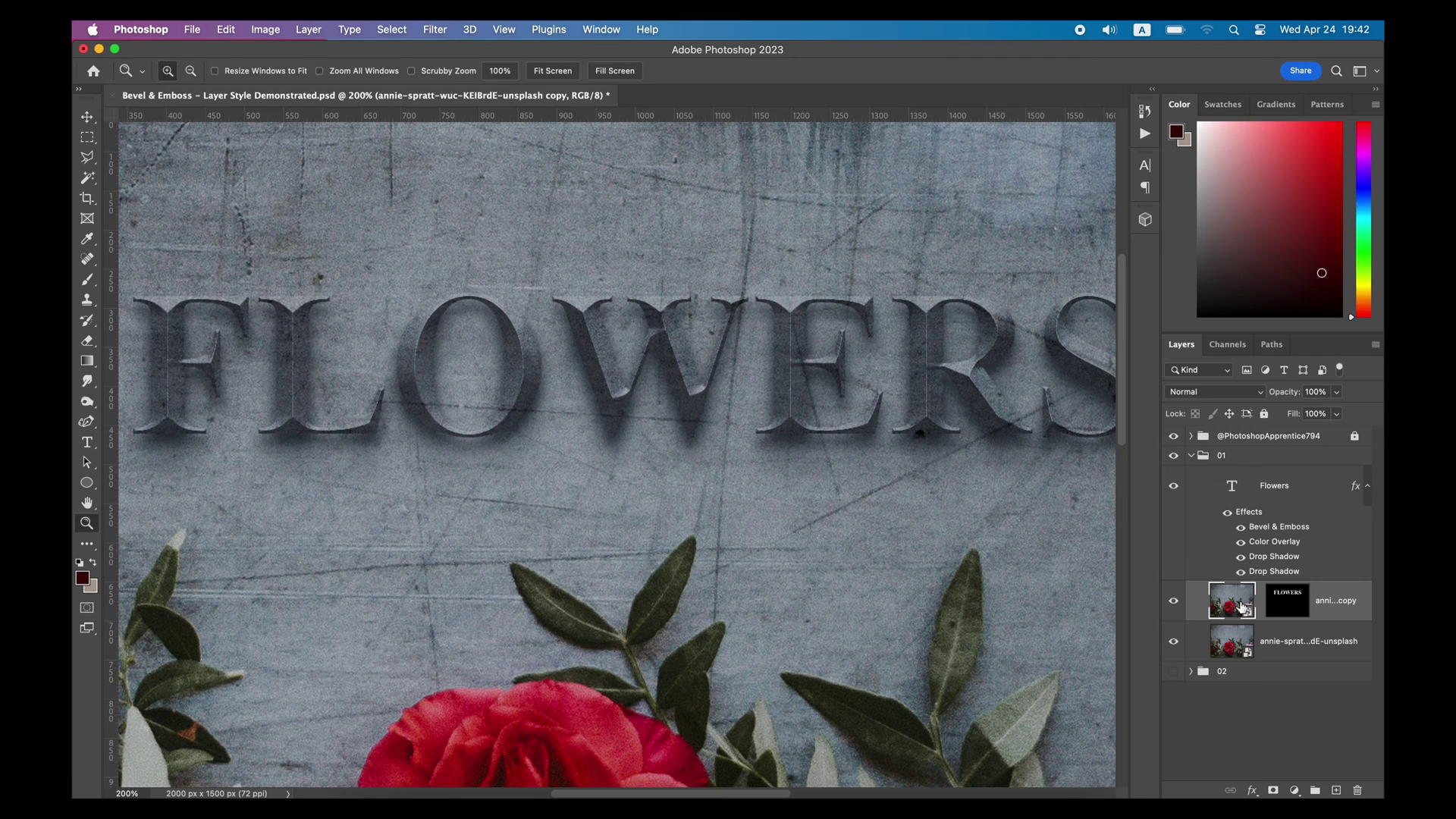
pyautogui.press('v')
pyautogui.scroll(-4, 806, 347)
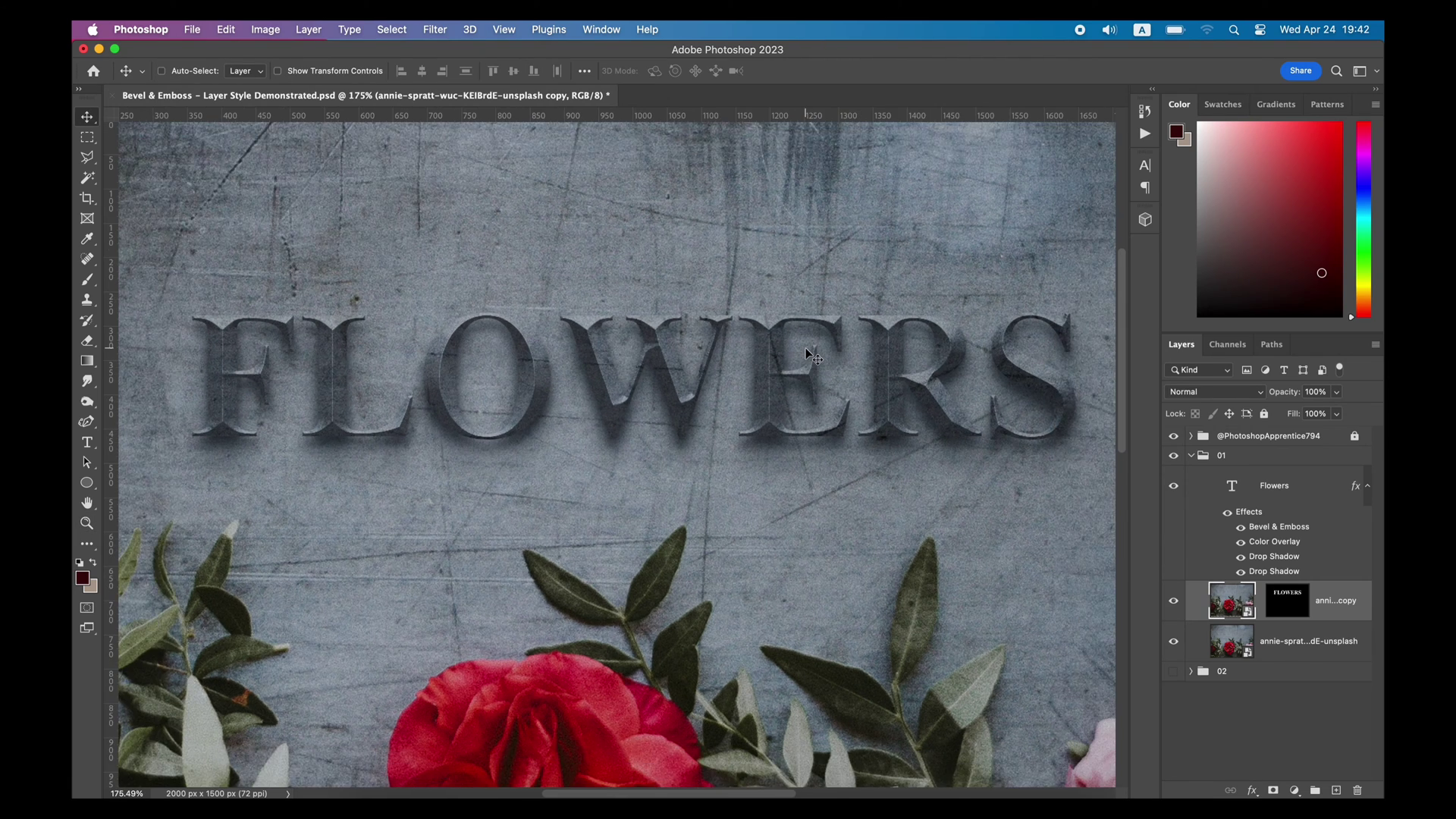
pyautogui.moveTo(667, 446); pyautogui.dragTo(748, 576)
pyautogui.press('z')
pyautogui.scroll(-3, 748, 575)
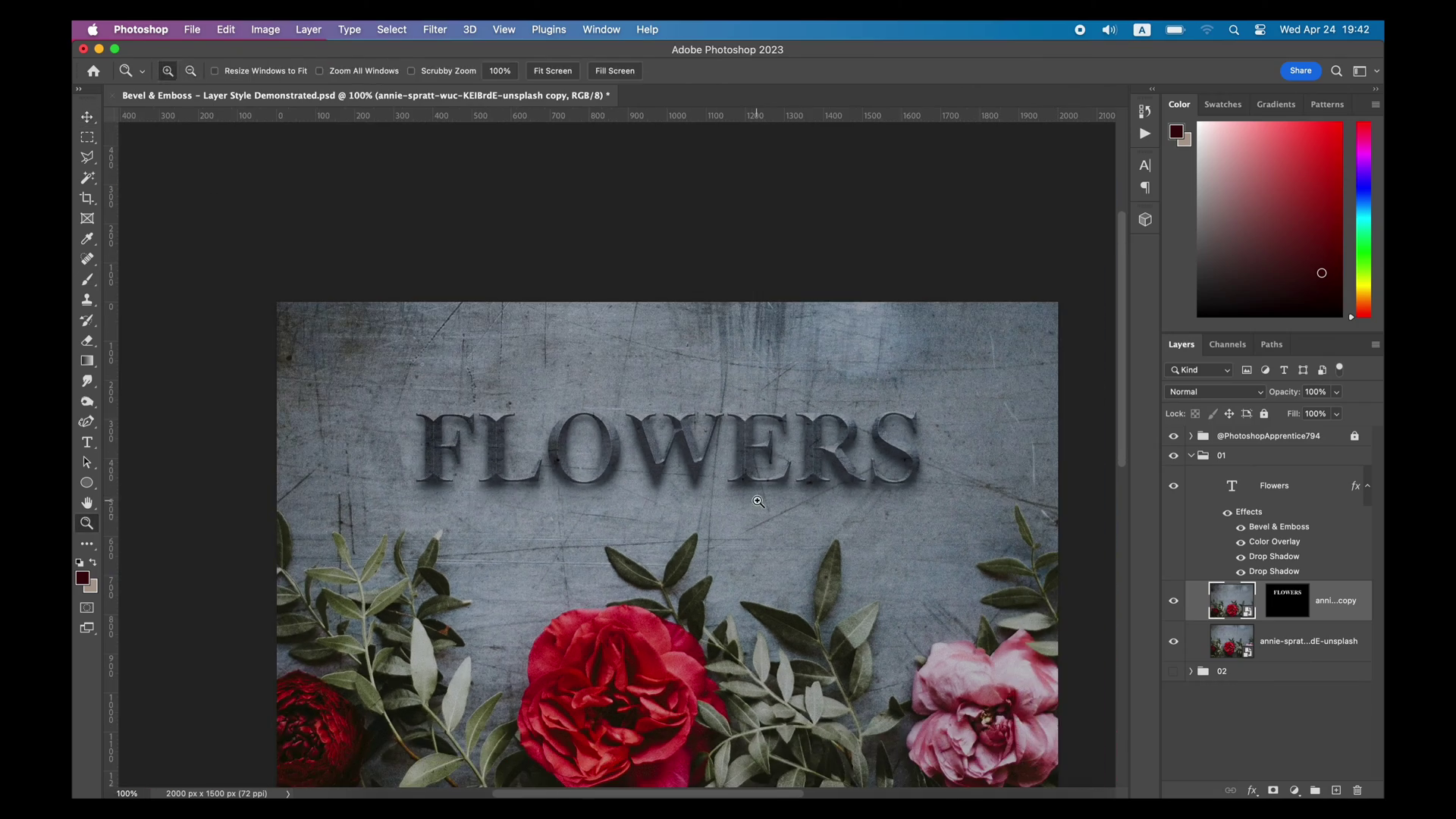
pyautogui.press('v')
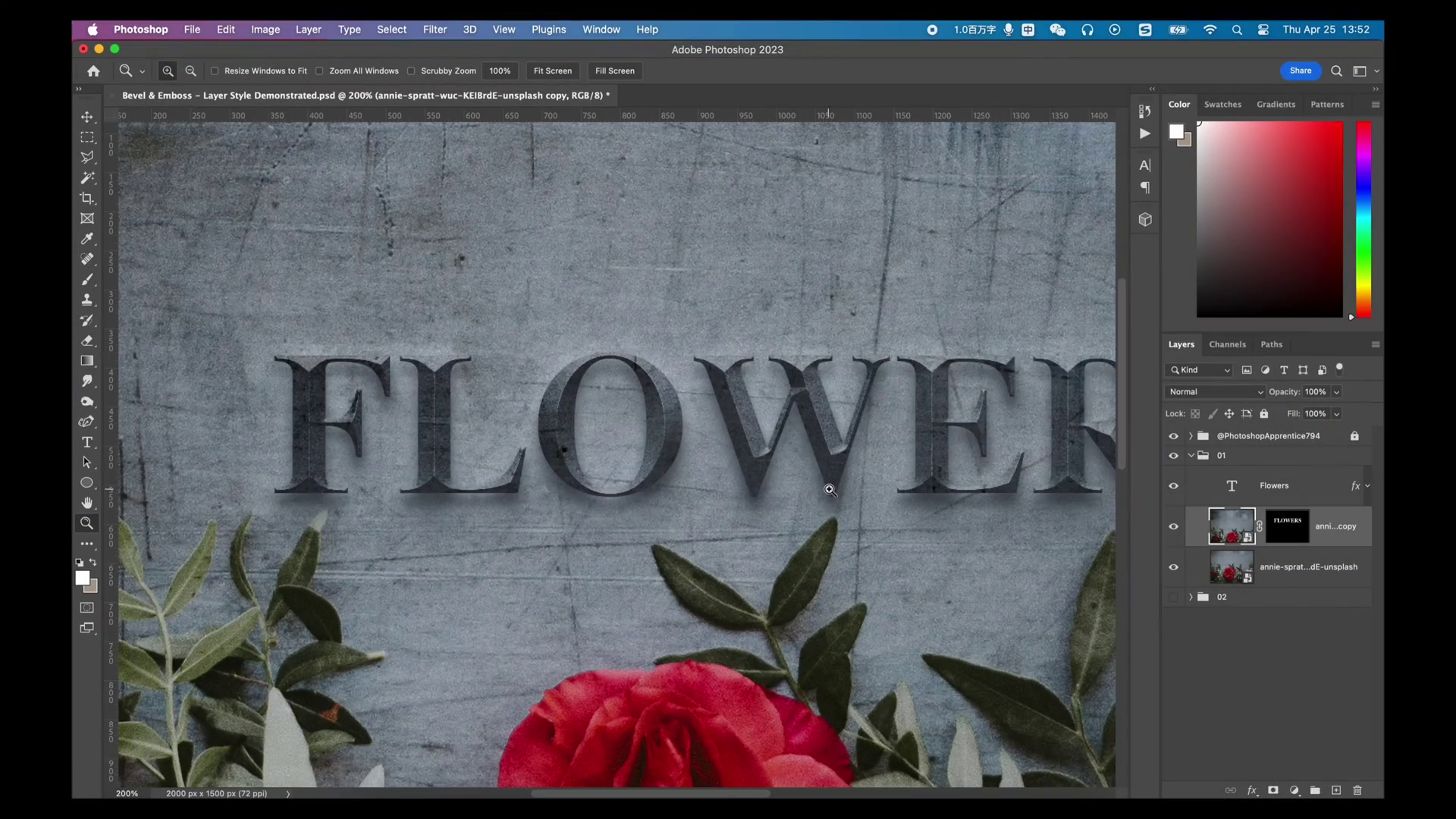
# Step: Compare the lettering with the Flowers layer hidden and shown, and duplicate that layer
pyautogui.click(1174, 488)
pyautogui.click(1174, 488)
pyautogui.click(1173, 487)
pyautogui.click(1173, 487)
pyautogui.moveTo(1346, 489); pyautogui.dragTo(1337, 792)
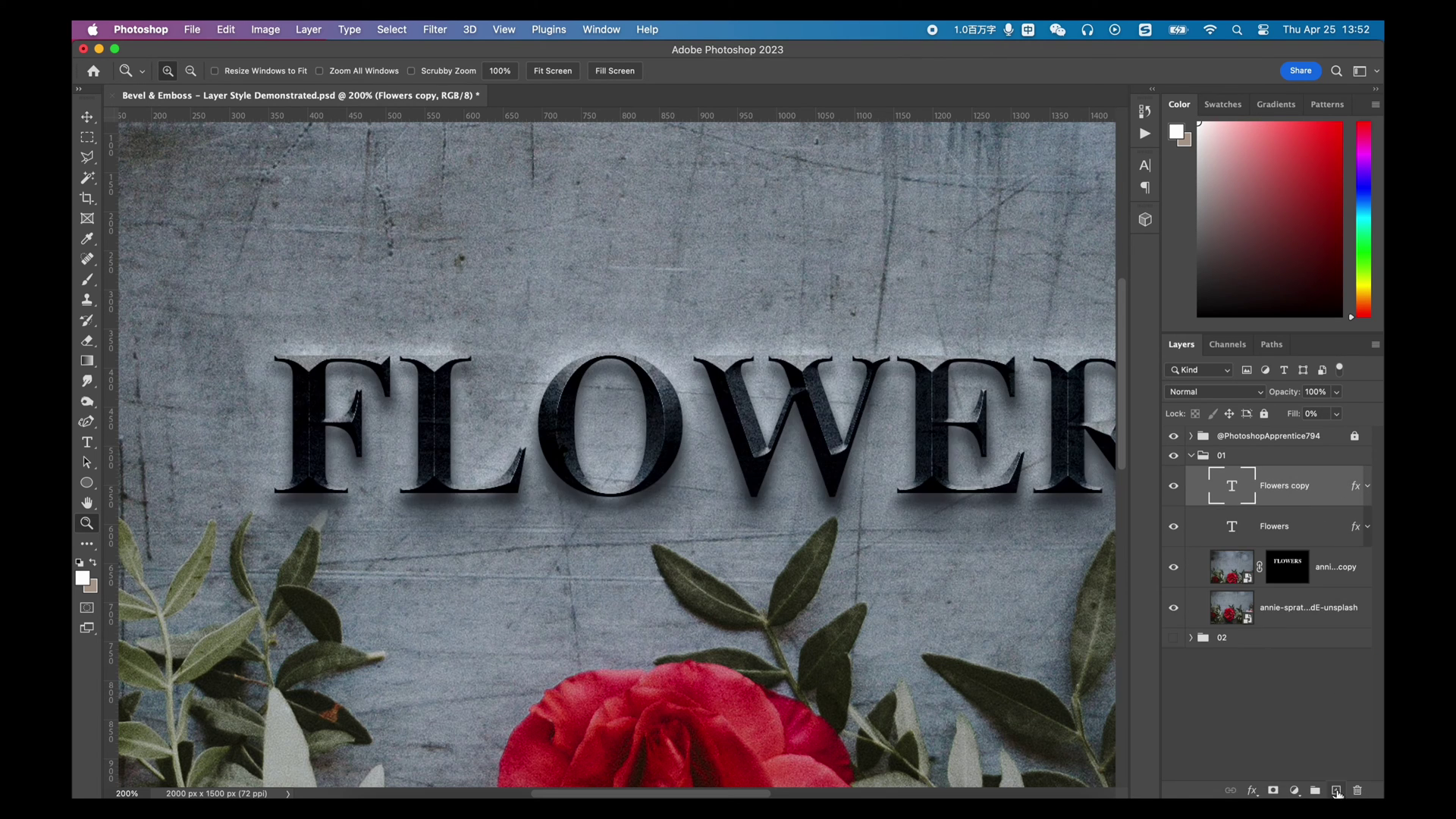
# Step: Turn off the drop shadows, Color Overlay and Bevel & Emboss on the Flowers copy layer
pyautogui.doubleClick(1196, 494)
pyautogui.click(706, 603)
pyautogui.click(705, 623)
pyautogui.click(705, 644)
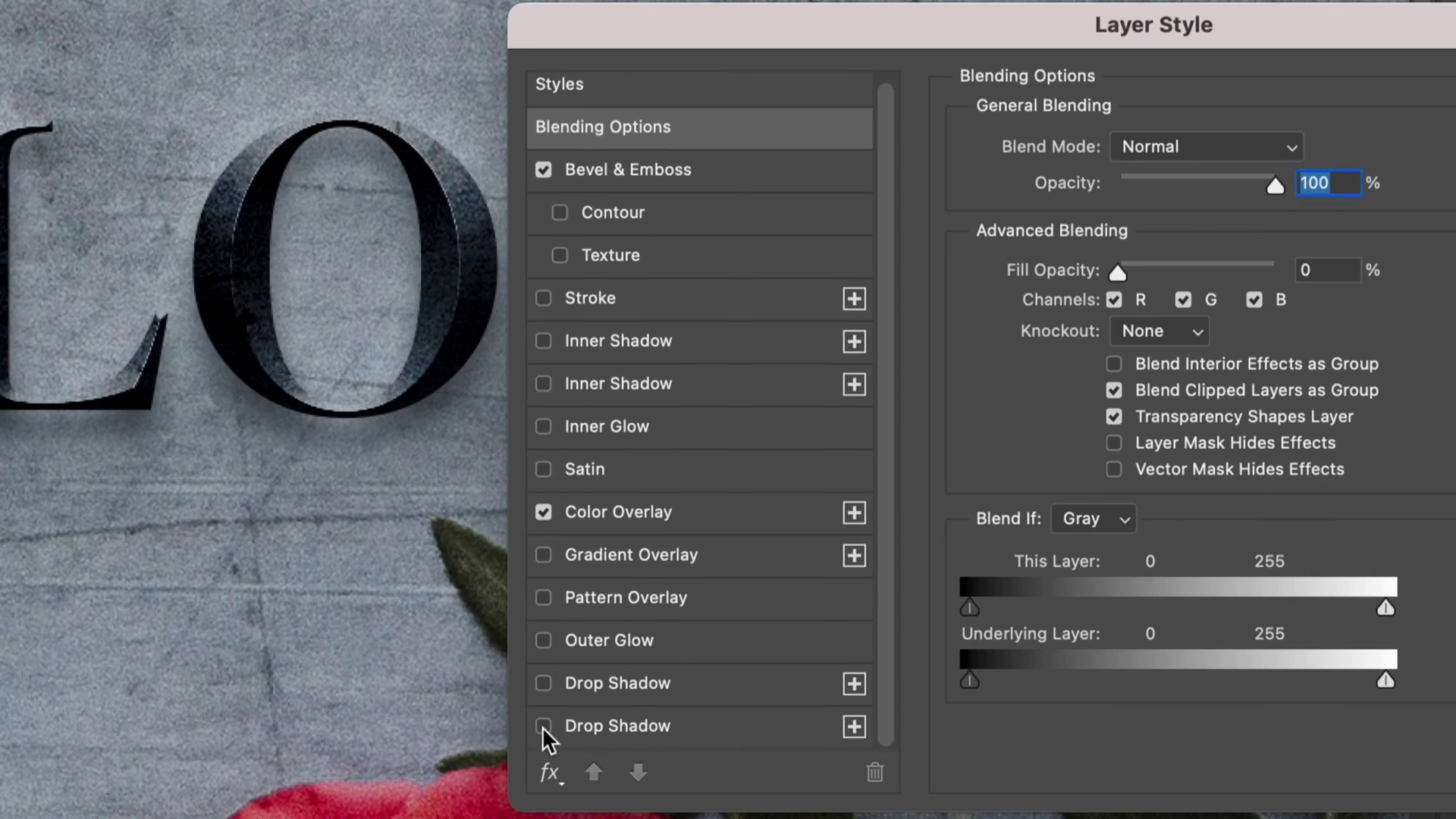
pyautogui.click(543, 512)
pyautogui.click(544, 170)
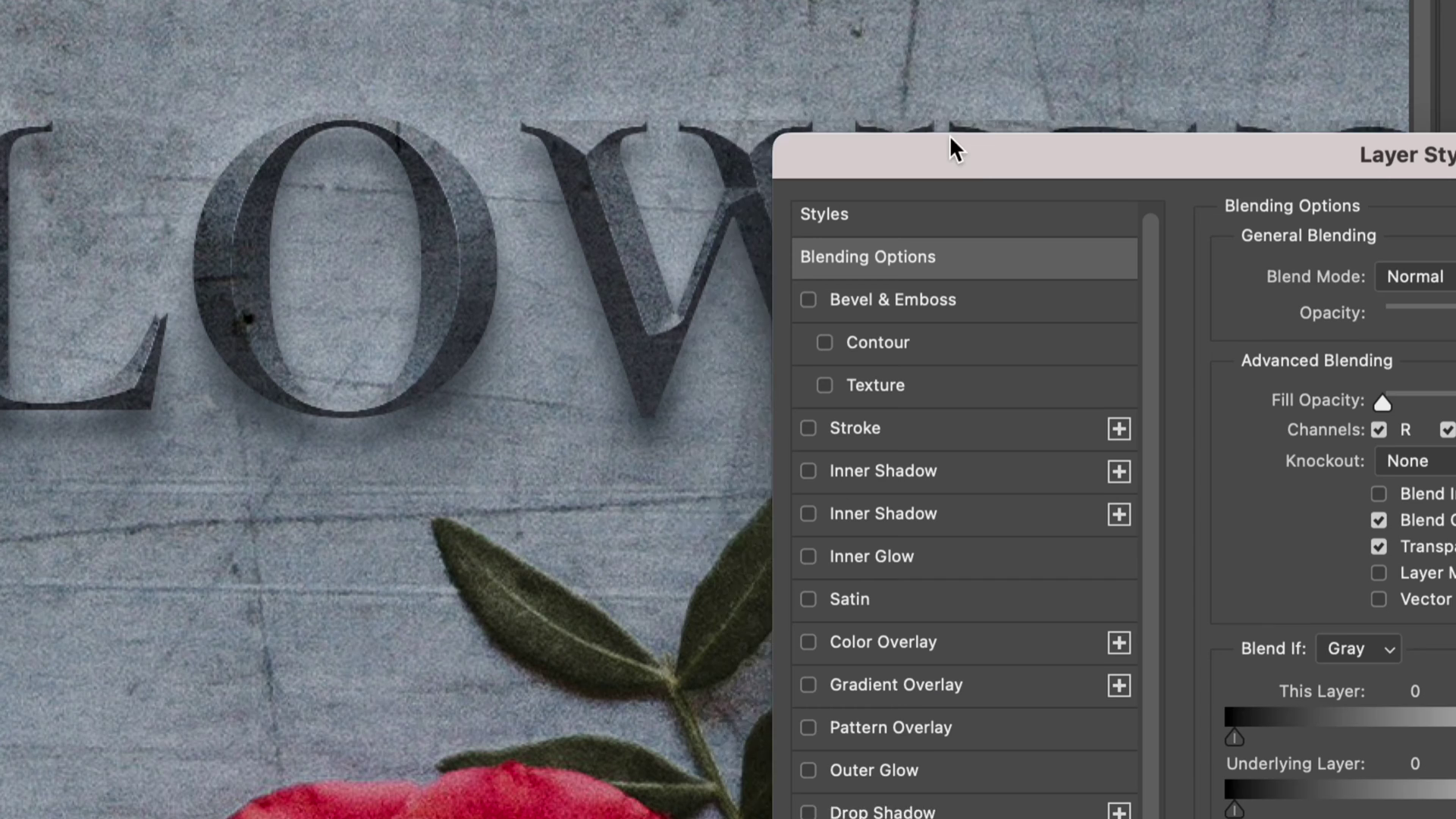
# Step: Add a 4 px inside stroke at 0% opacity to the Flowers copy layer
pyautogui.click(909, 429)
pyautogui.click(1374, 465)
pyautogui.click(1357, 430)
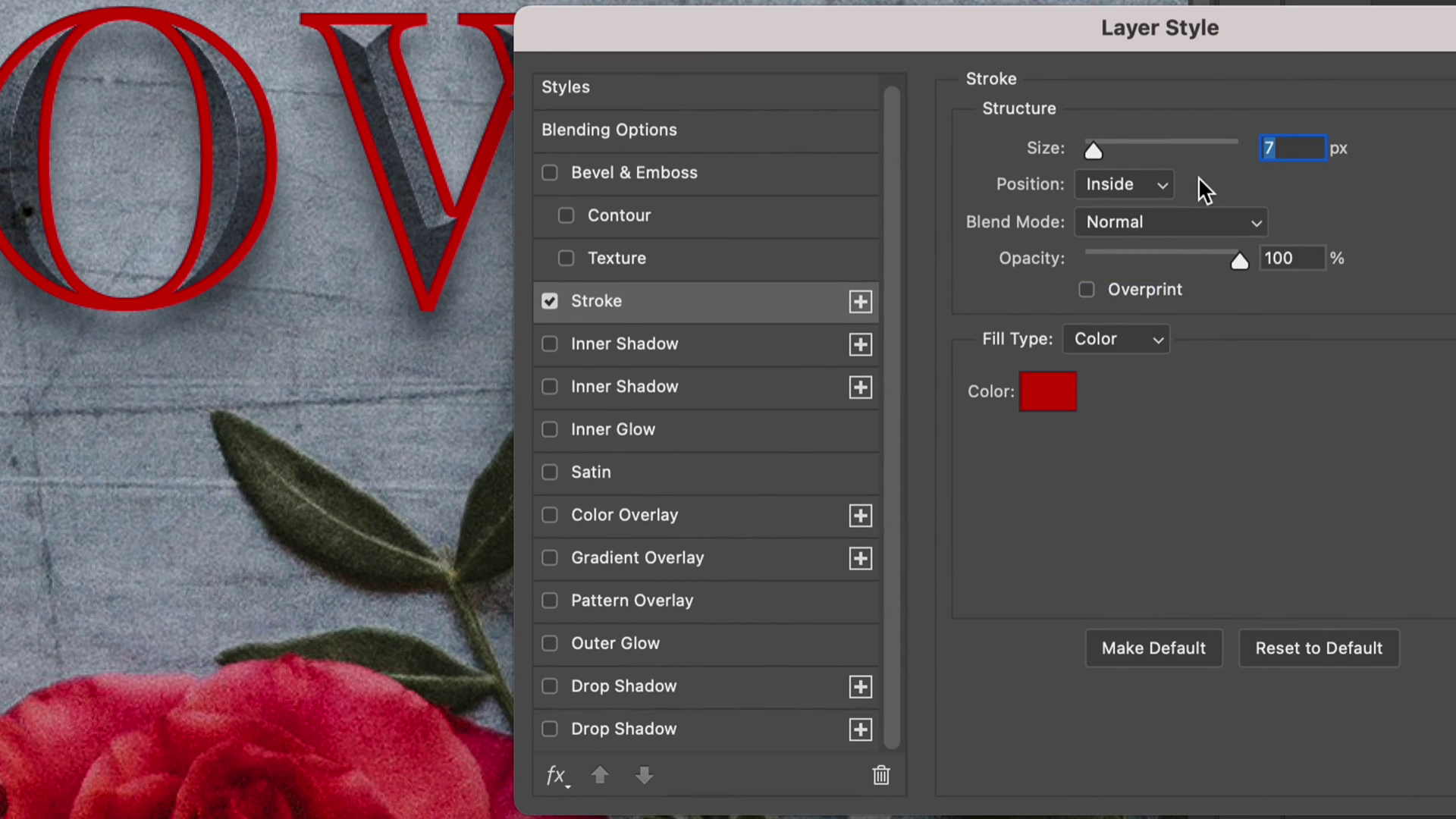
pyautogui.write('5')
pyautogui.moveTo(1298, 150); pyautogui.dragTo(1226, 139)
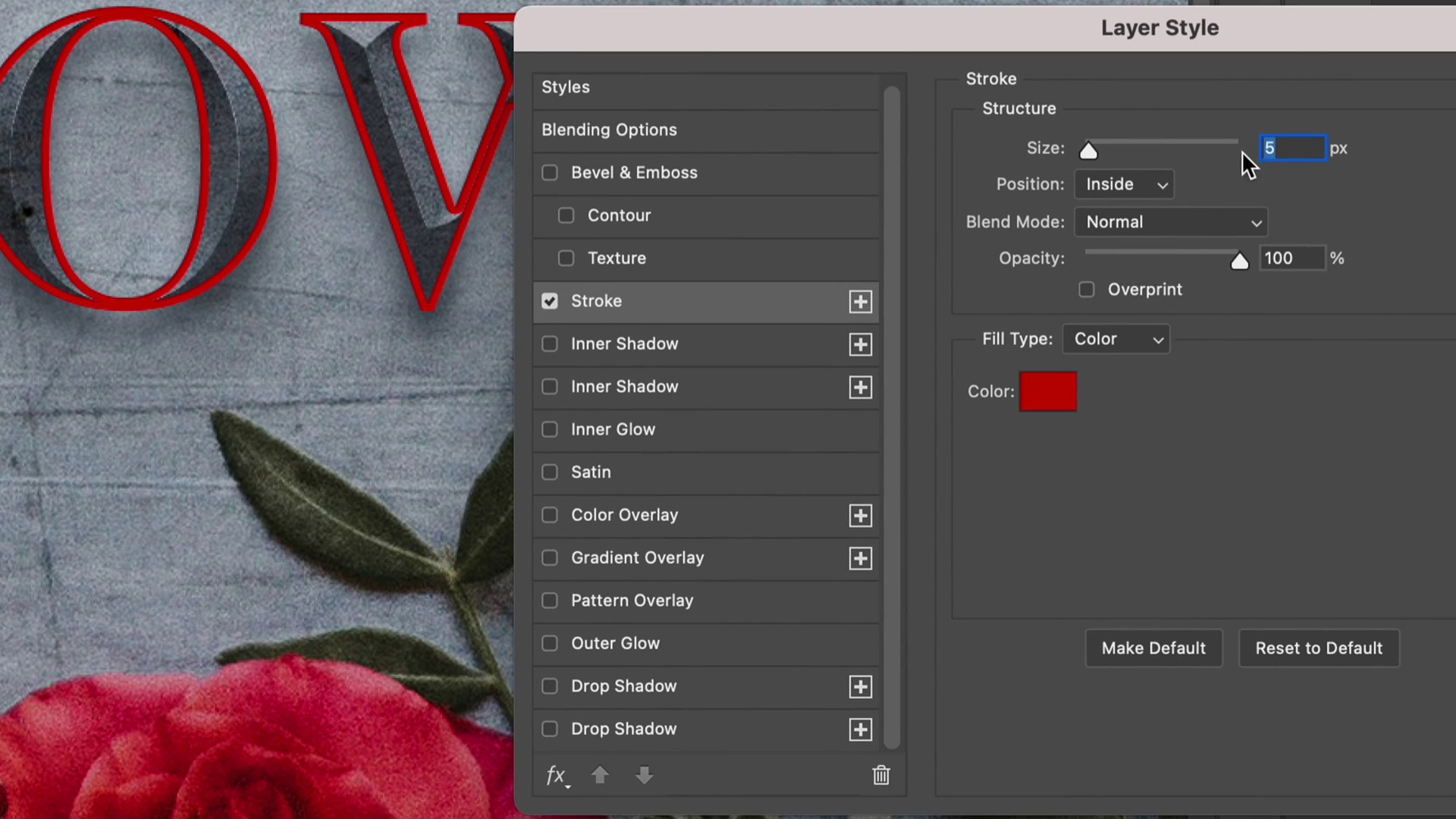
pyautogui.press('Down')
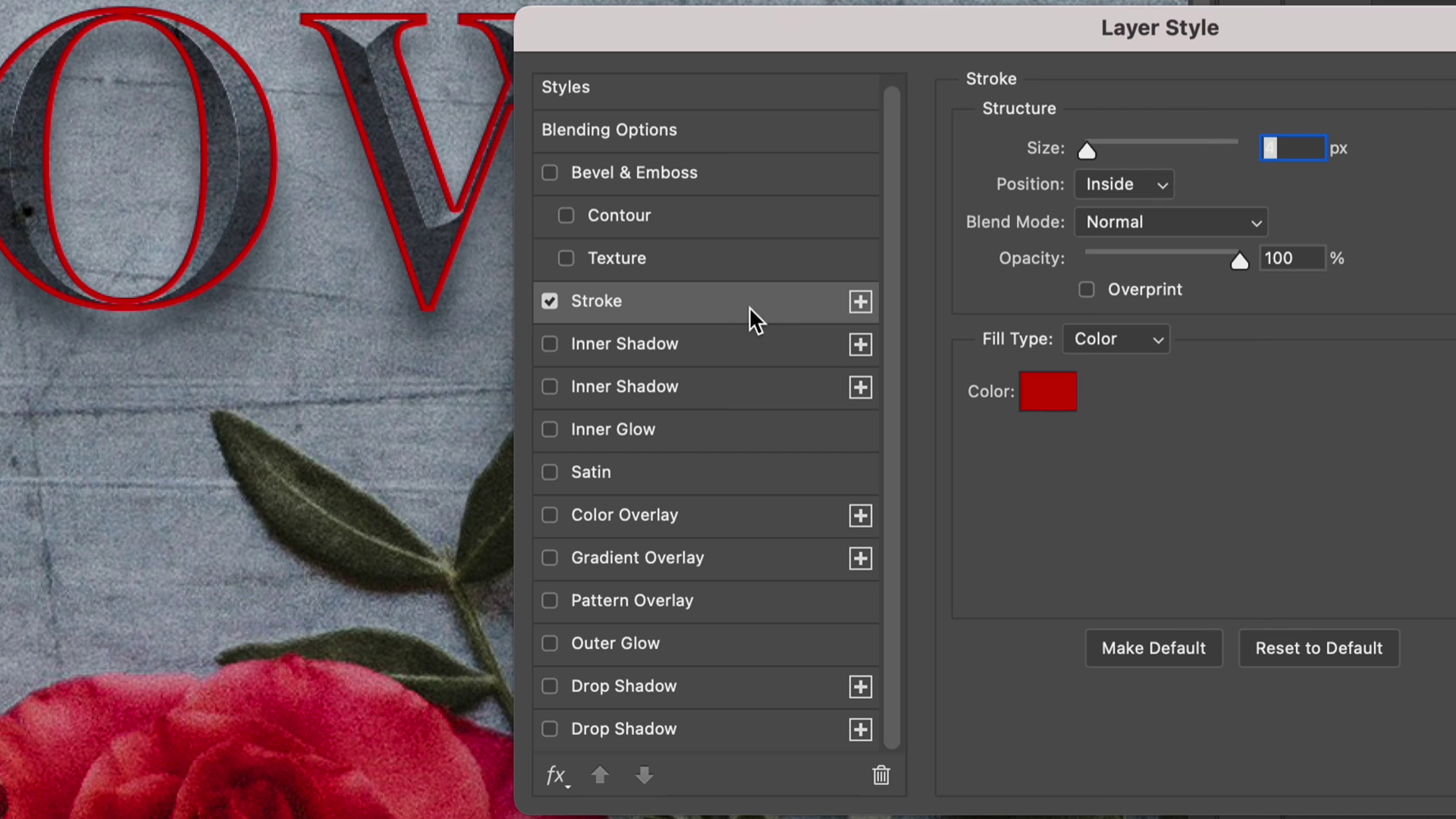
pyautogui.moveTo(1235, 254); pyautogui.dragTo(1007, 258)
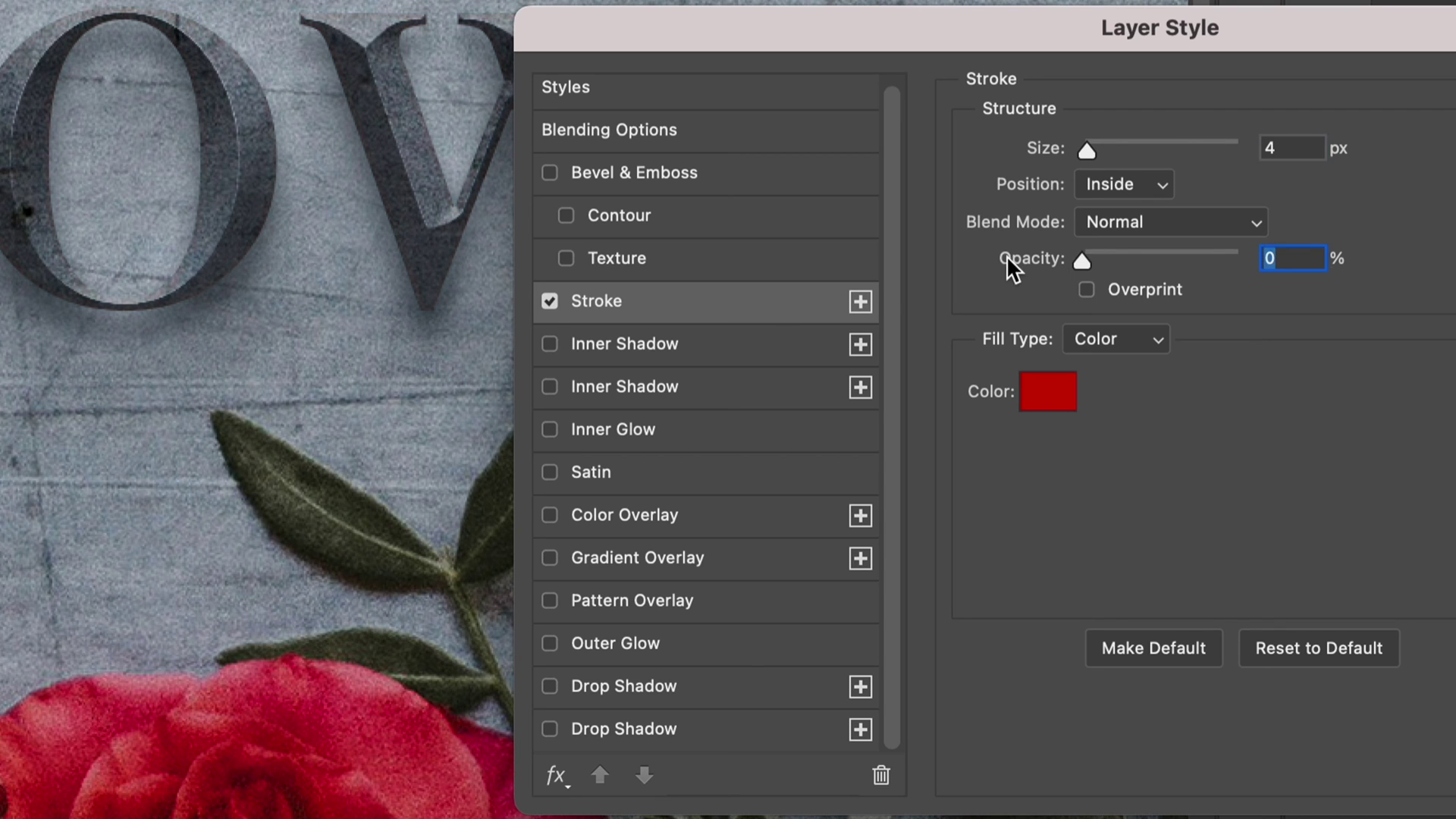
pyautogui.click(549, 301)
pyautogui.click(549, 301)
# Step: Turn Bevel & Emboss back on for the Flowers copy and set its style to Stroke Emboss
pyautogui.click(673, 169)
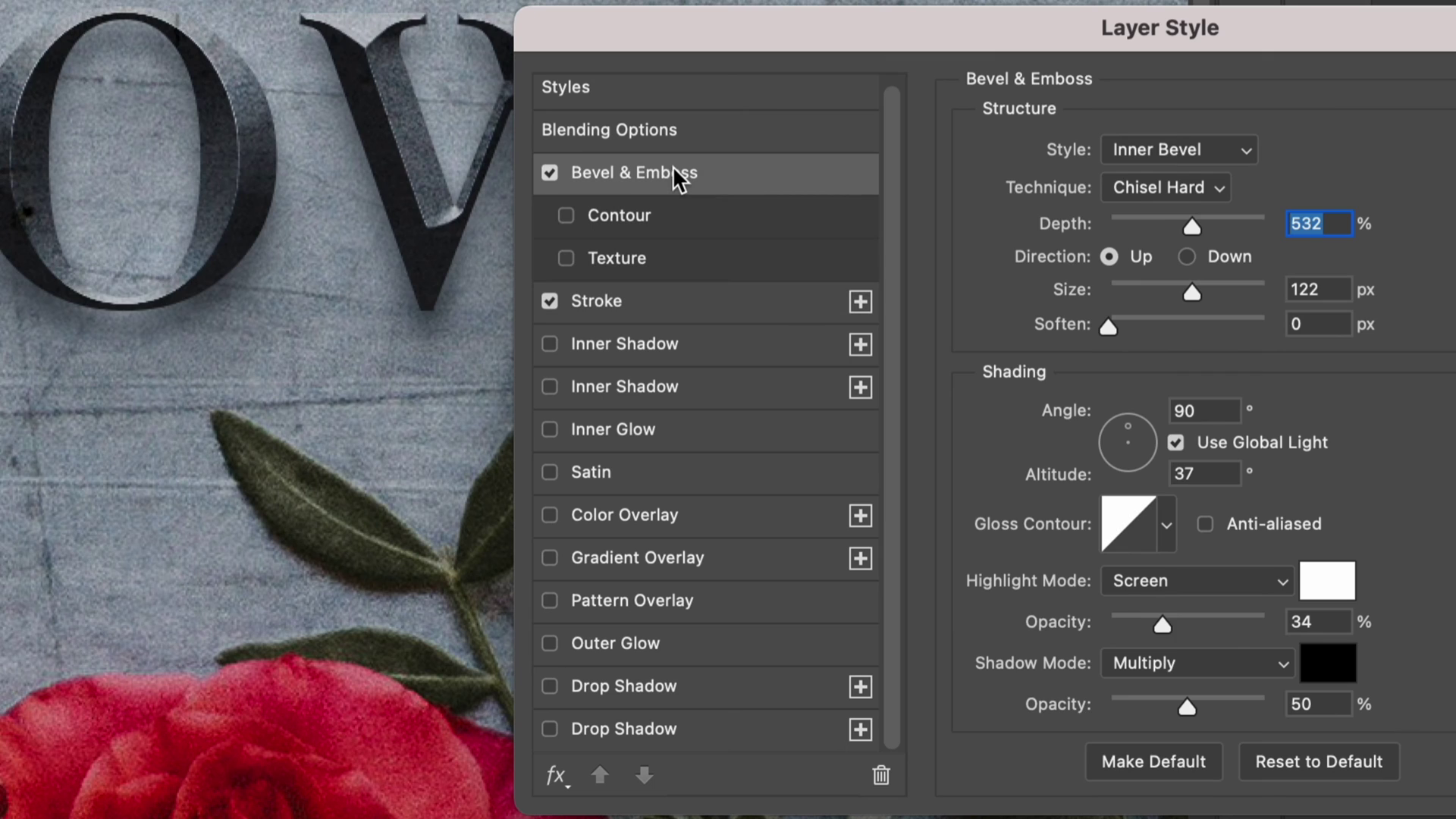
pyautogui.click(1157, 150)
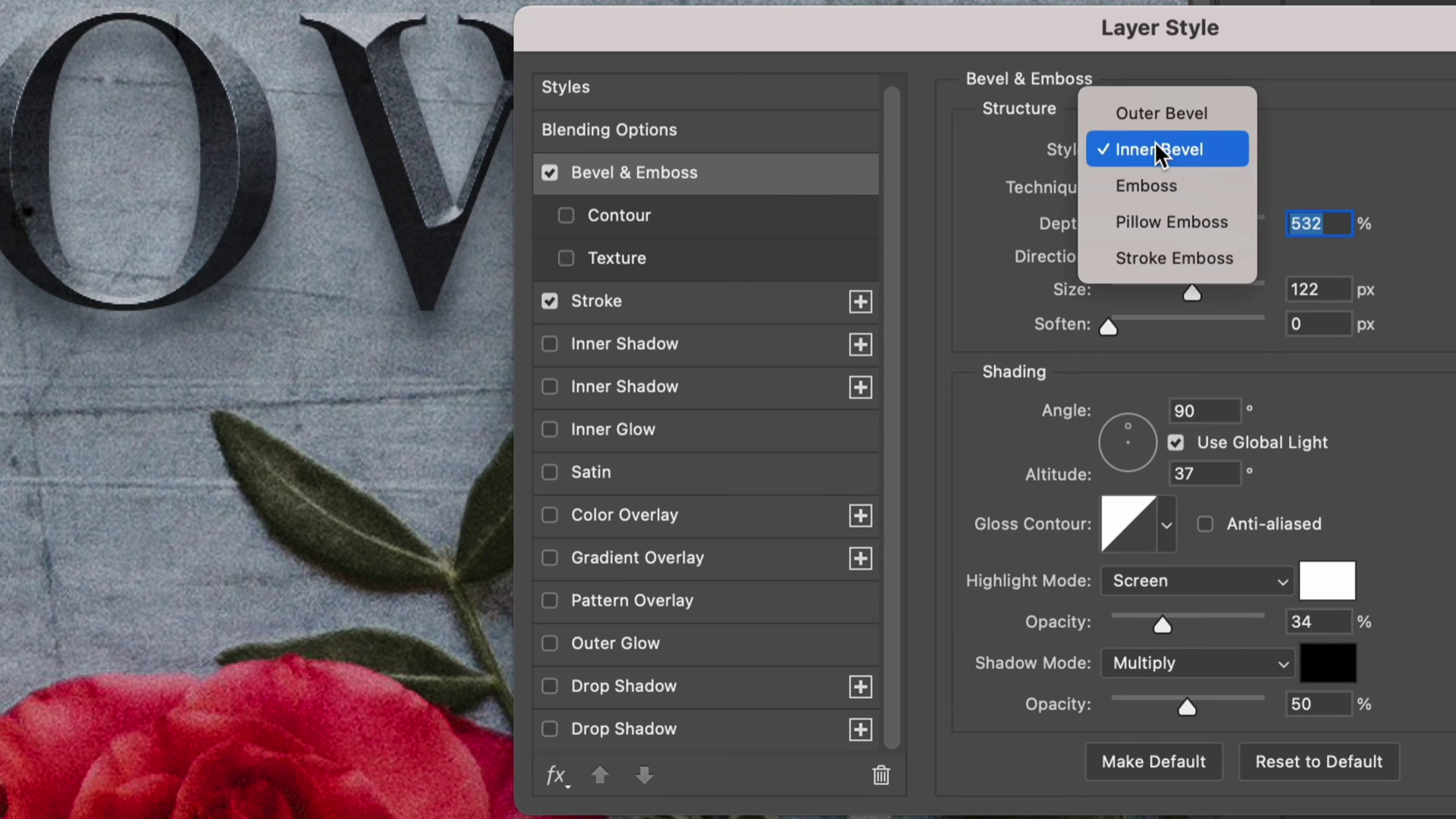
pyautogui.click(1156, 258)
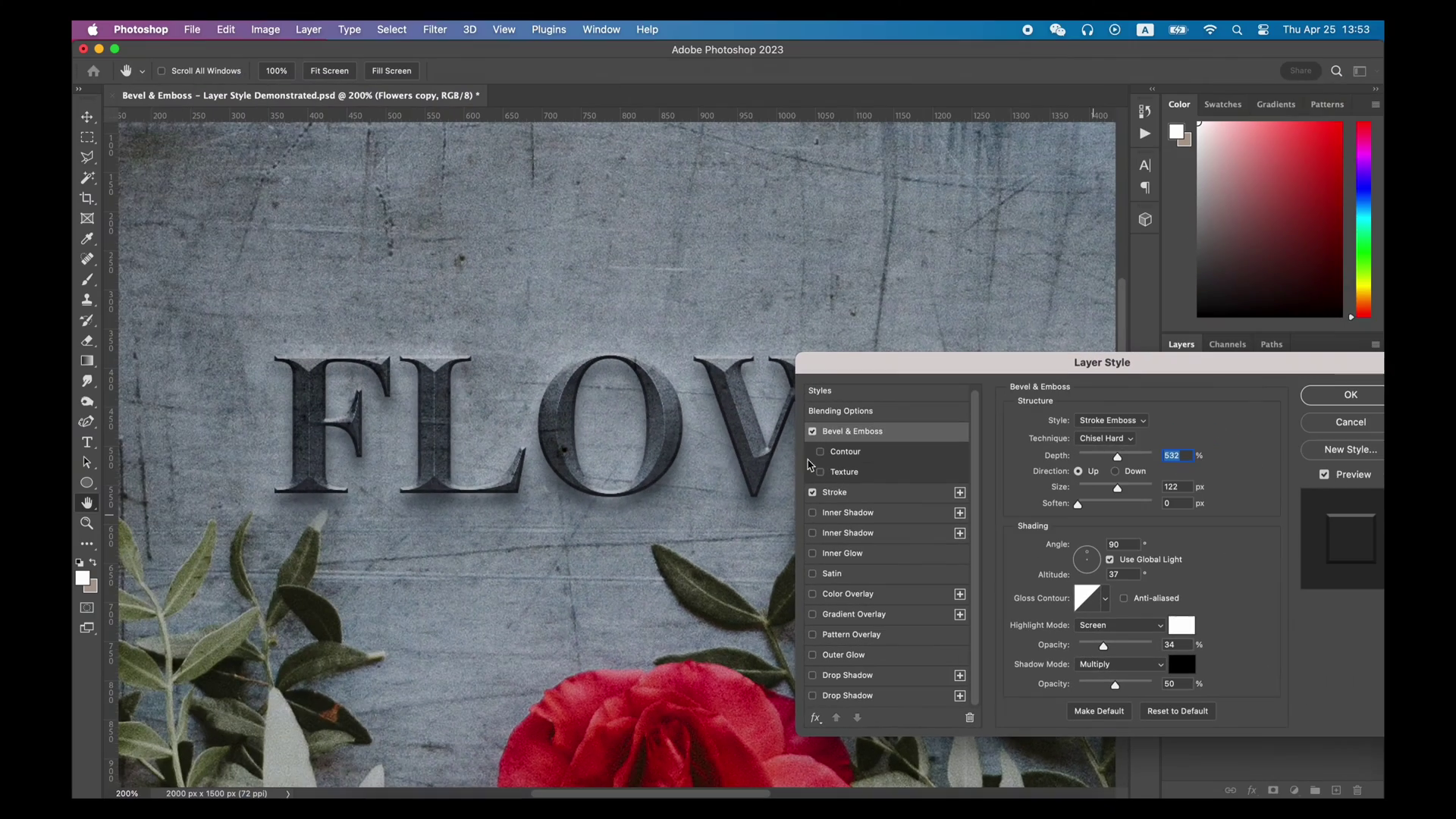
# Step: Set the stroke bevel's shadow opacity to about 47% and raise its highlight opacity
pyautogui.press('super+equal')
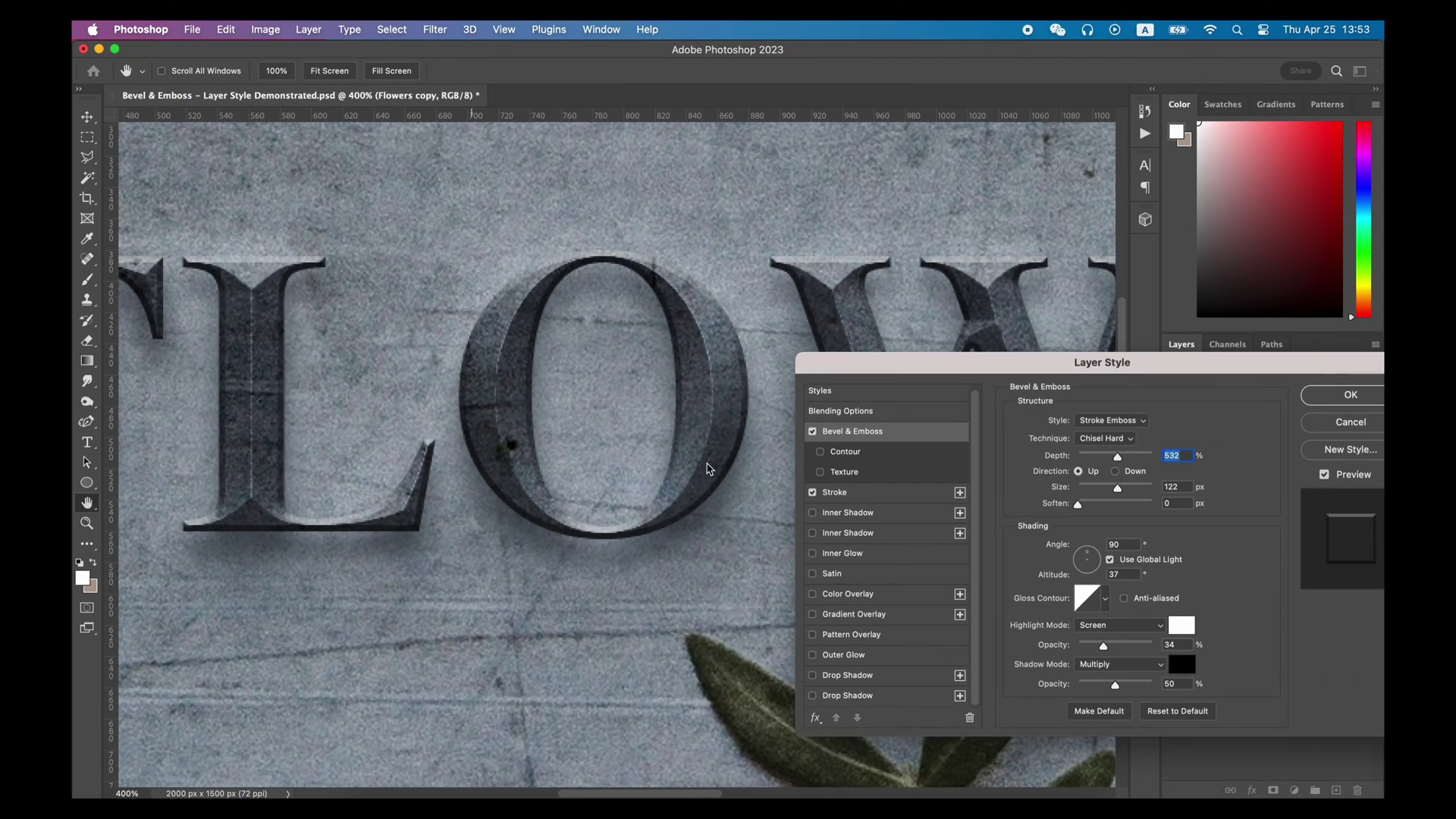
pyautogui.click(1134, 685)
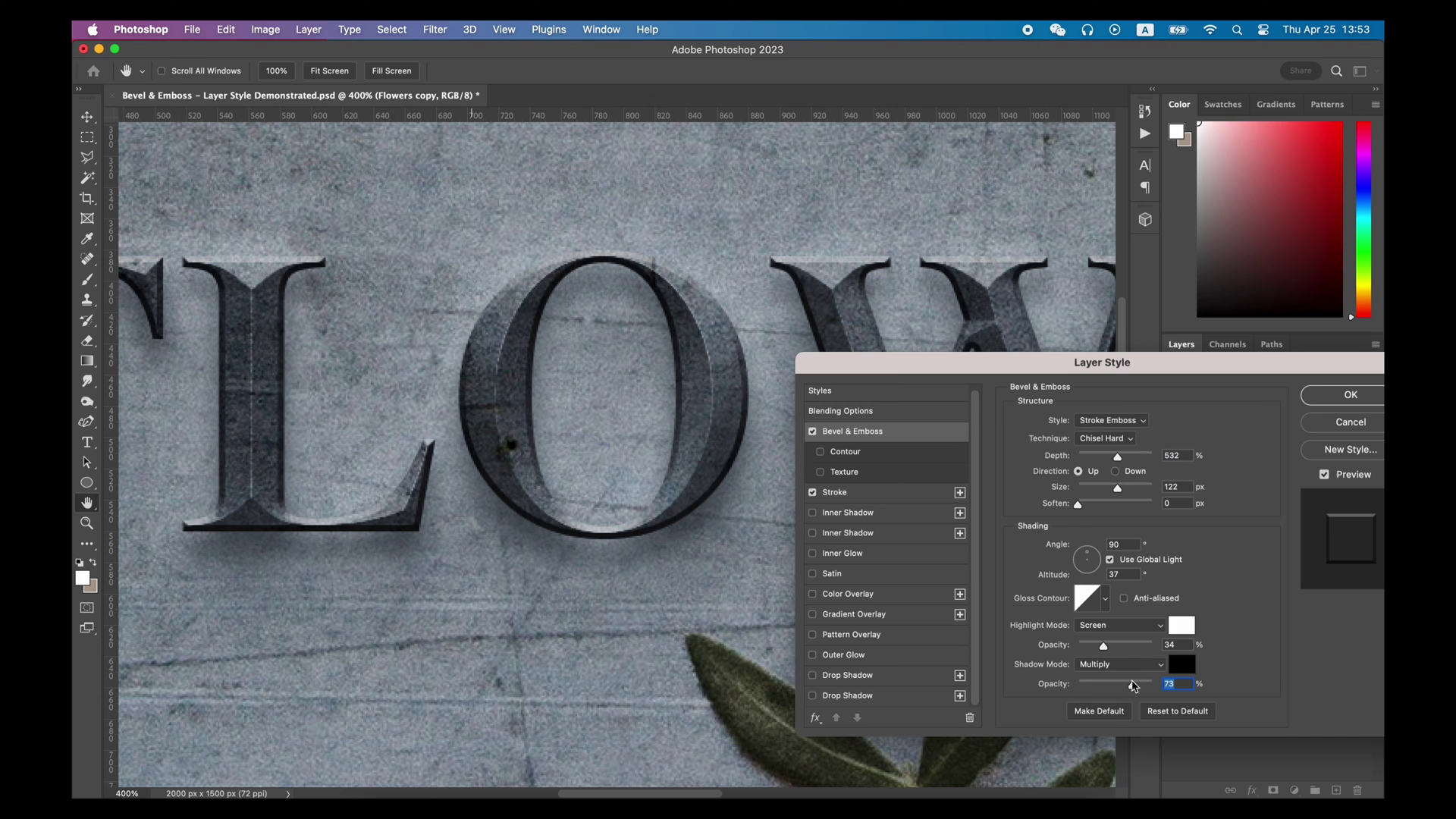
pyautogui.moveTo(1126, 686)
pyautogui.mouseDown()
pyautogui.moveTo(1108, 688)
pyautogui.moveTo(1139, 687)
pyautogui.mouseUp()
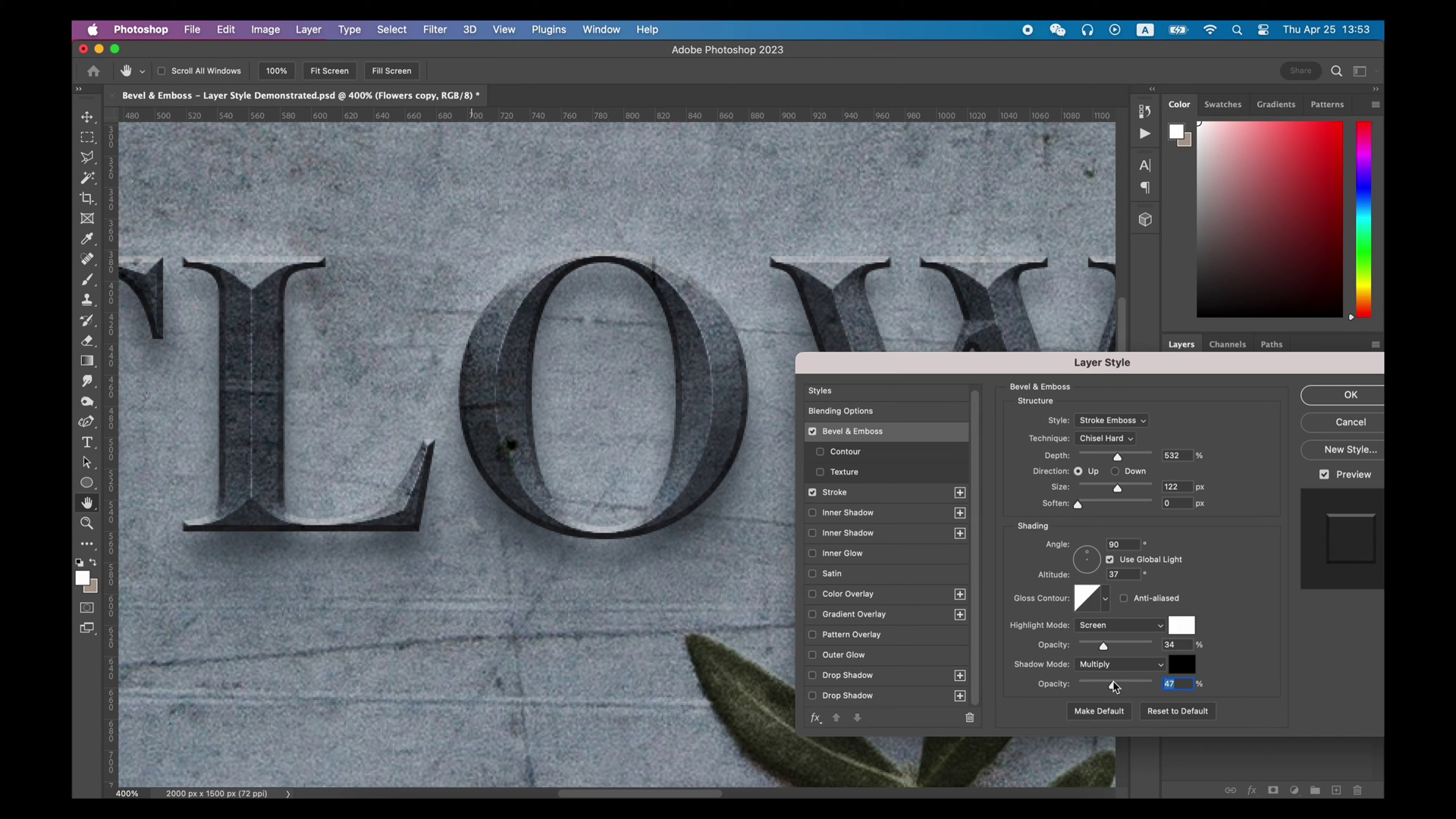
pyautogui.click(1129, 646)
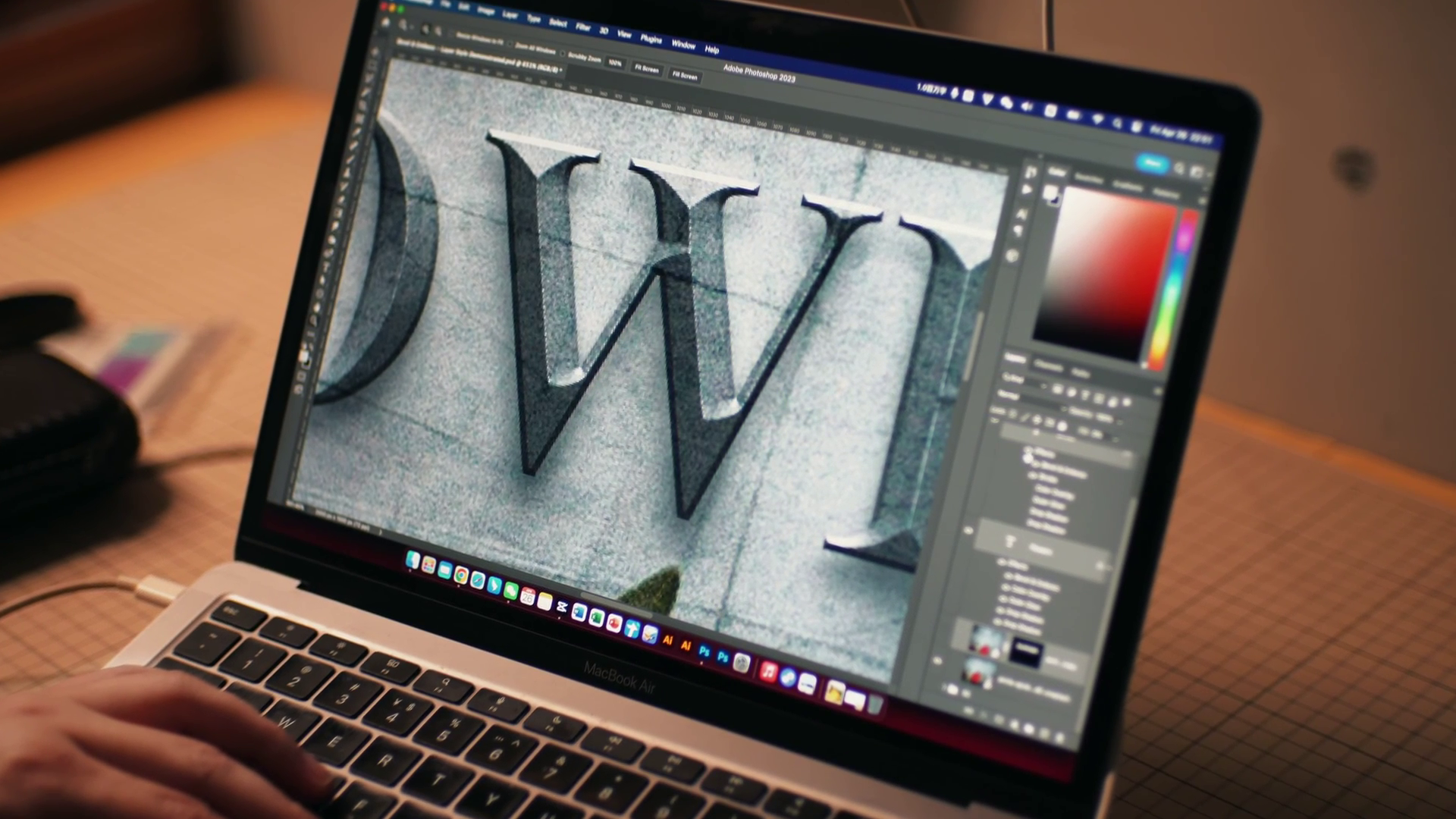
pyautogui.click(1029, 457)
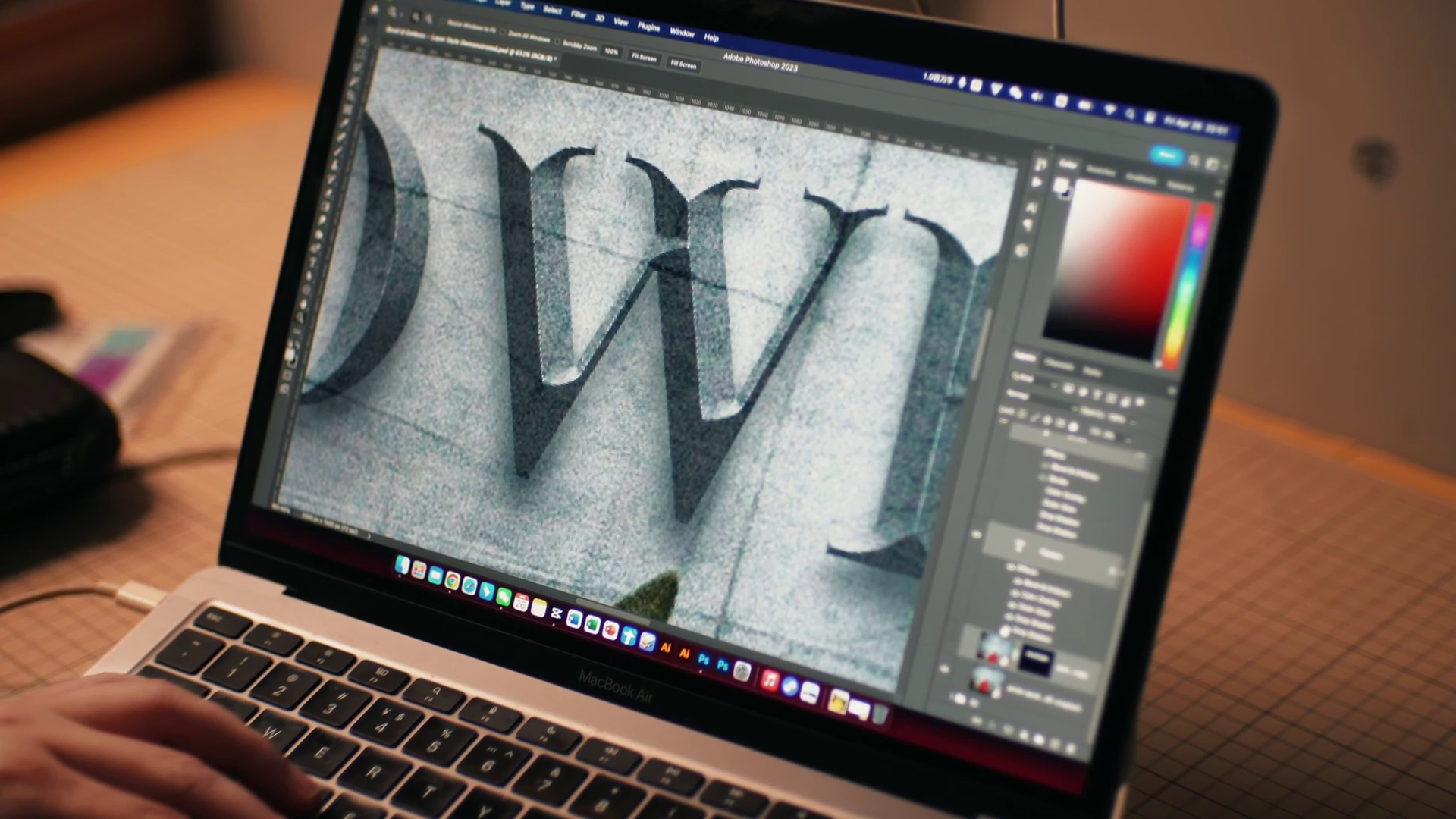
pyautogui.click(1003, 625)
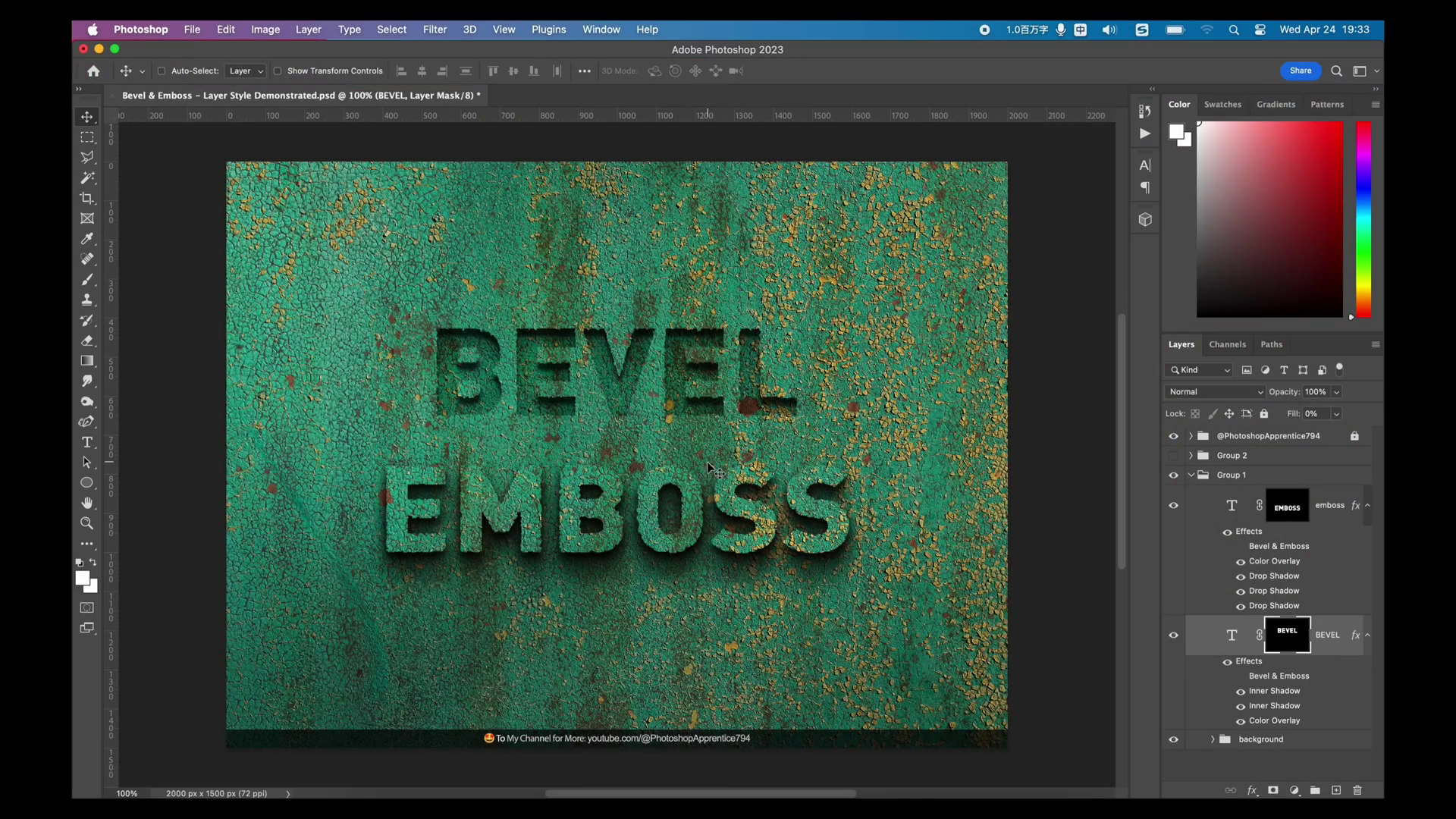
# Step: Hide and reshow the emboss and BEVEL text layers in turn to compare each effect on its own
pyautogui.click(1175, 507)
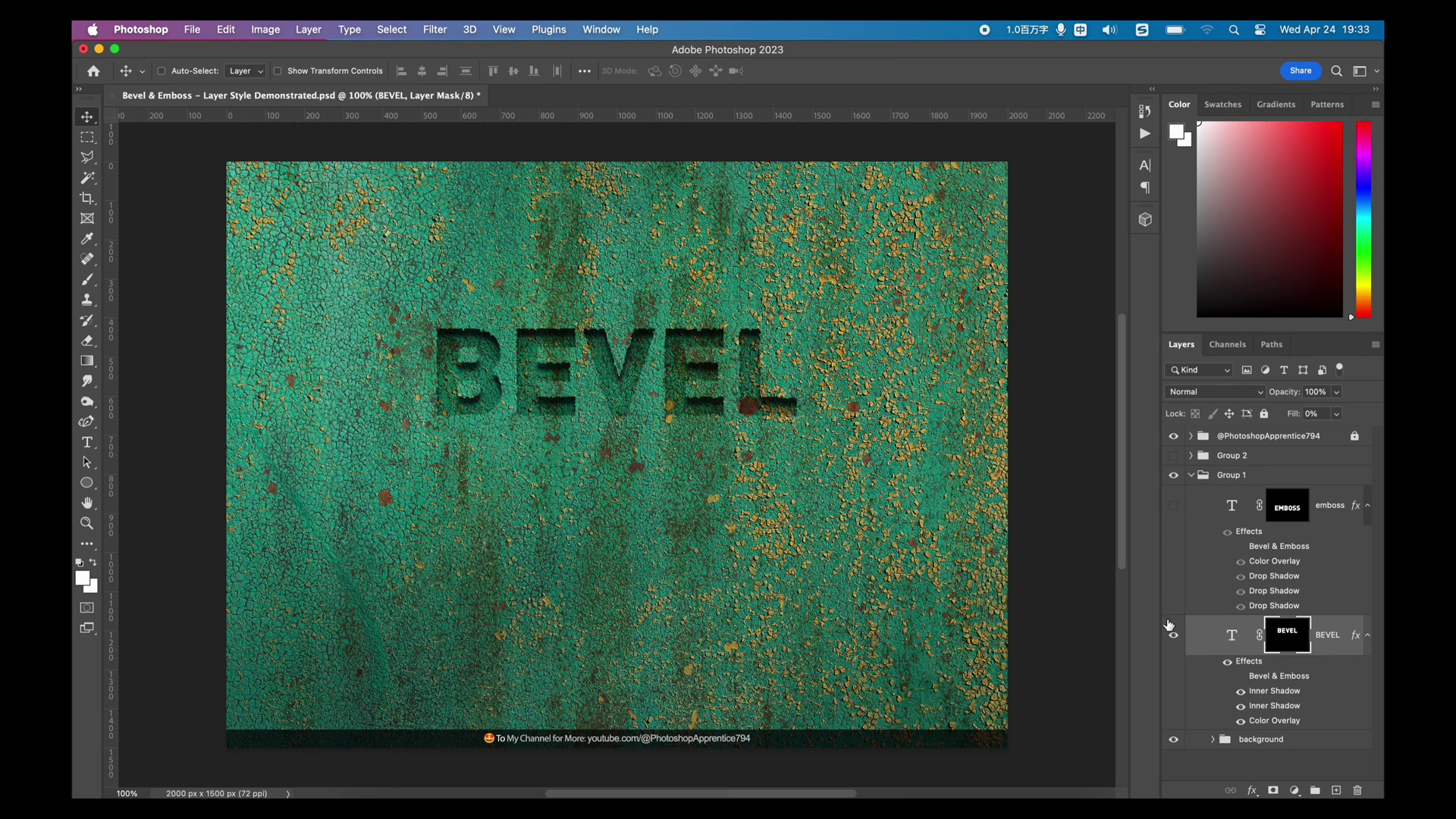
pyautogui.click(1173, 636)
pyautogui.click(1173, 506)
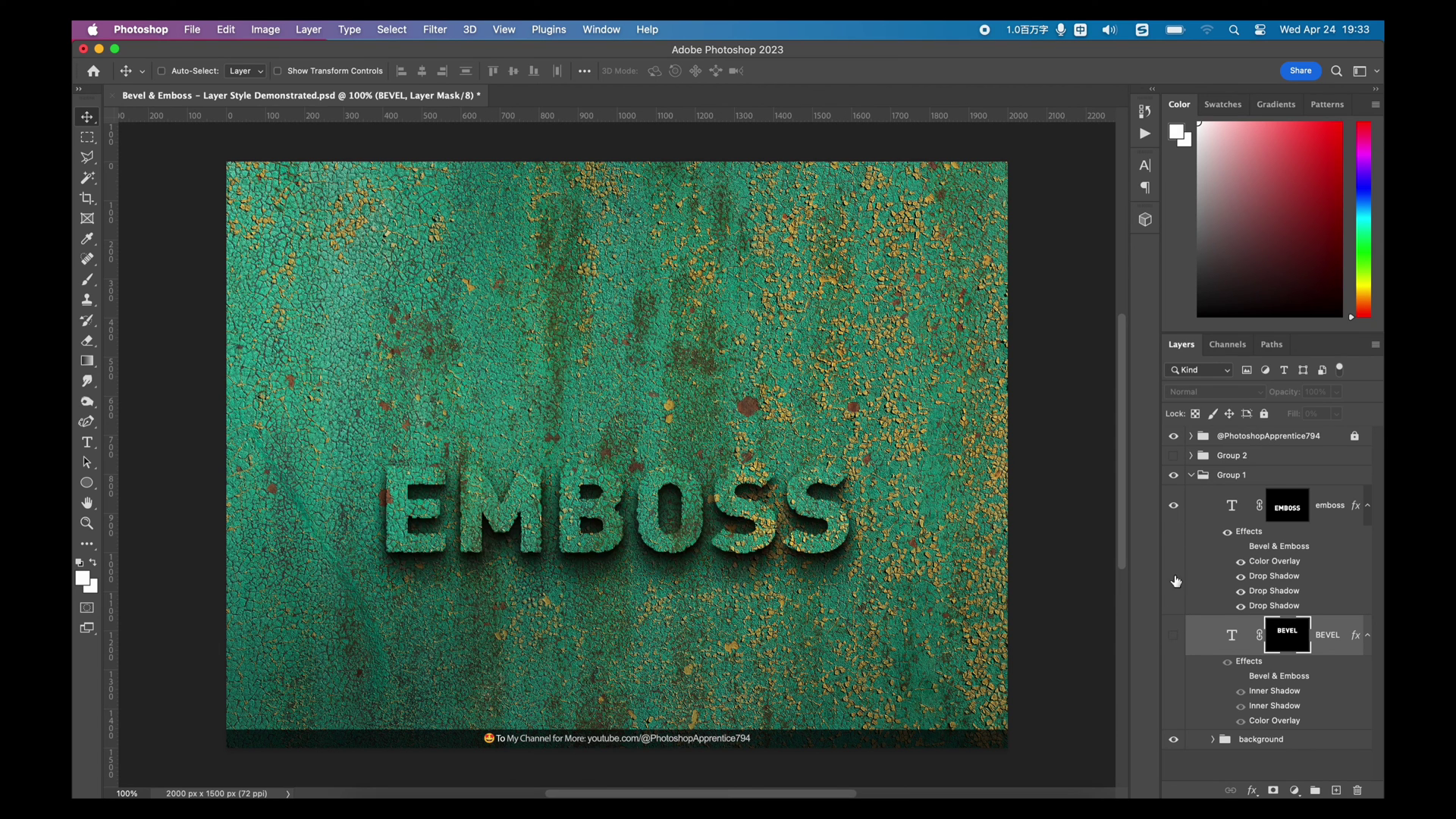
pyautogui.click(1172, 637)
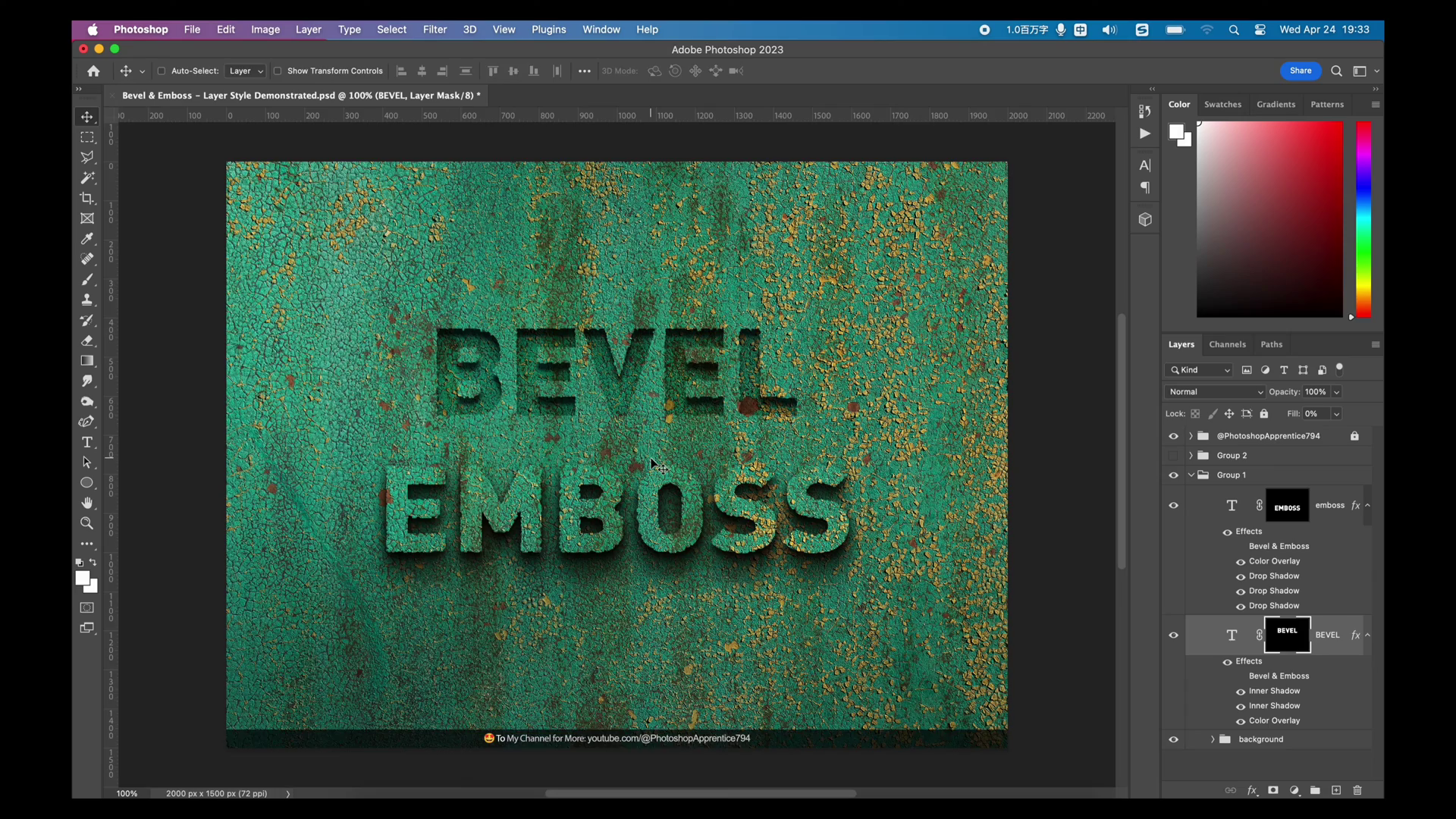
# Step: Move the BEVEL text layer above the emboss text layer inside Group 1
pyautogui.press('z')
pyautogui.click(596, 431)
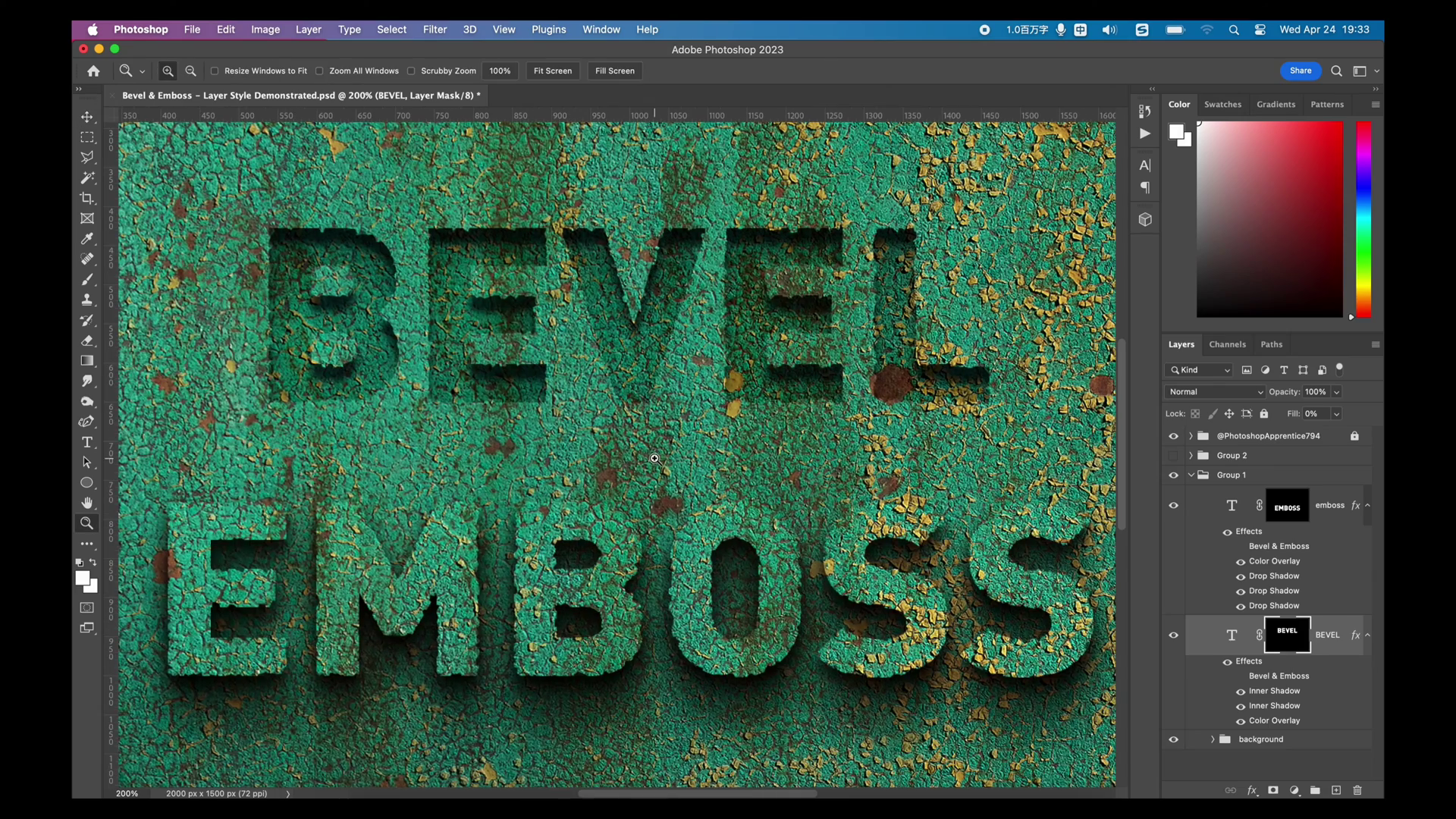
pyautogui.press('v')
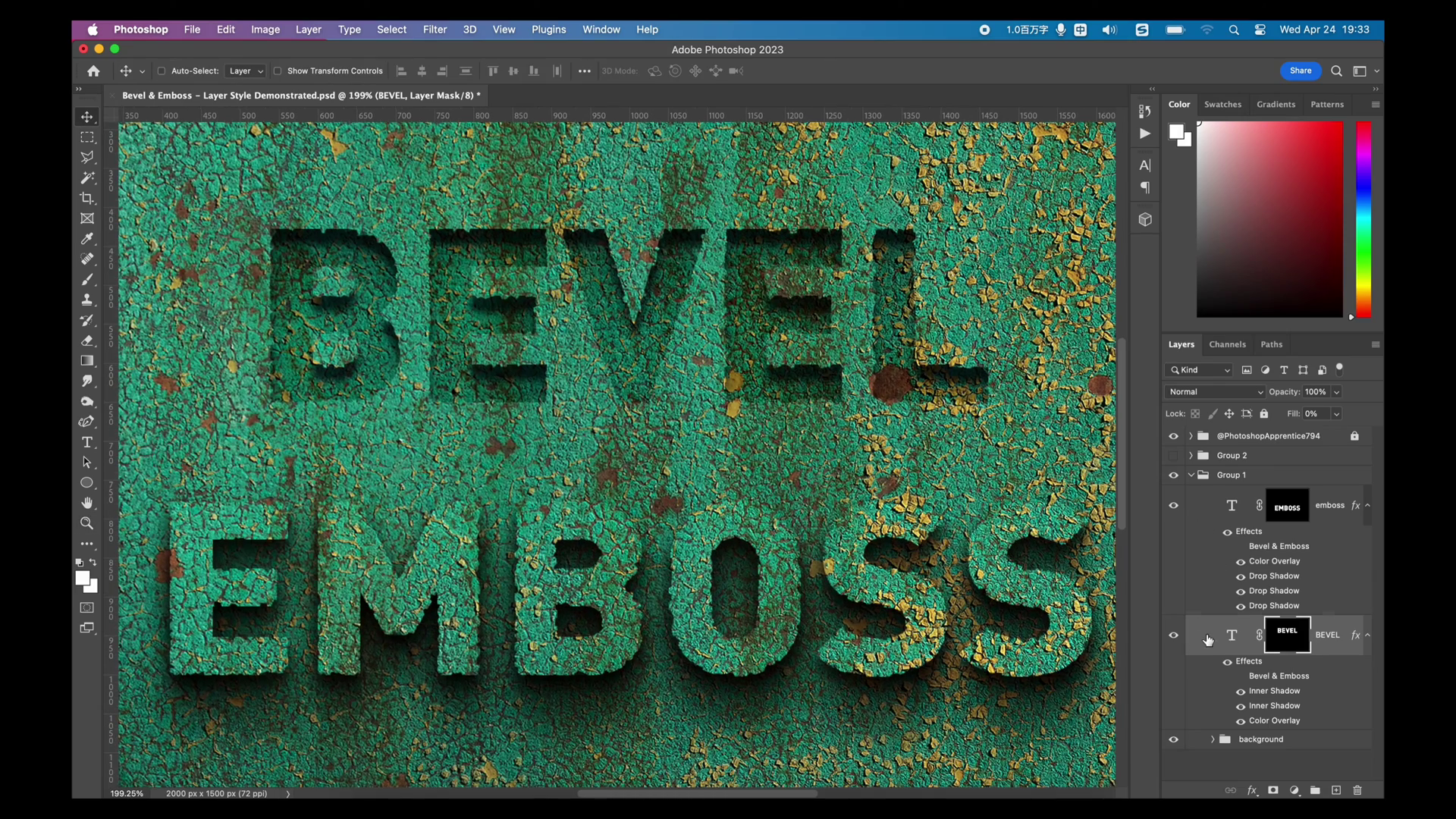
pyautogui.moveTo(1207, 641); pyautogui.dragTo(1198, 500)
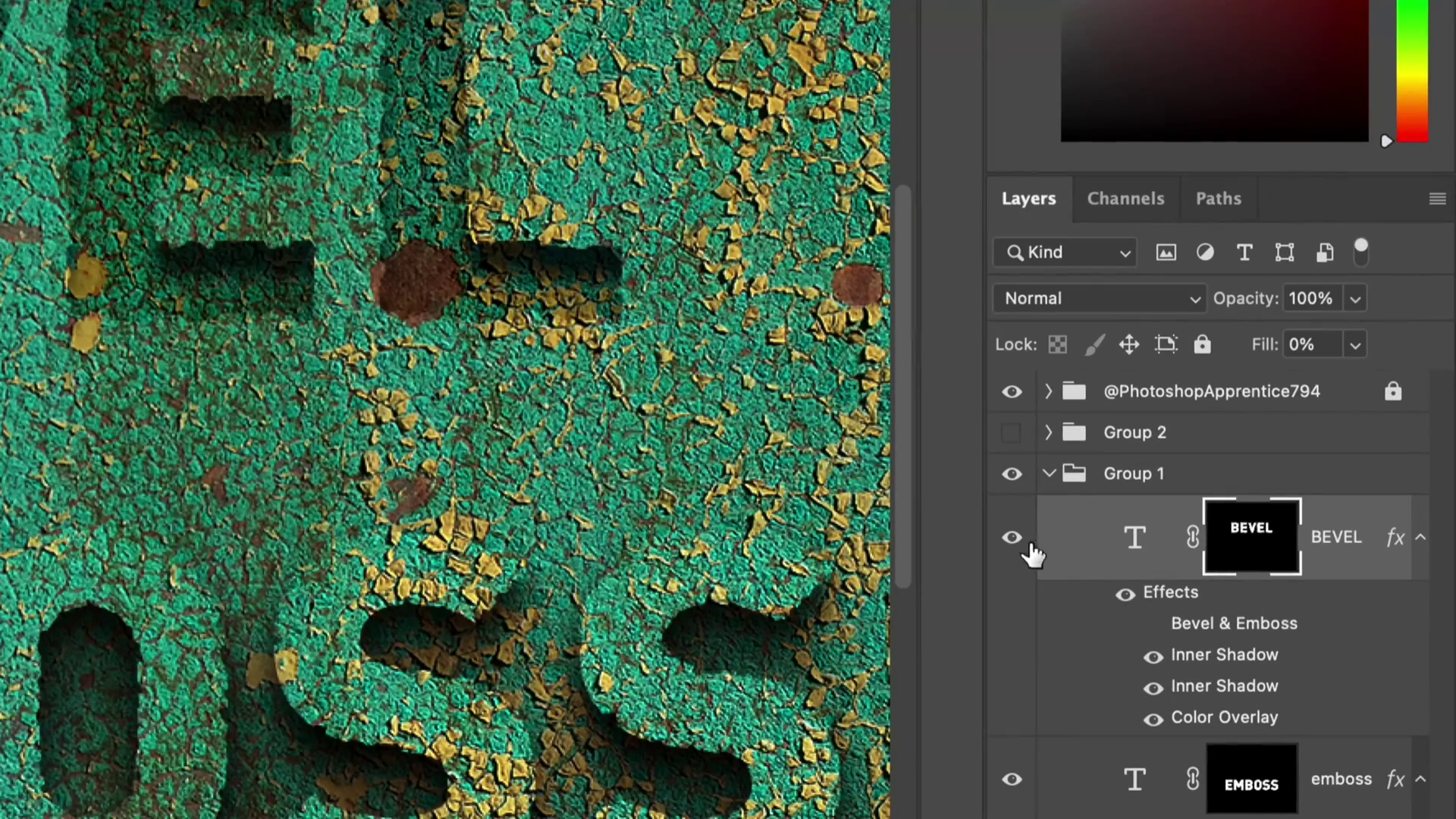
# Step: Switch the BEVEL layer's two inner shadows and Color Overlay off and on to check what each contributes
pyautogui.click(1153, 657)
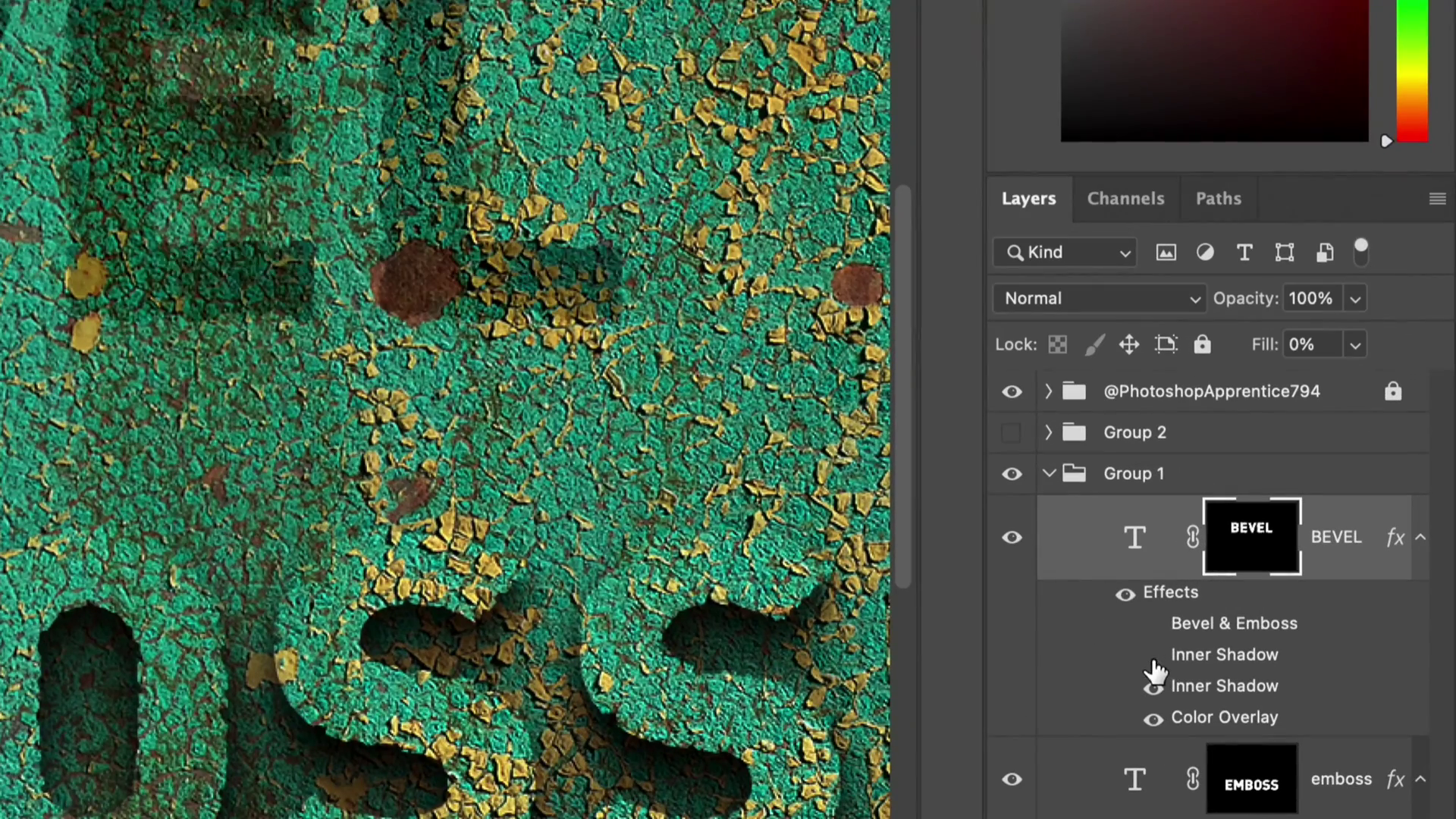
pyautogui.click(1153, 656)
pyautogui.click(1153, 687)
pyautogui.click(1153, 688)
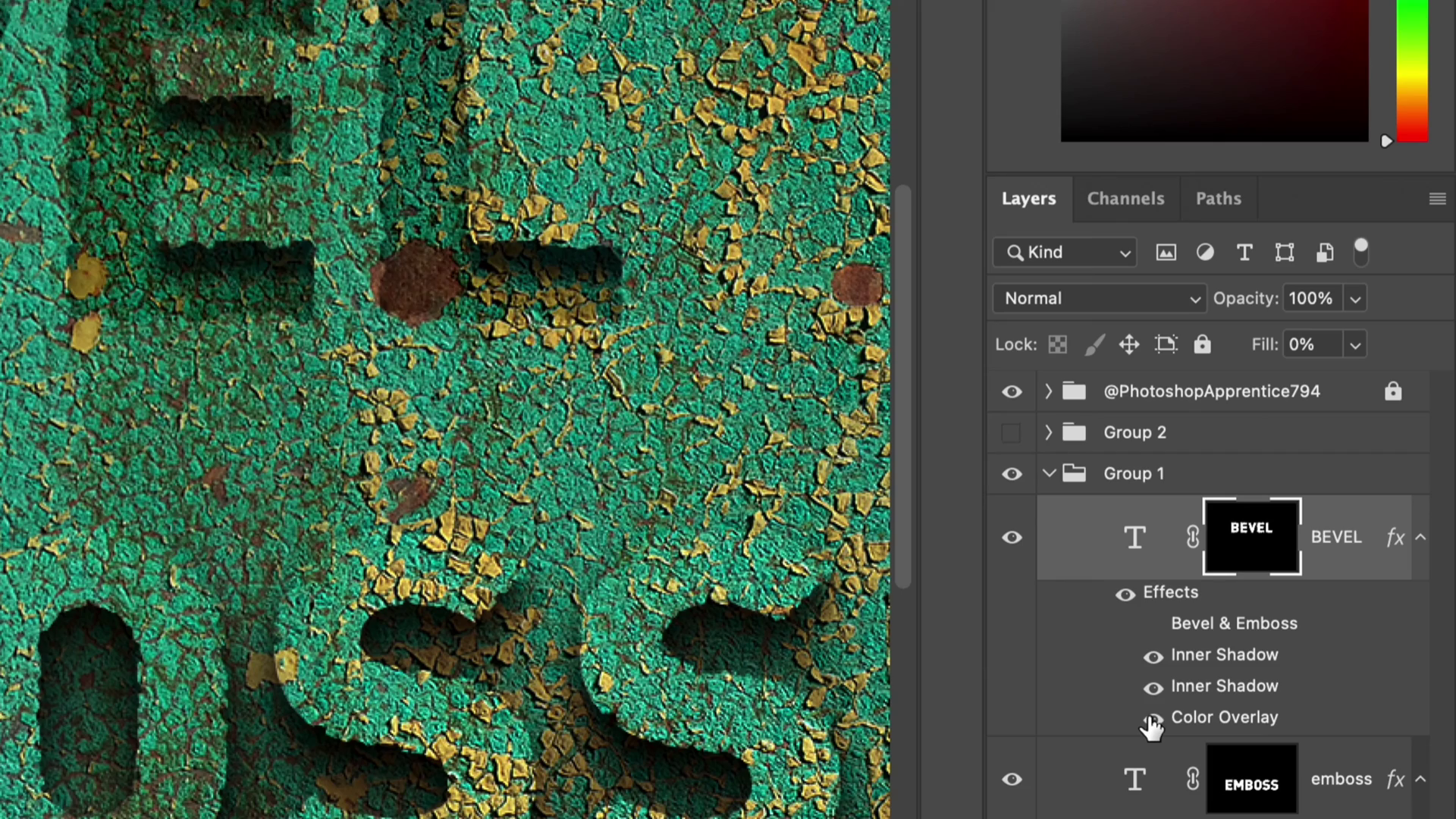
pyautogui.click(1153, 718)
pyautogui.click(1153, 719)
# Step: Switch the emboss layer's Color Overlay and three drop shadows off and on to check what each contributes
pyautogui.click(1195, 787)
pyautogui.click(1196, 786)
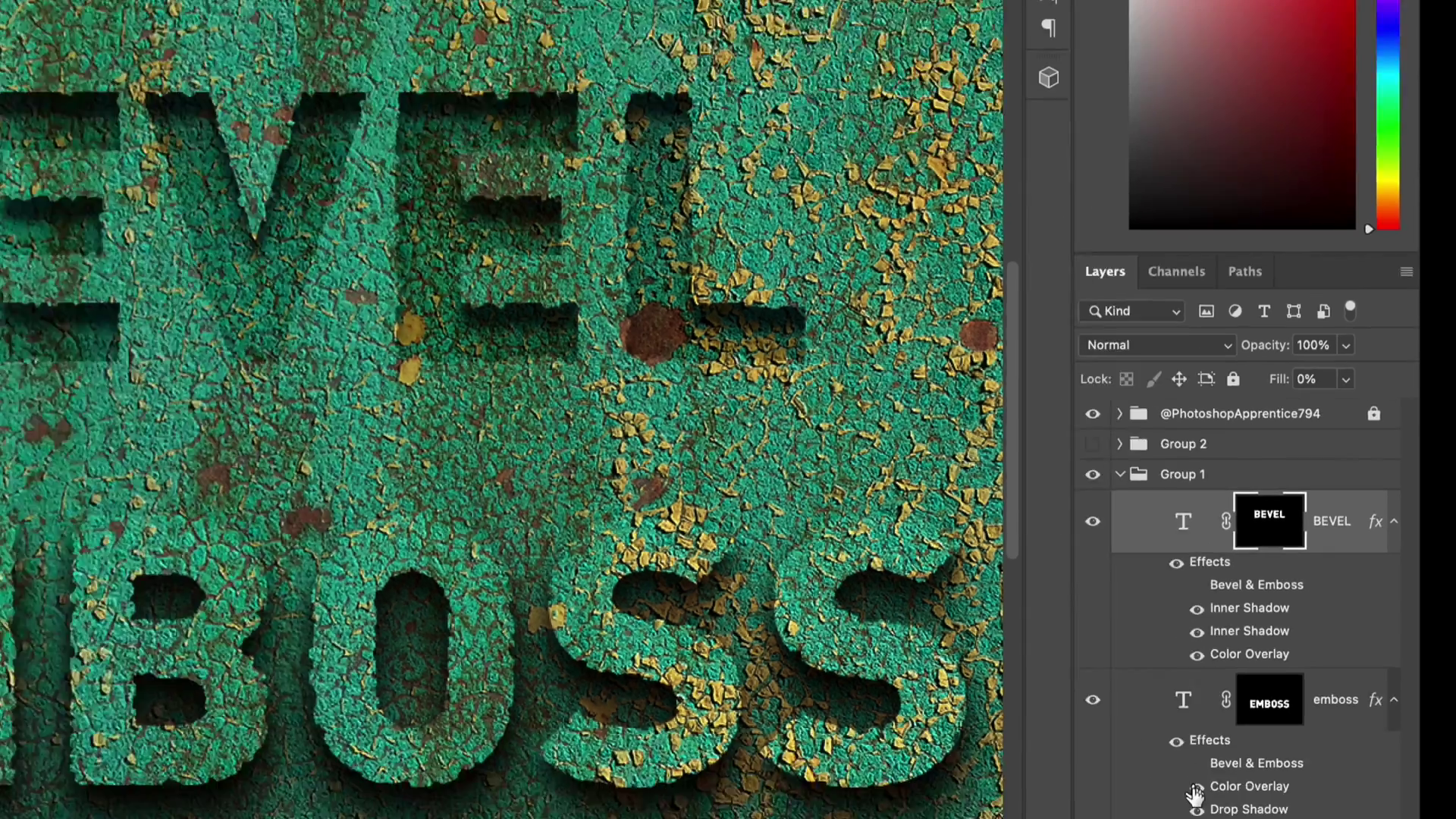
pyautogui.click(1239, 705)
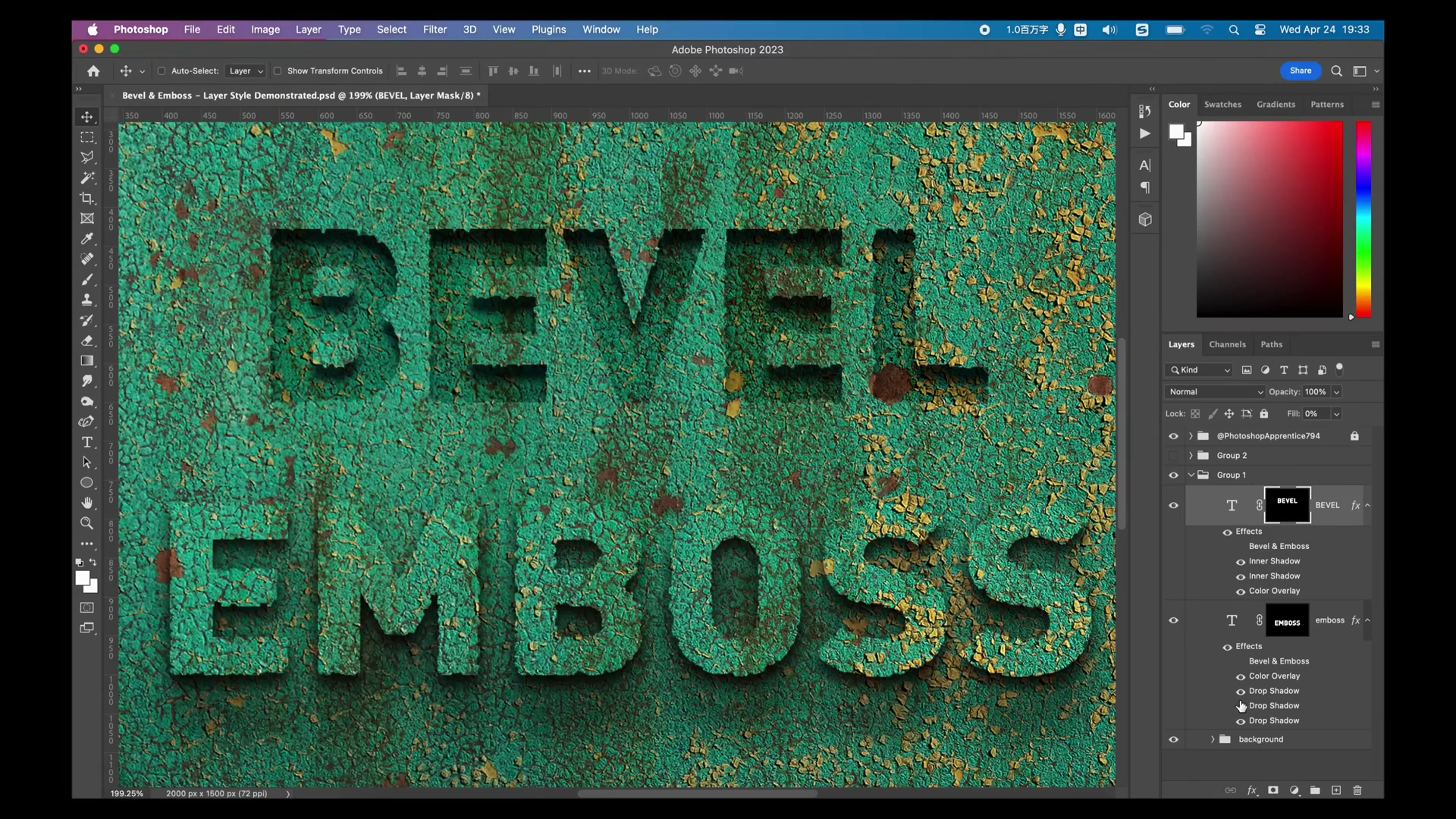
pyautogui.click(1240, 706)
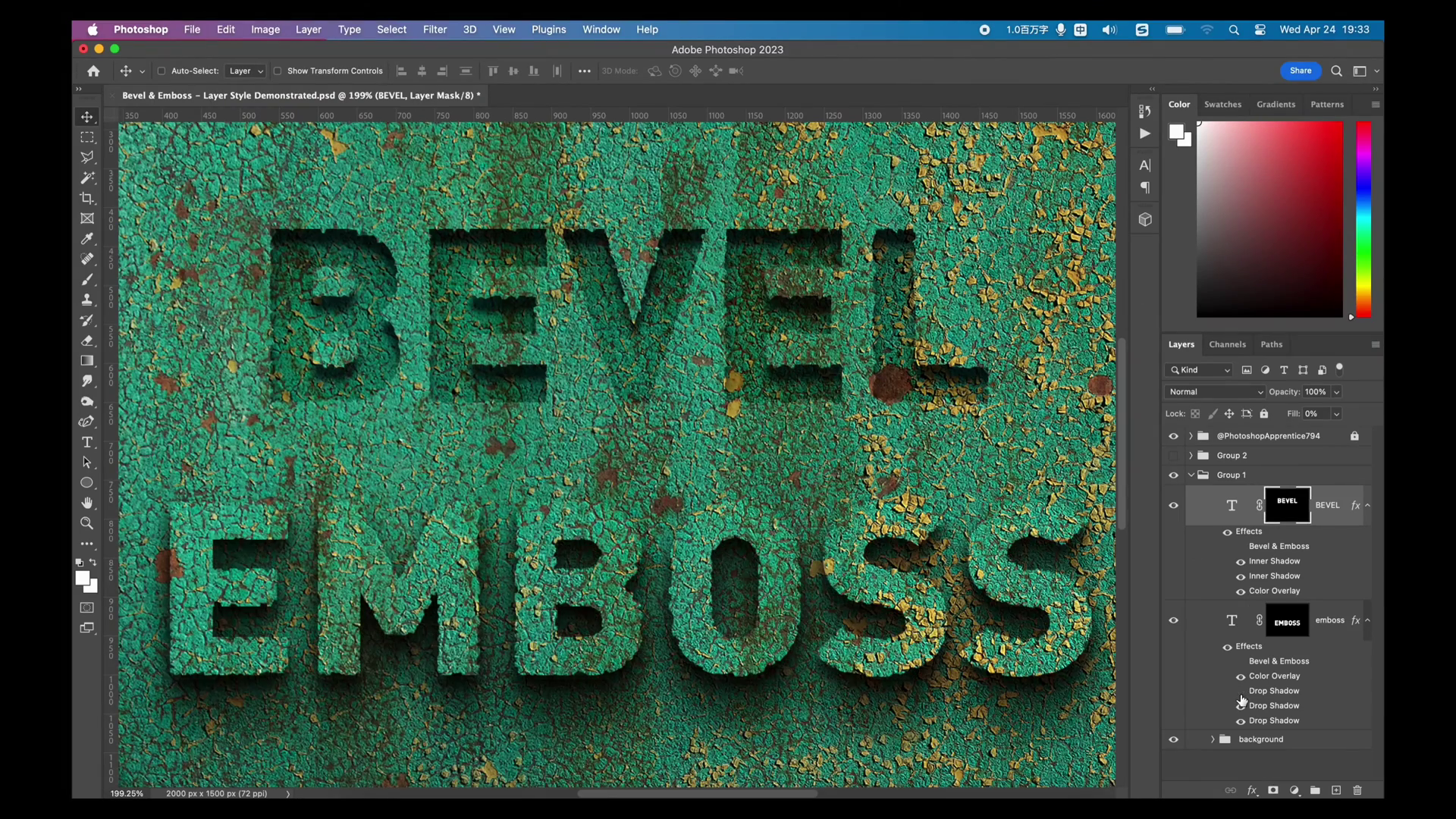
pyautogui.click(1240, 692)
pyautogui.click(1240, 692)
pyautogui.click(1240, 721)
pyautogui.click(1240, 721)
# Step: Turn on Bevel & Emboss in the BEVEL layer's style, comparing the lettering with and without it
pyautogui.doubleClick(1205, 517)
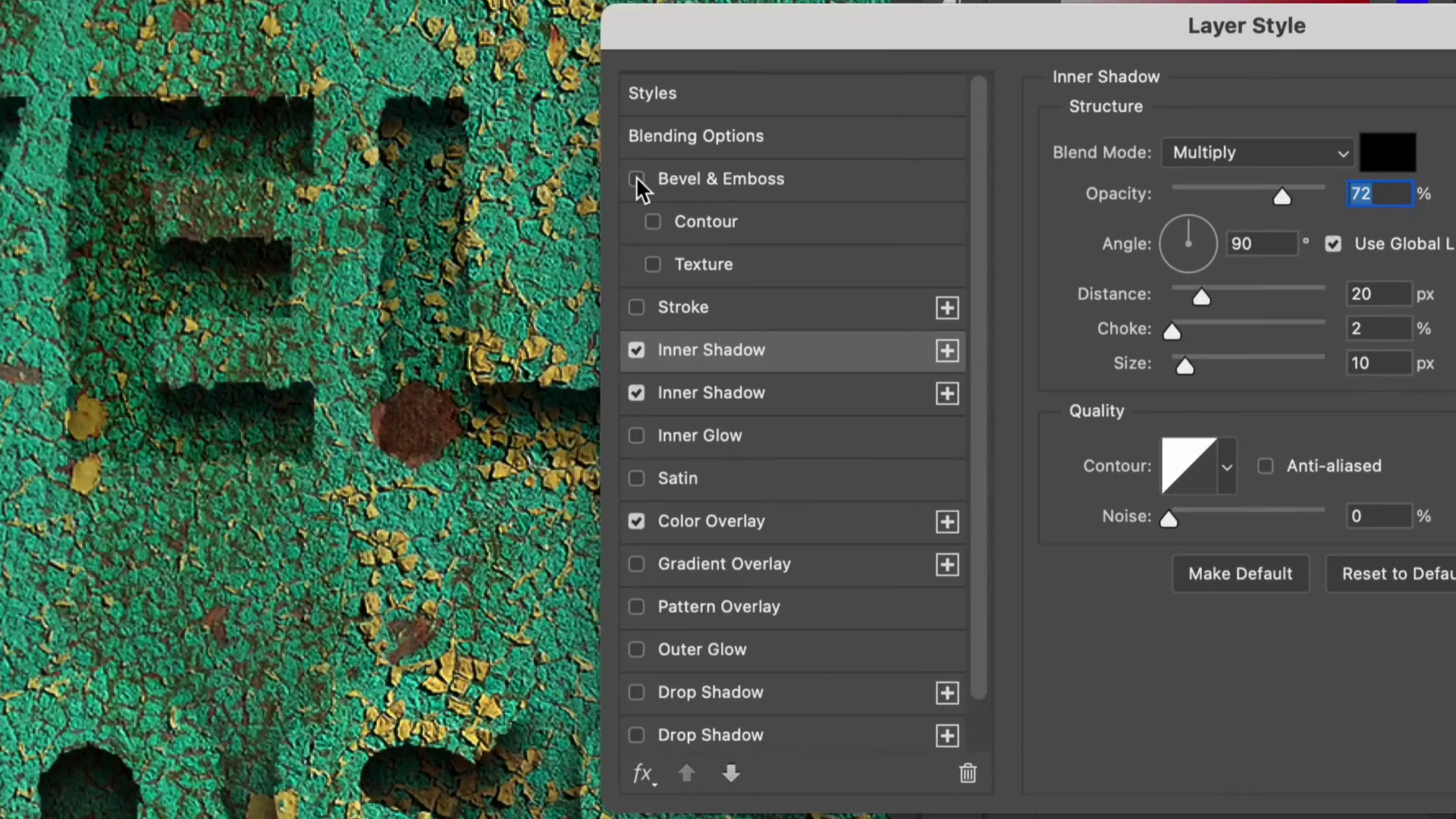
pyautogui.click(995, 265)
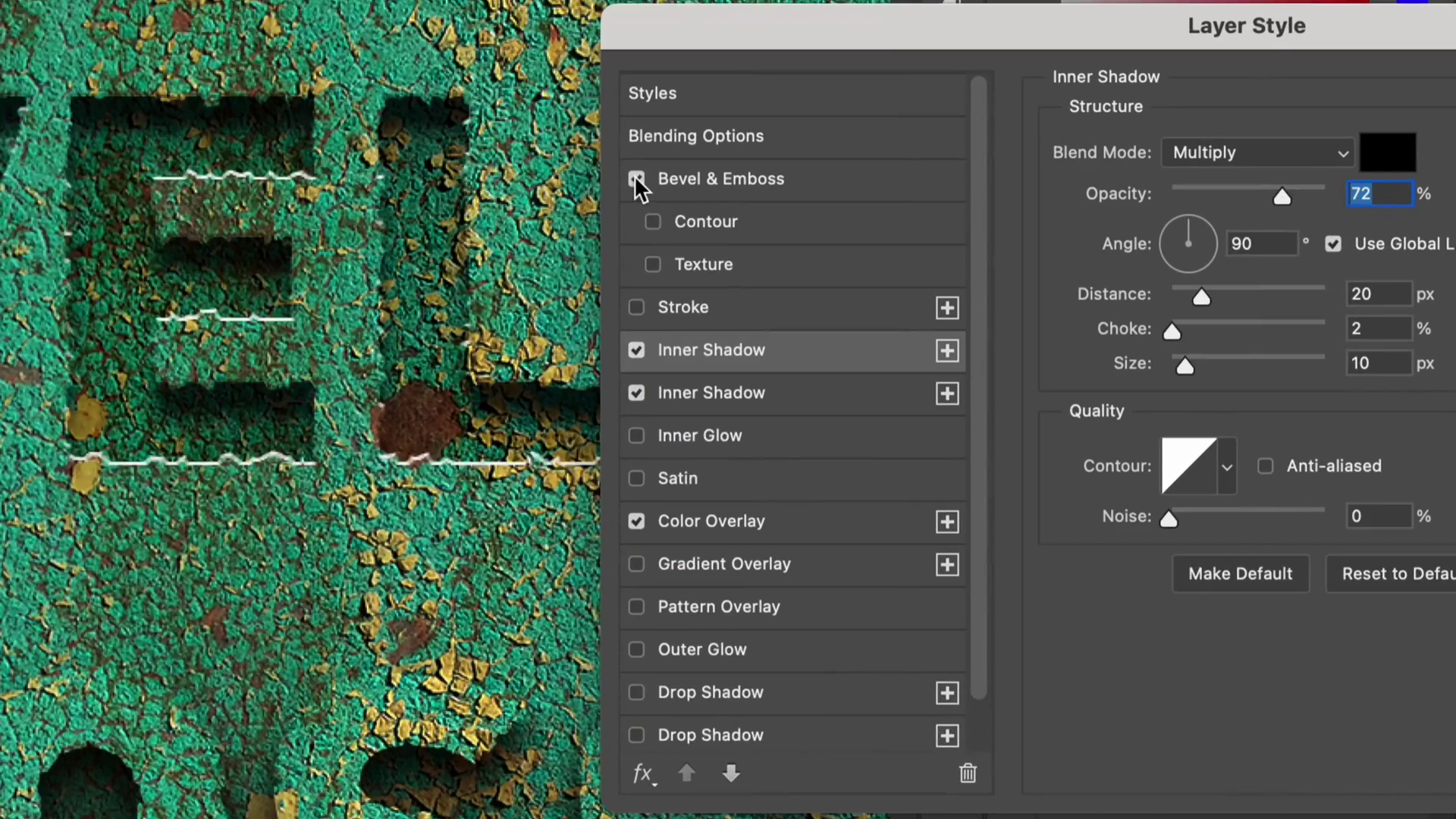
pyautogui.click(707, 189)
pyautogui.click(636, 180)
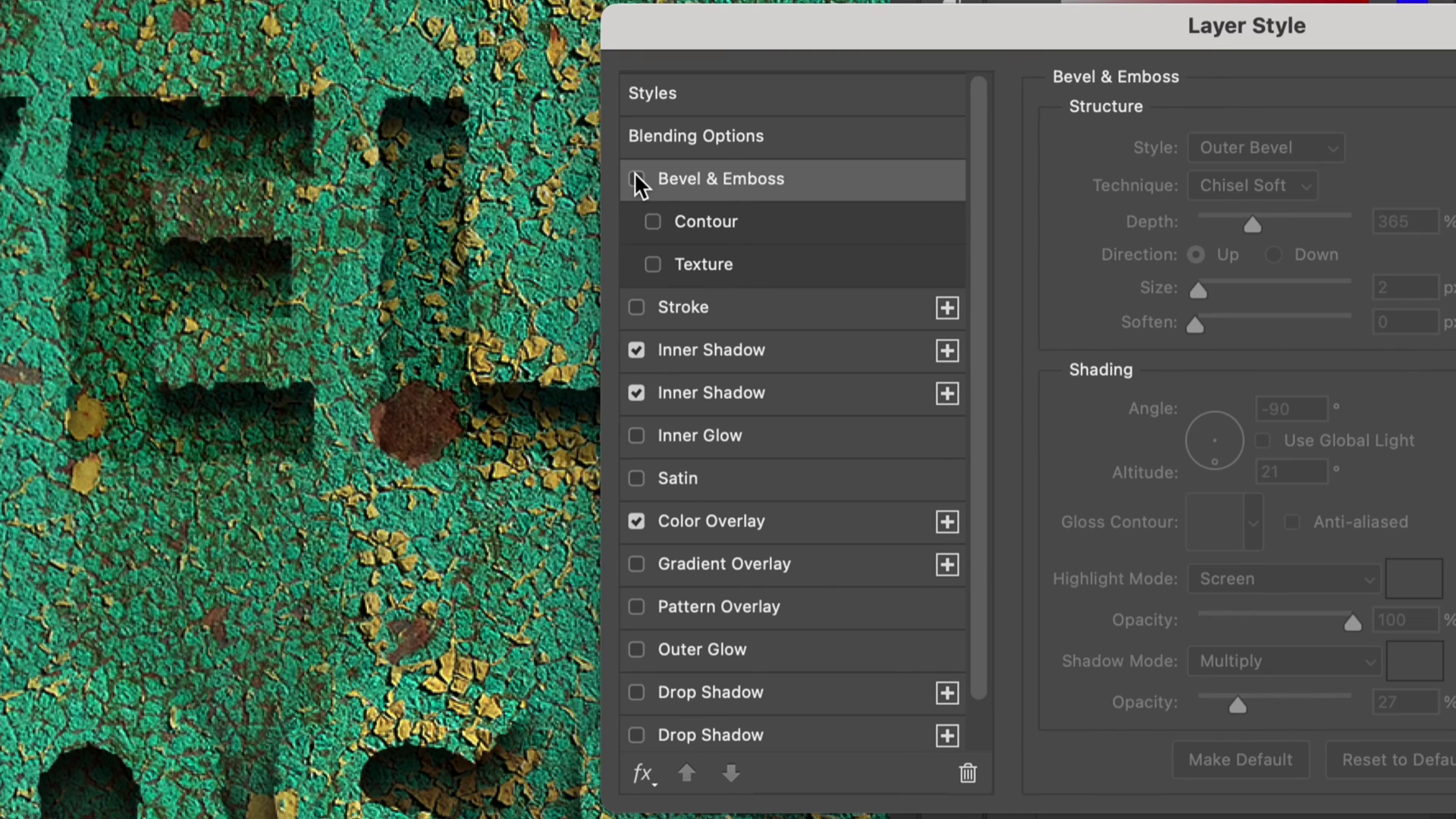
pyautogui.click(636, 179)
pyautogui.click(636, 179)
pyautogui.click(636, 180)
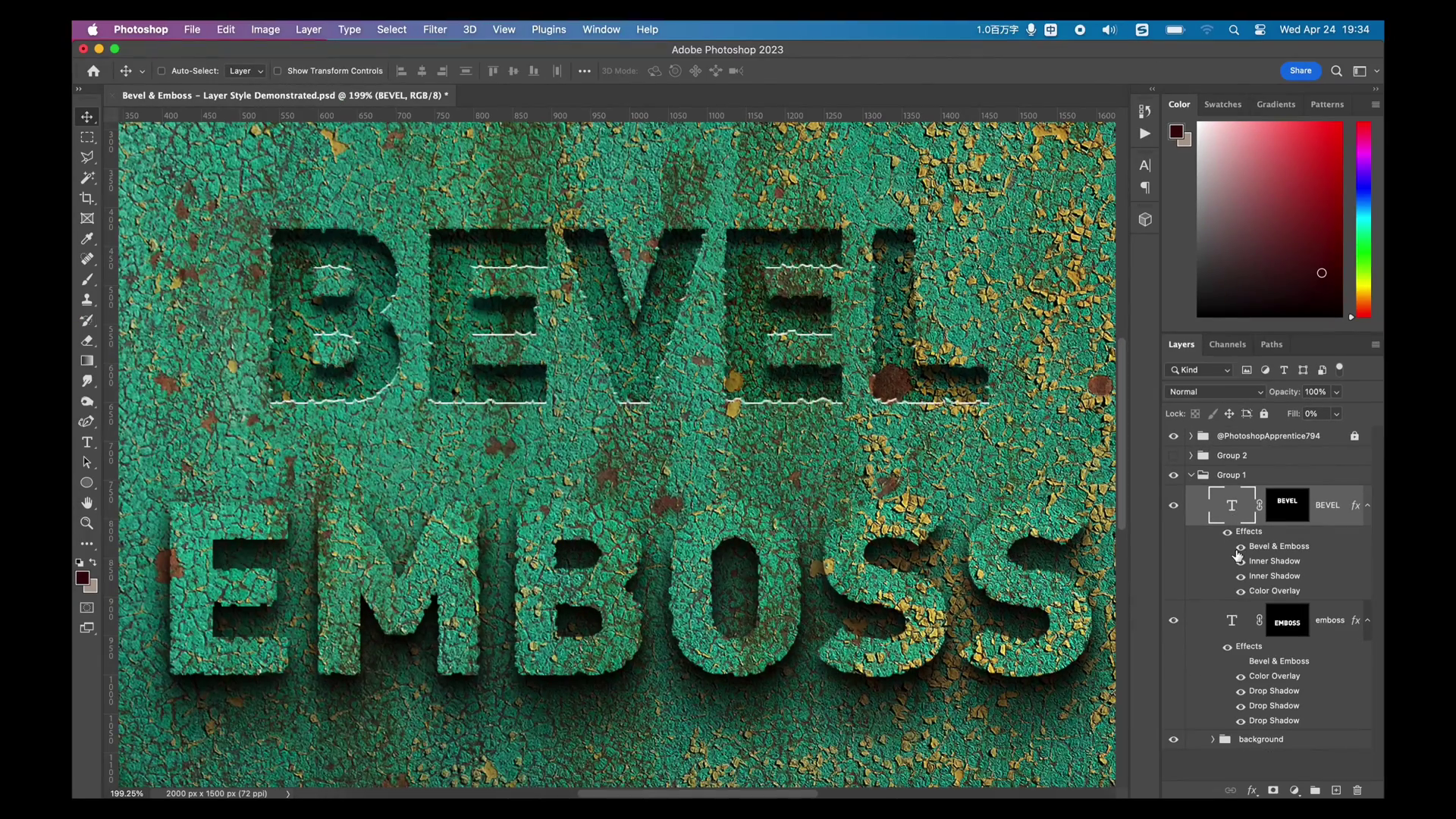
# Step: Turn on the emboss layer's Bevel & Emboss effect and inspect the edges of both words up close
pyautogui.click(1240, 662)
pyautogui.hscroll(3, 787, 525)
pyautogui.press('z')
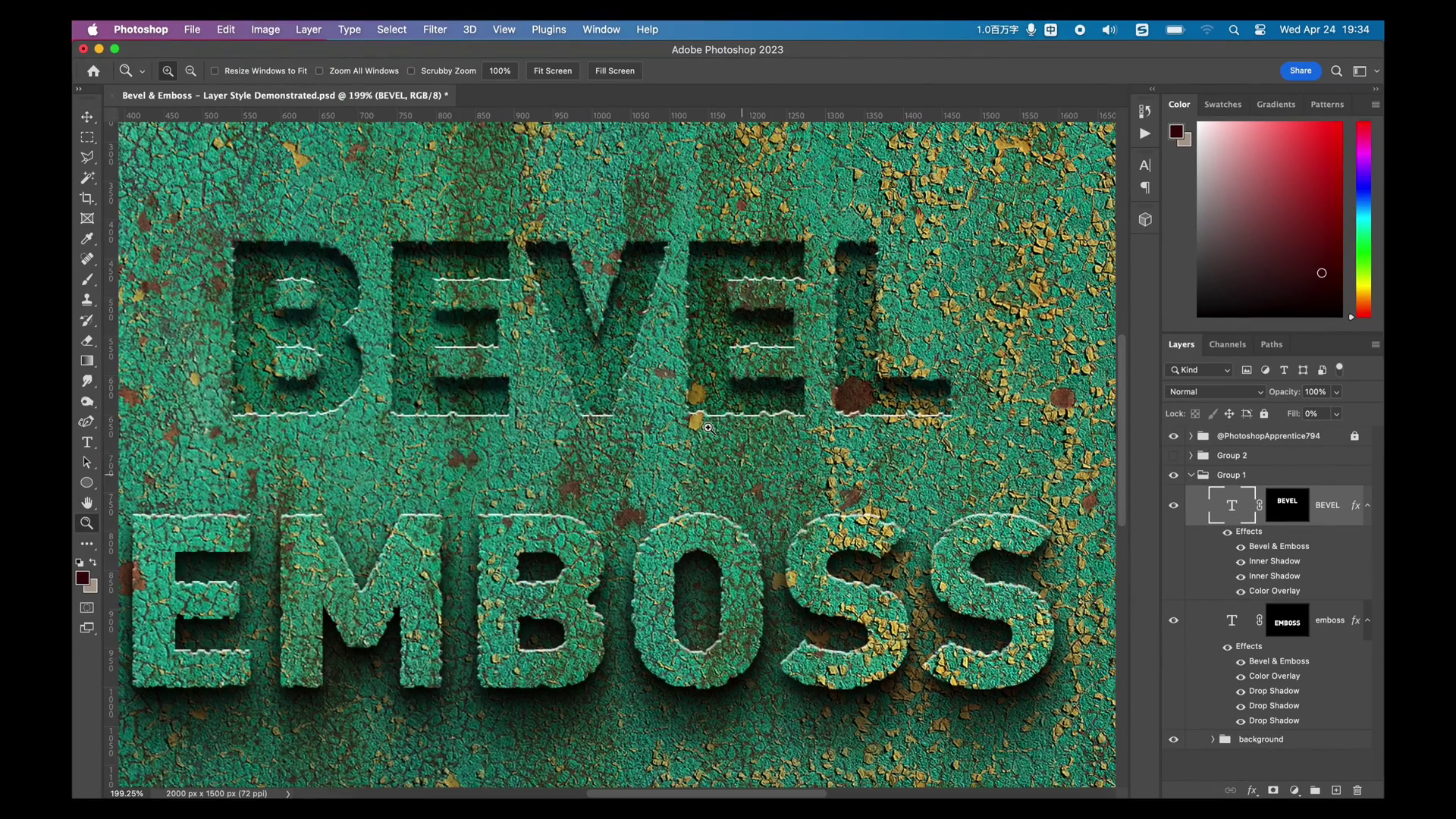
pyautogui.click(707, 427)
pyautogui.press('super+minus')
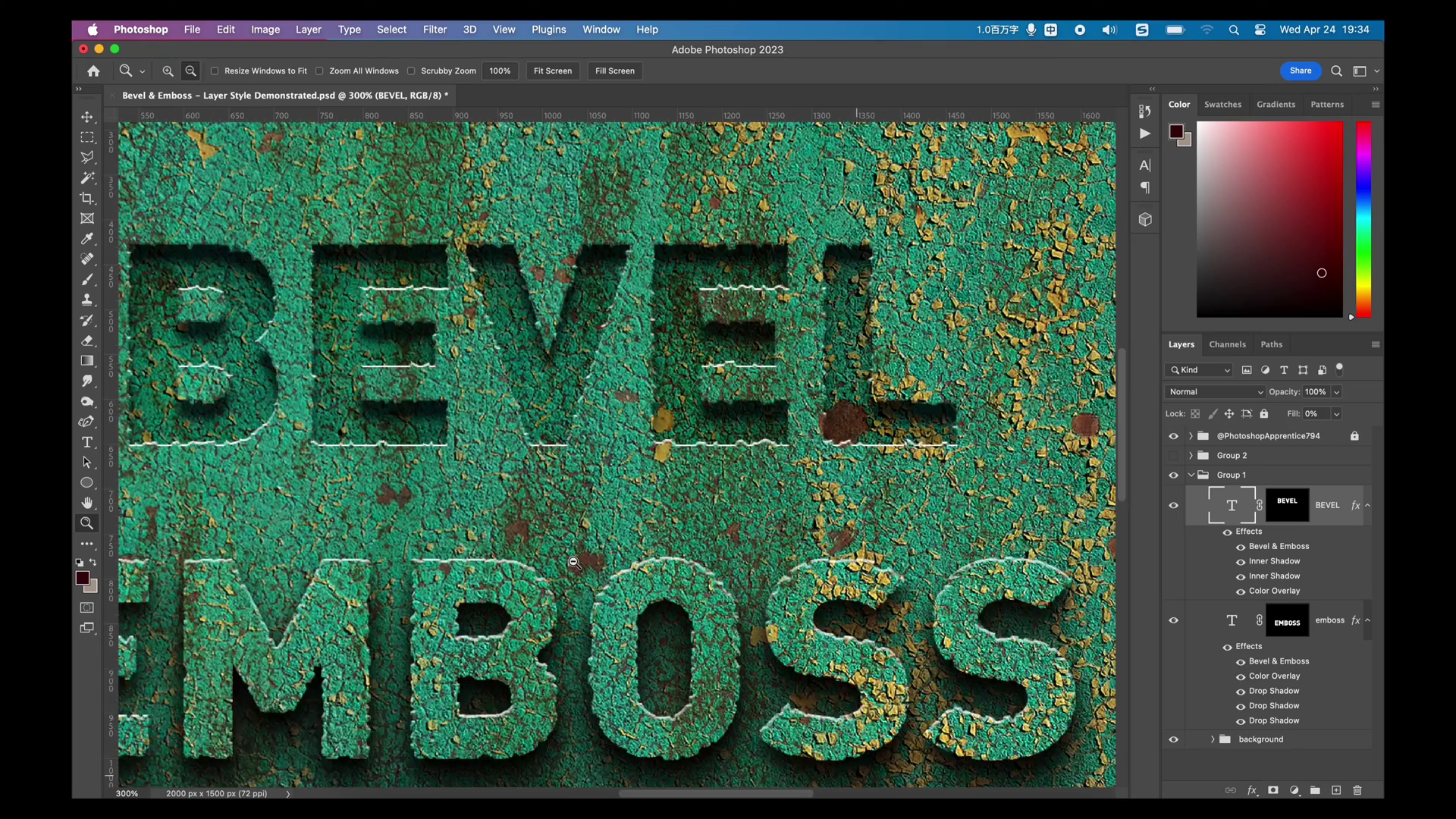
pyautogui.hscroll(-2, 617, 450)
pyautogui.press('v')
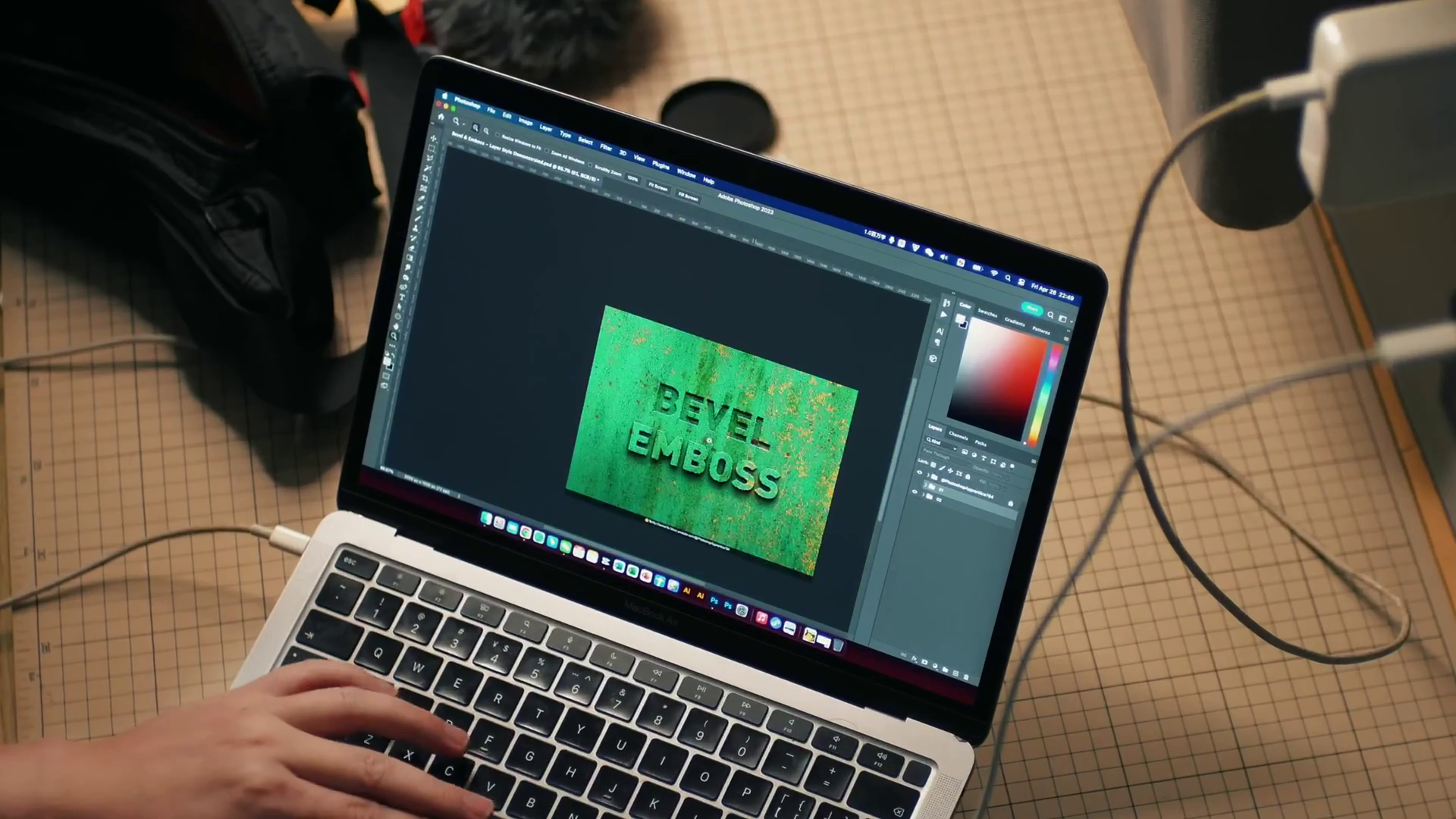
# Step: Expand the group holding the BEVEL and EMBOSS layers and examine the lettering's edges up close
pyautogui.press('super+plus')
pyautogui.press('super+plus')
pyautogui.press('super+plus')
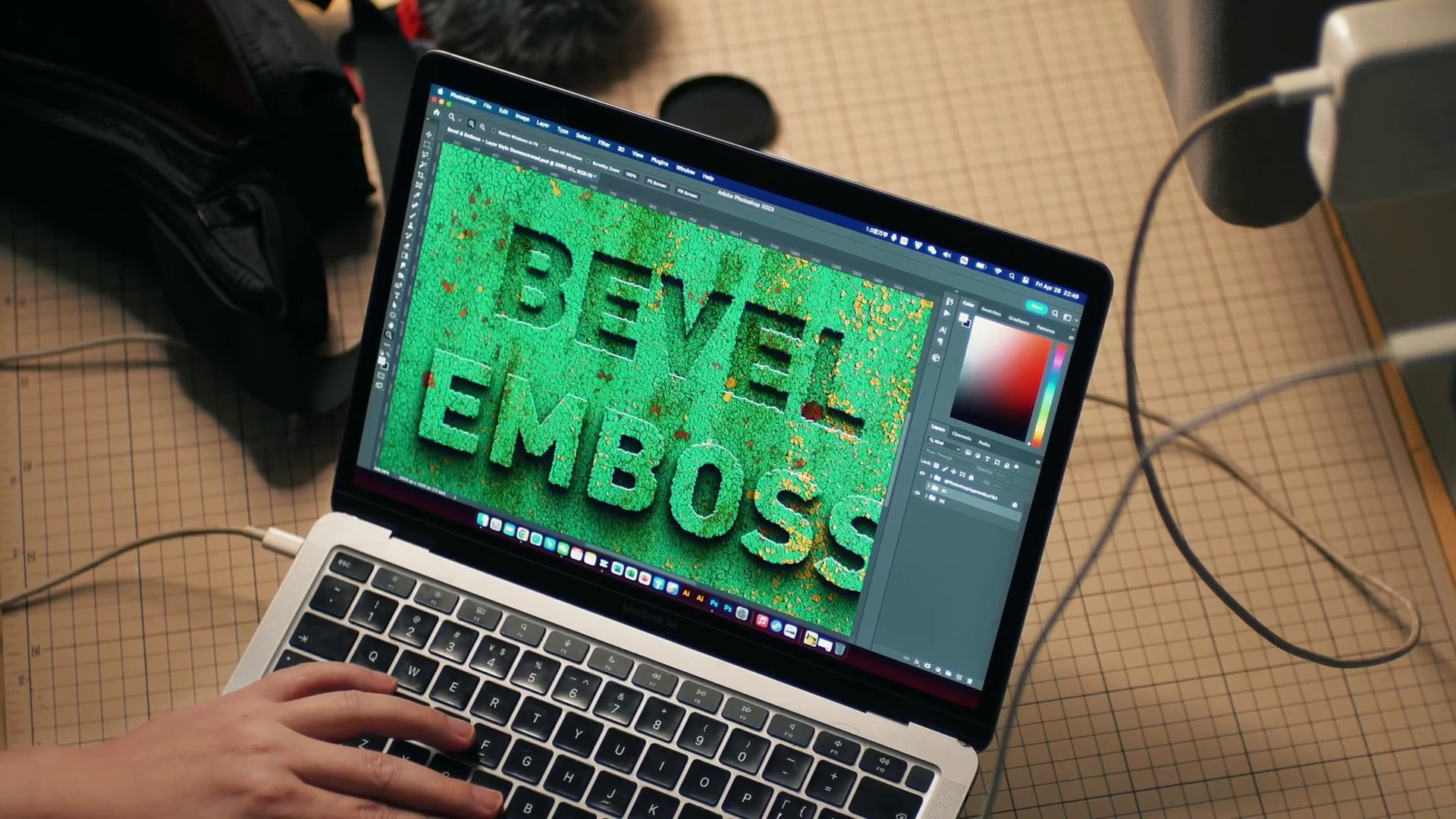
pyautogui.click(926, 497)
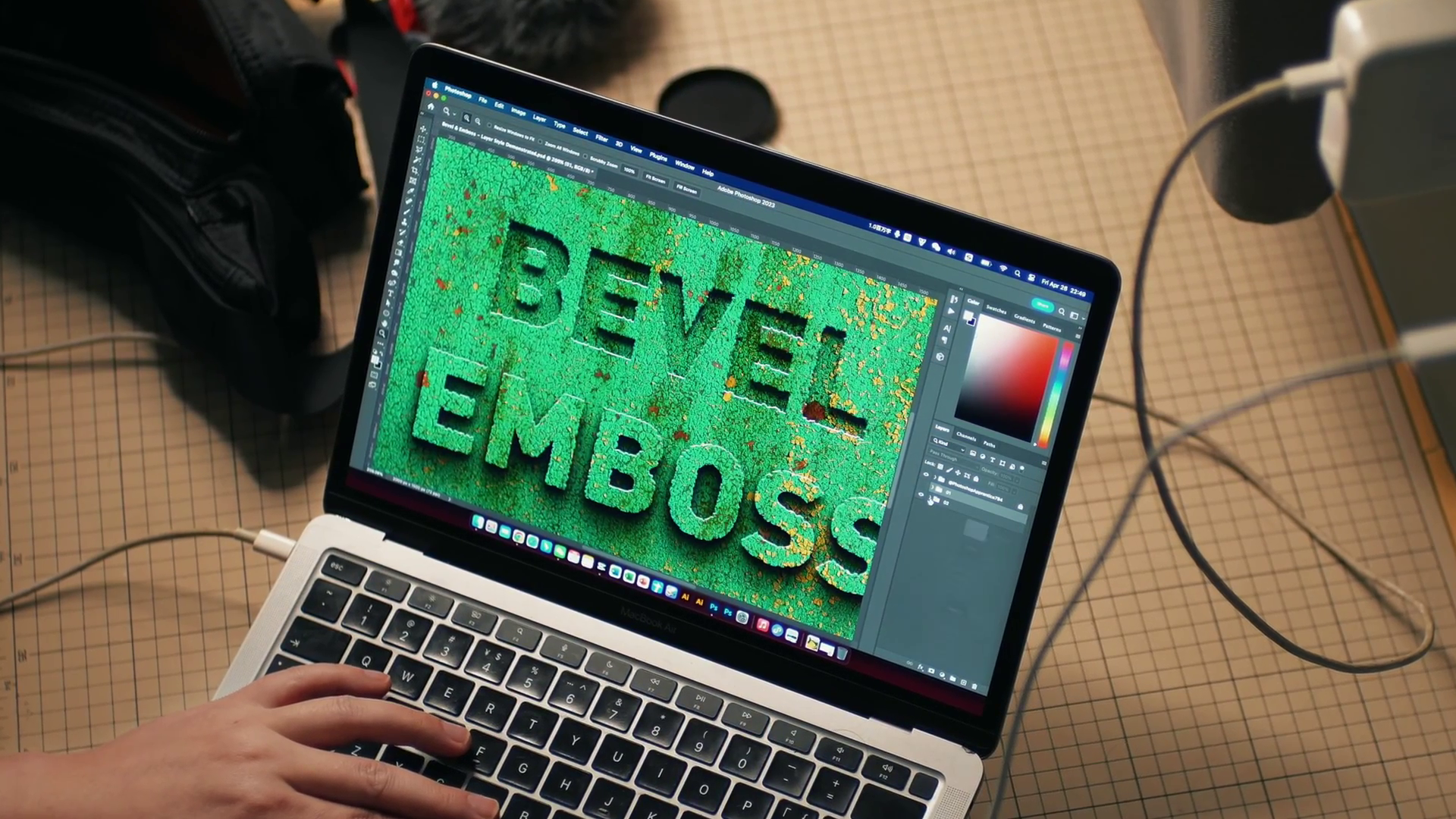
pyautogui.click(931, 497)
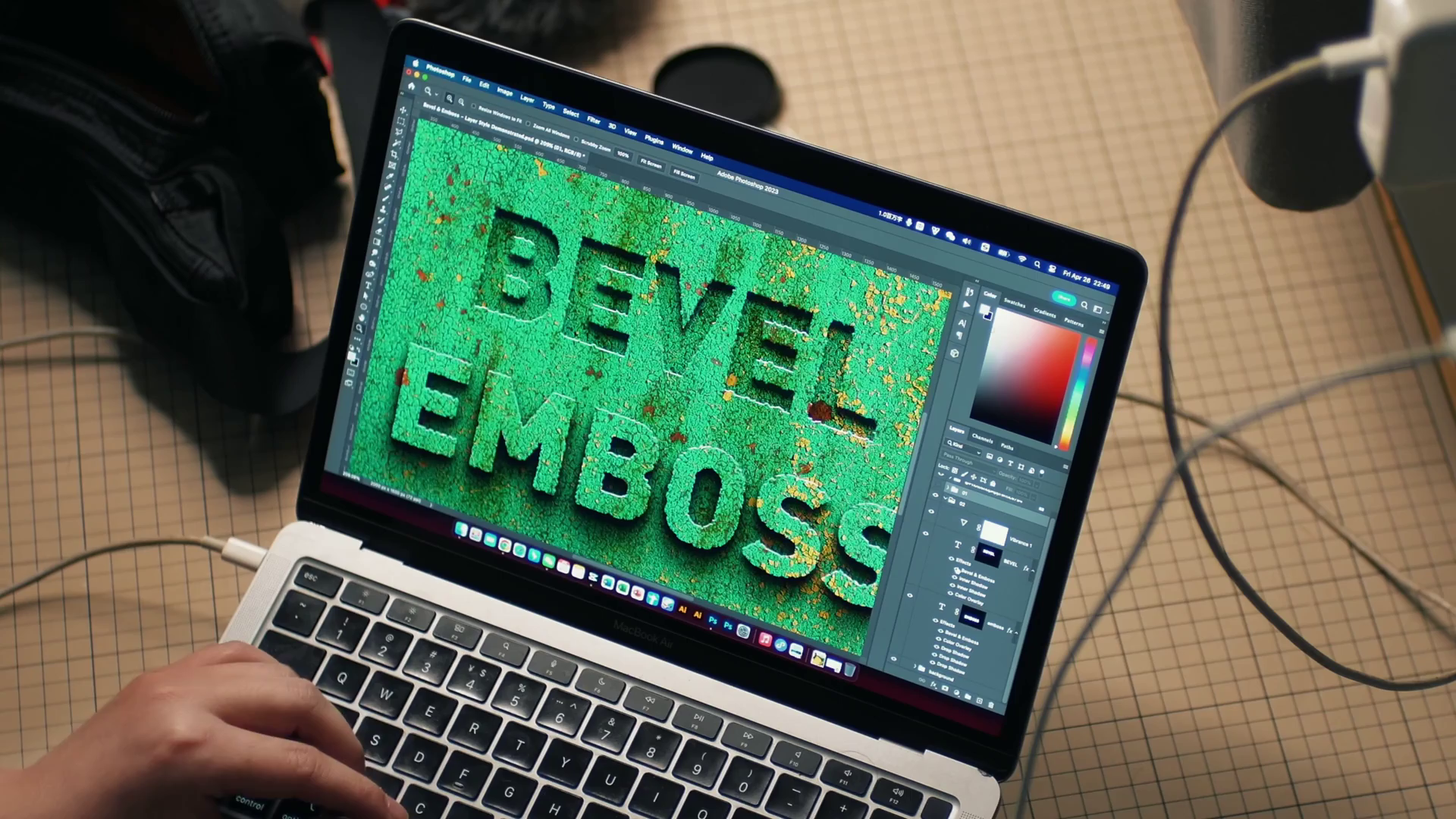
pyautogui.click(634, 281)
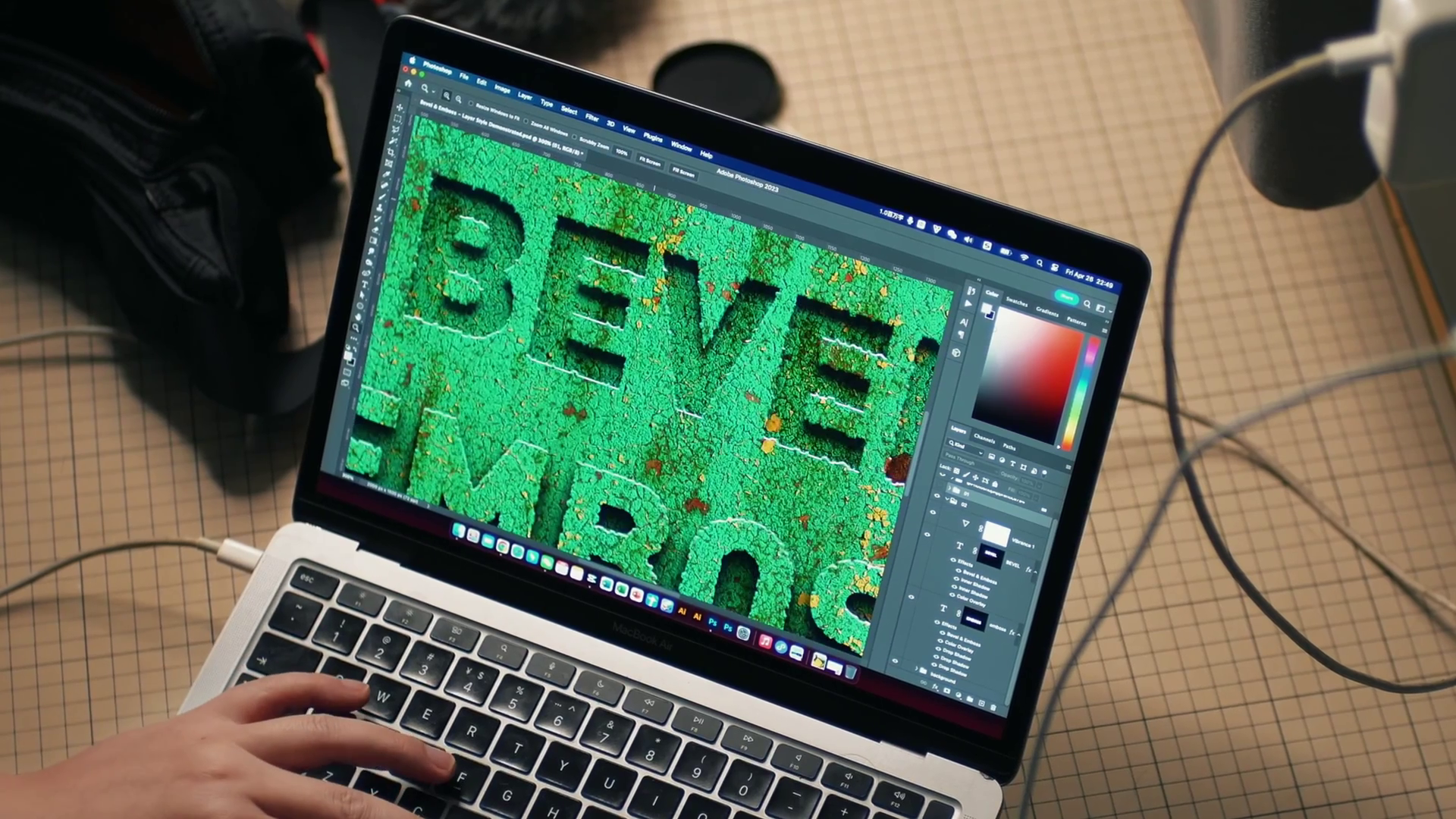